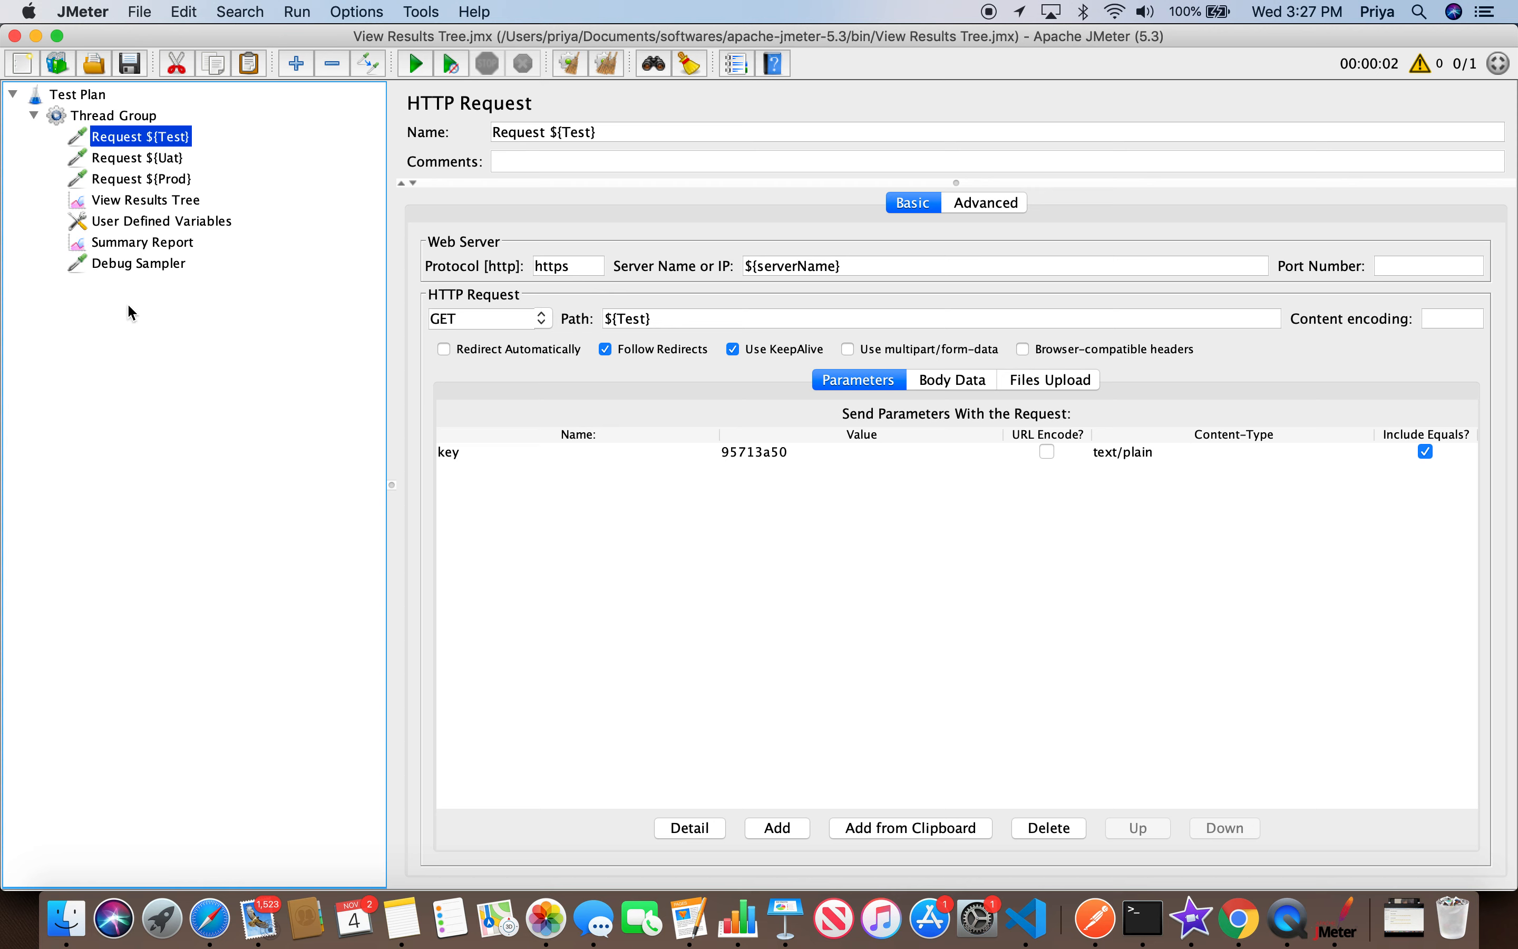
# Clear all earlier results from View Results Tree and add a Response Assertion to the Request ${Test} sampler
pyautogui.click(129, 202)
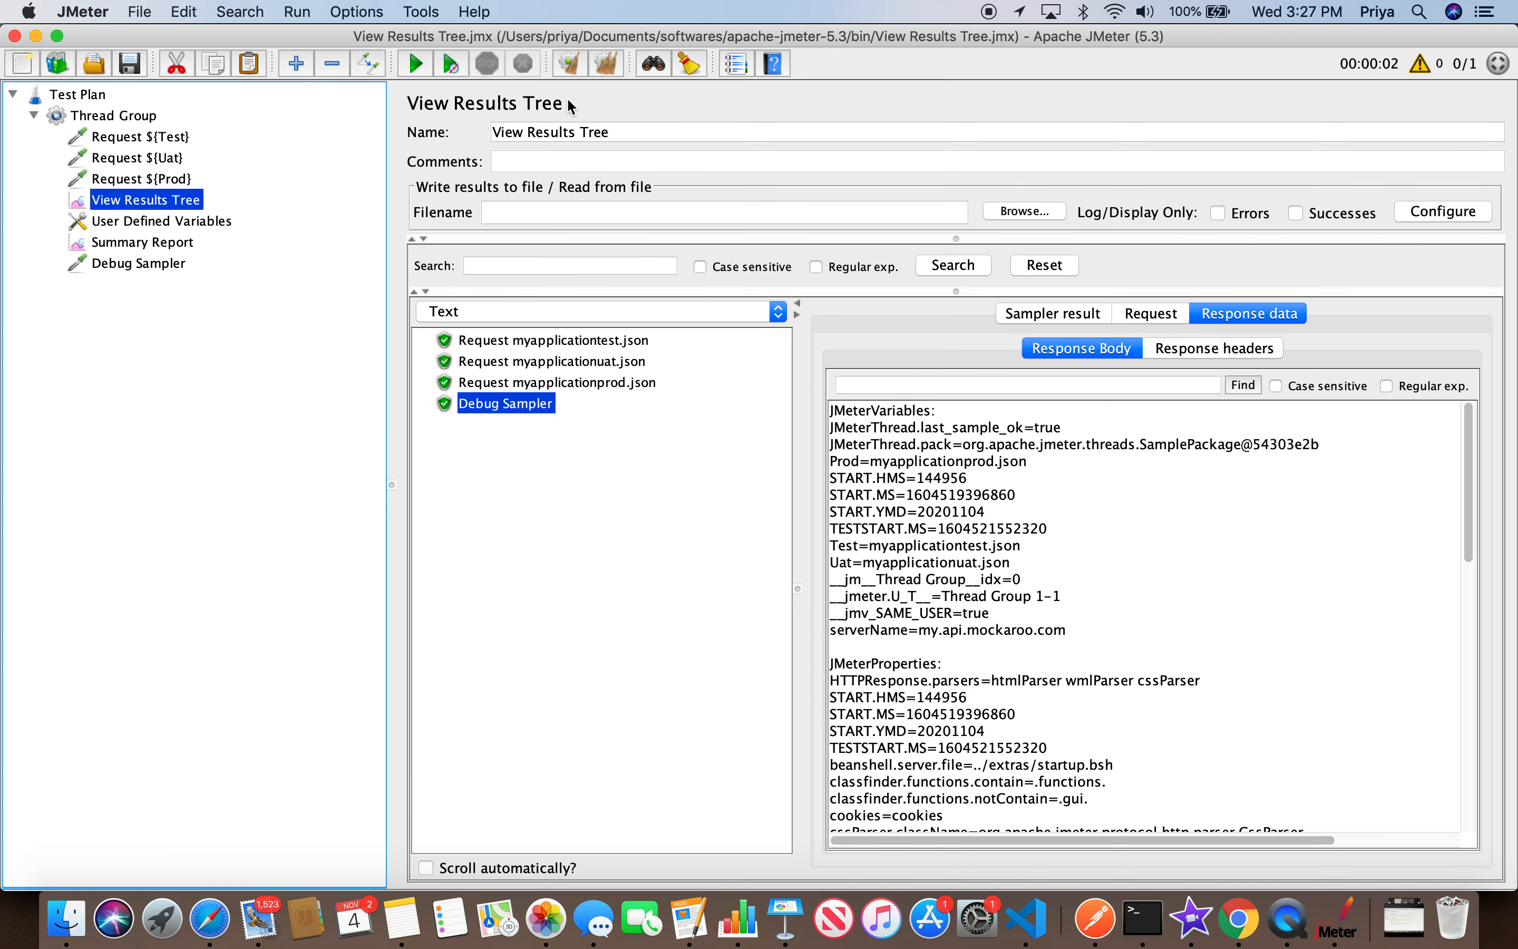
pyautogui.click(606, 63)
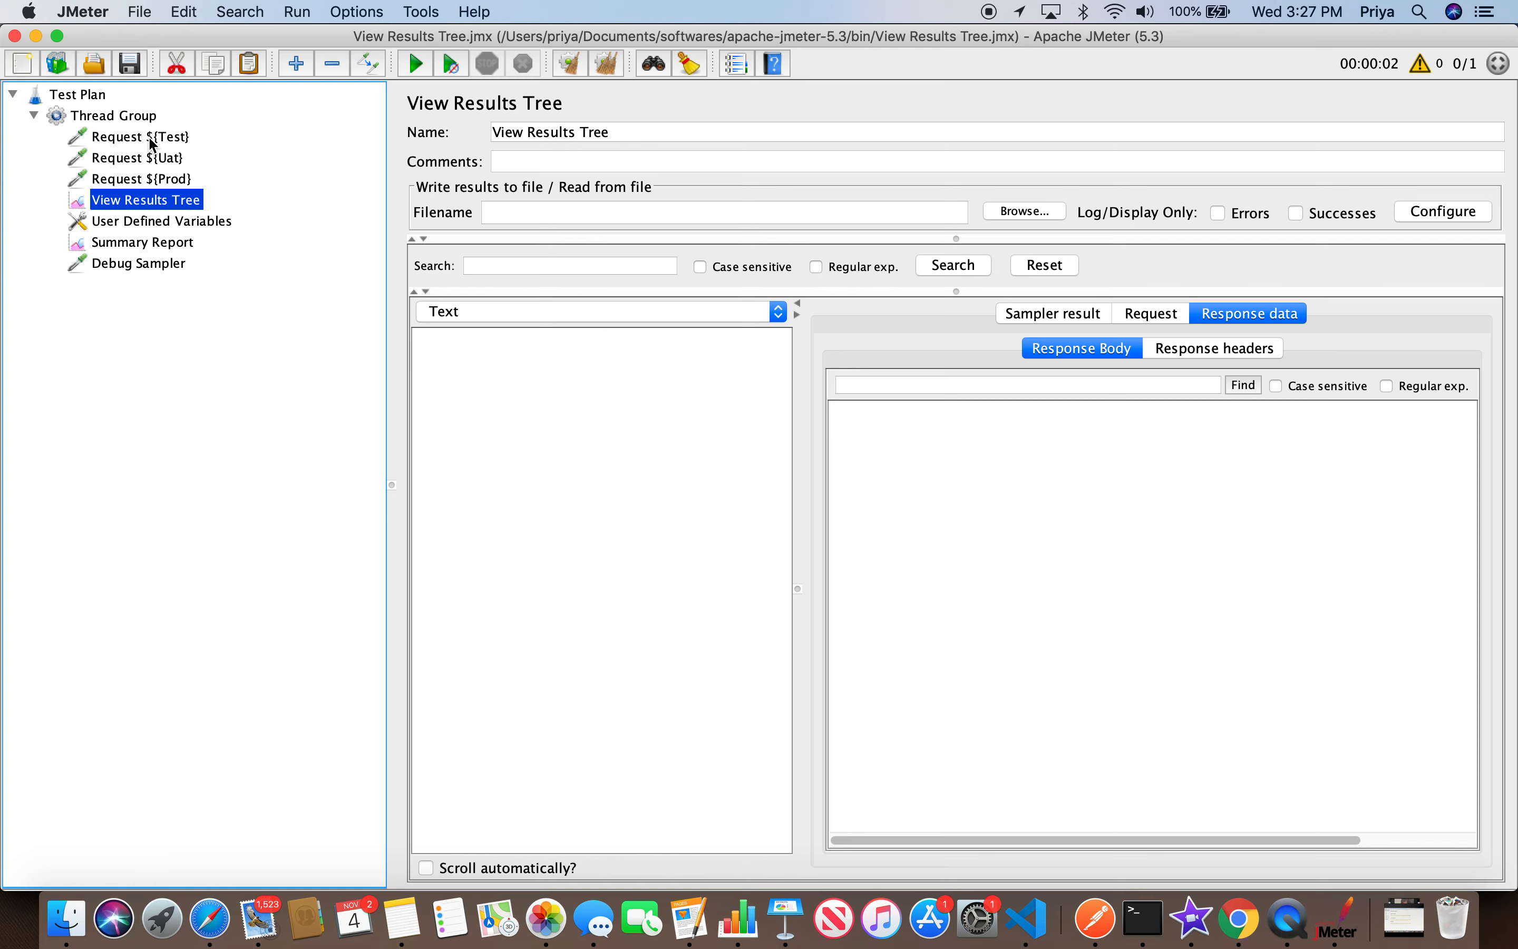
pyautogui.click(151, 139)
pyautogui.rightClick(151, 144)
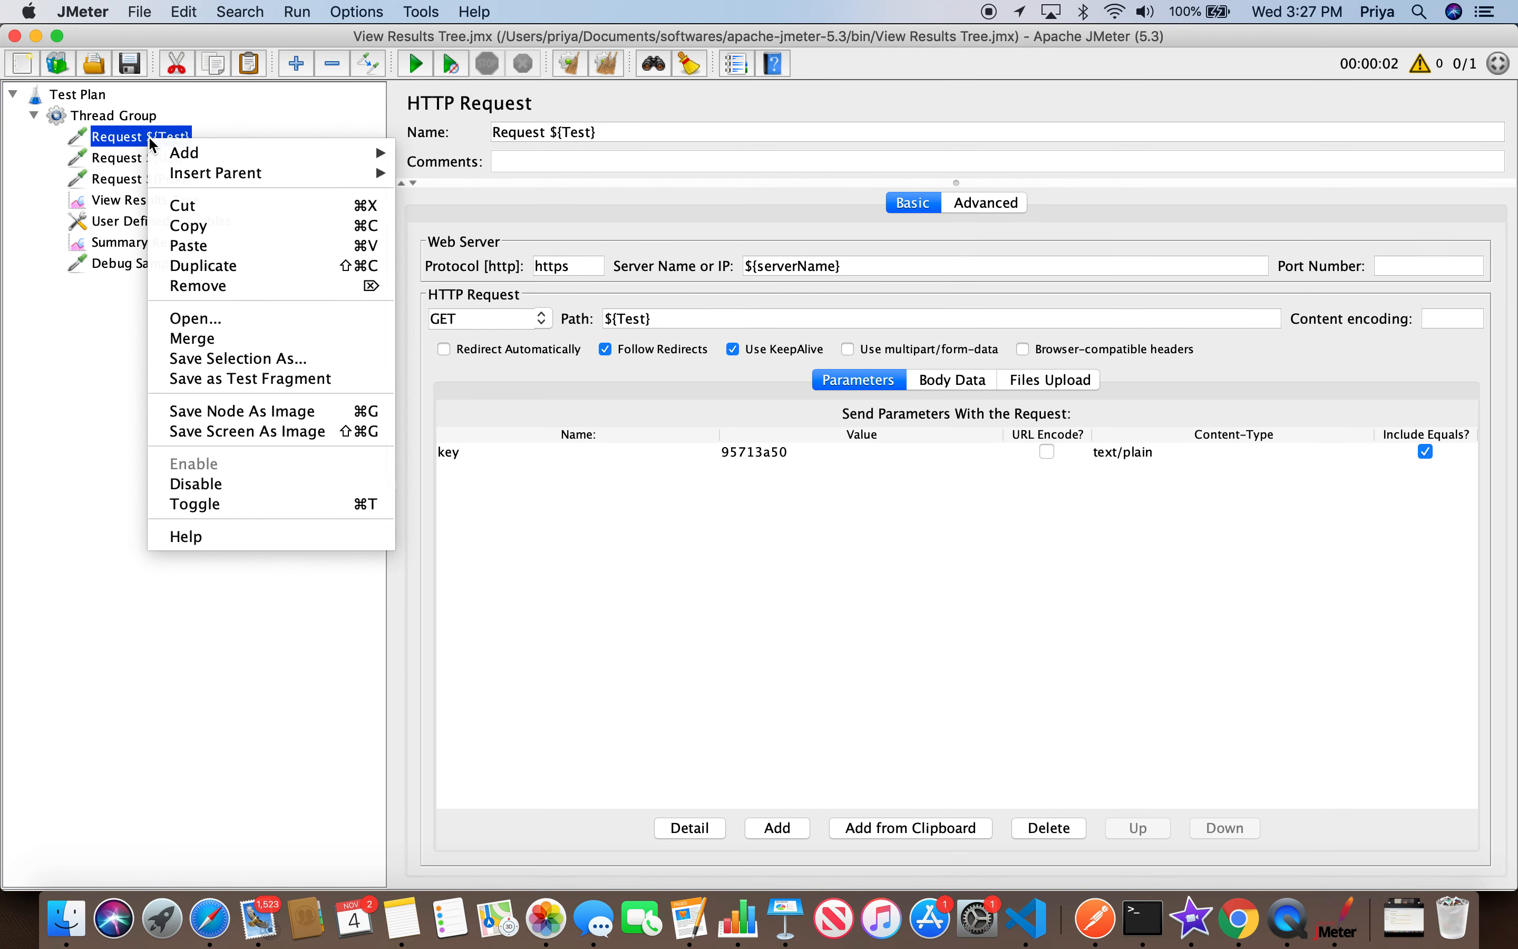
pyautogui.moveTo(180, 153)
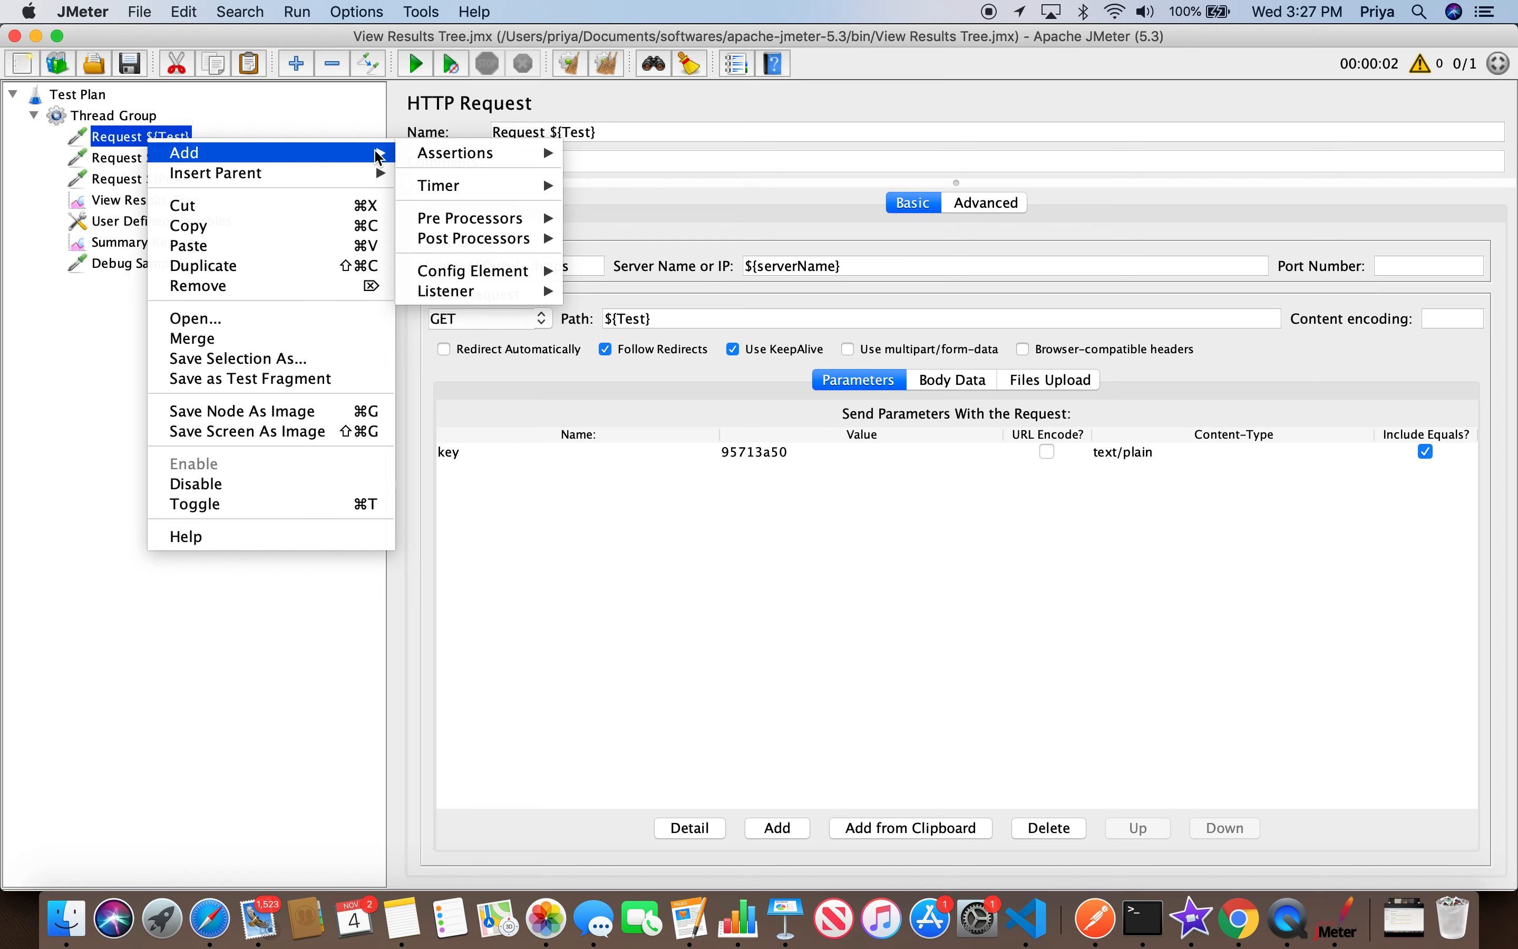
pyautogui.moveTo(411, 158)
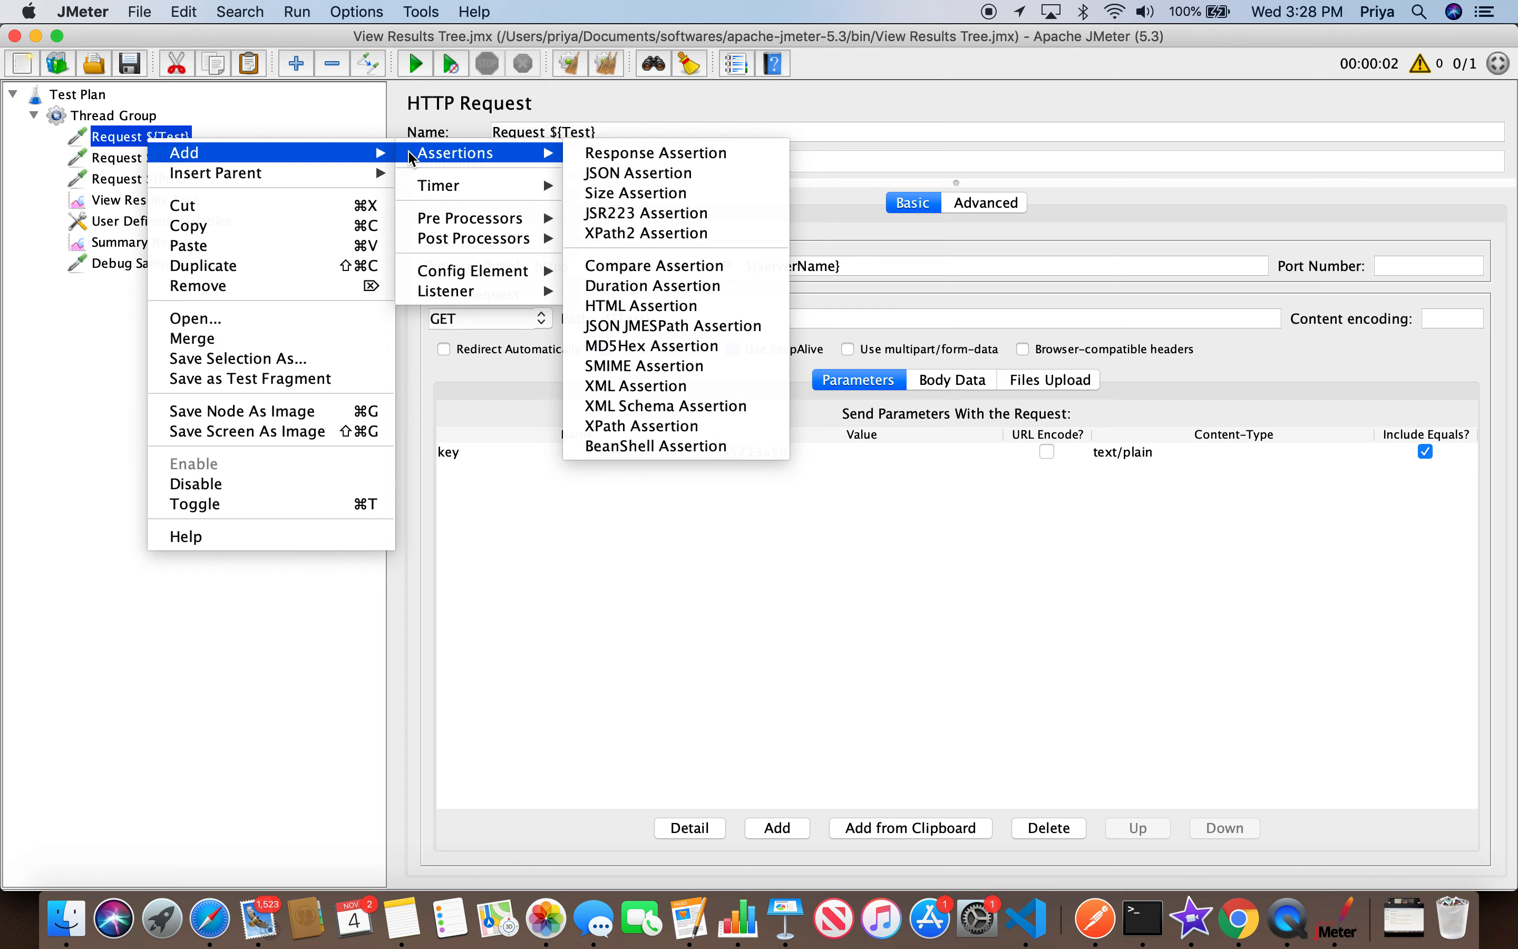
pyautogui.click(689, 157)
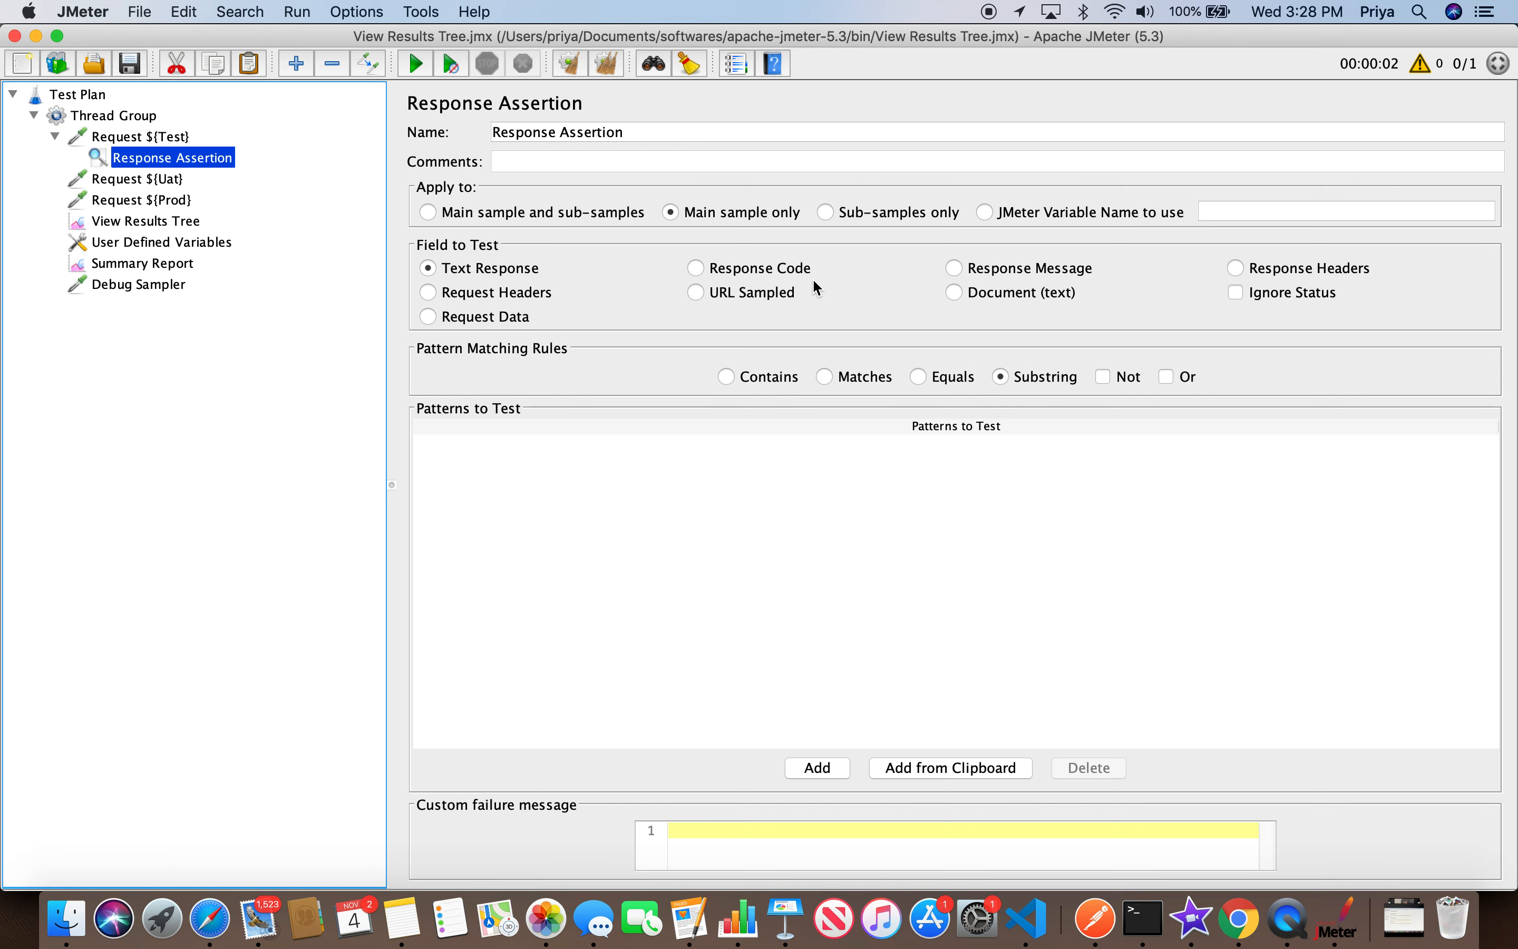
# Set the Response Assertion to test the Response Code and add 200 as its pattern to test
pyautogui.click(697, 269)
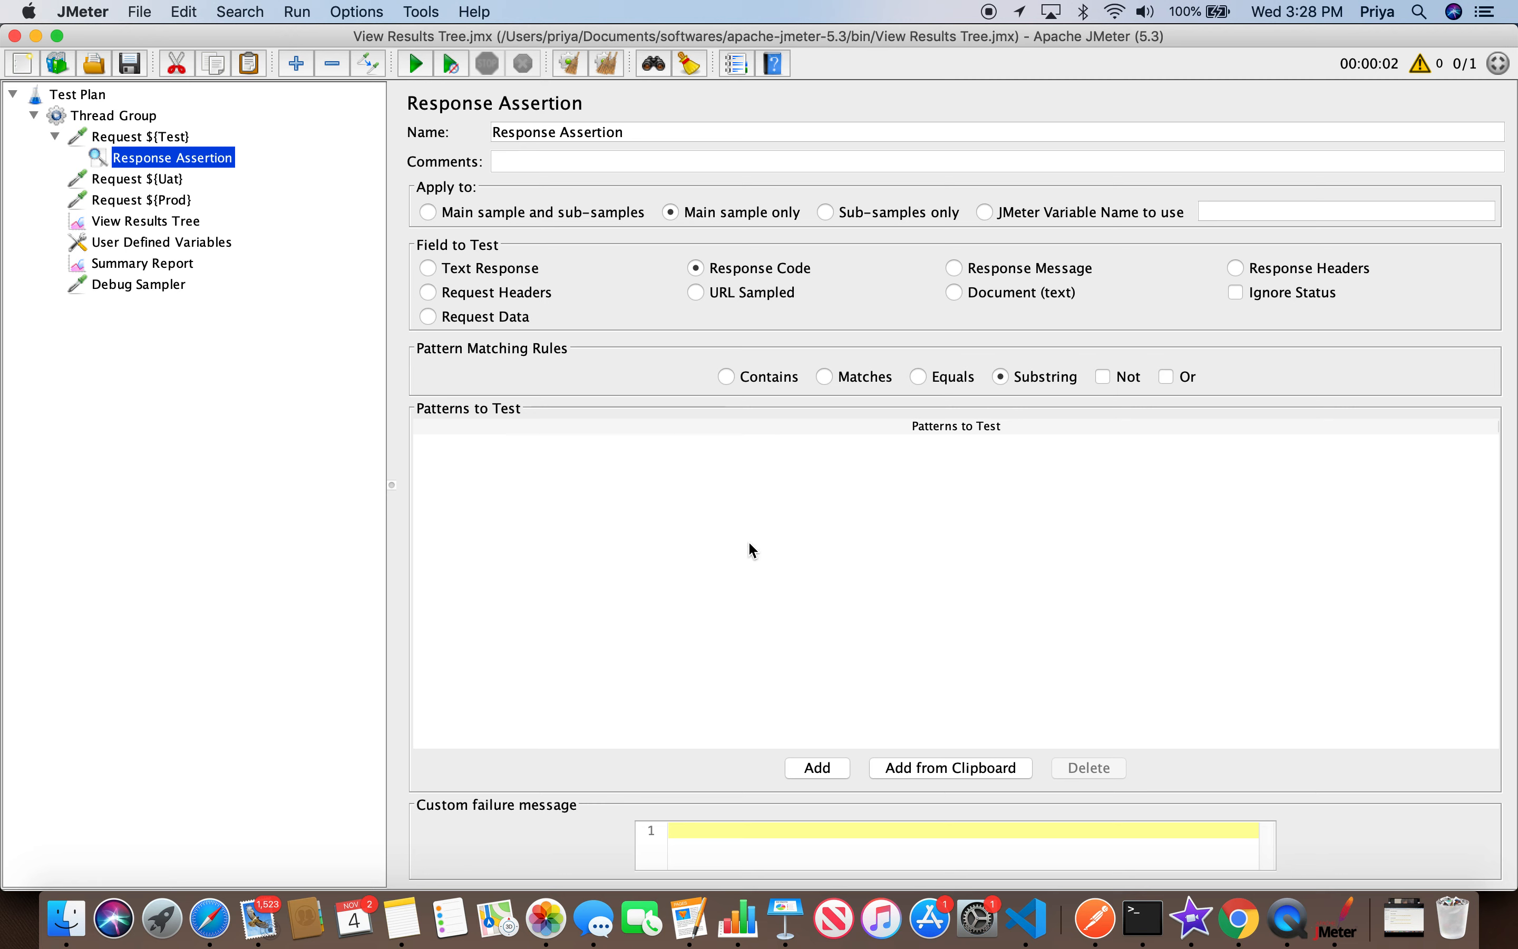
pyautogui.click(825, 772)
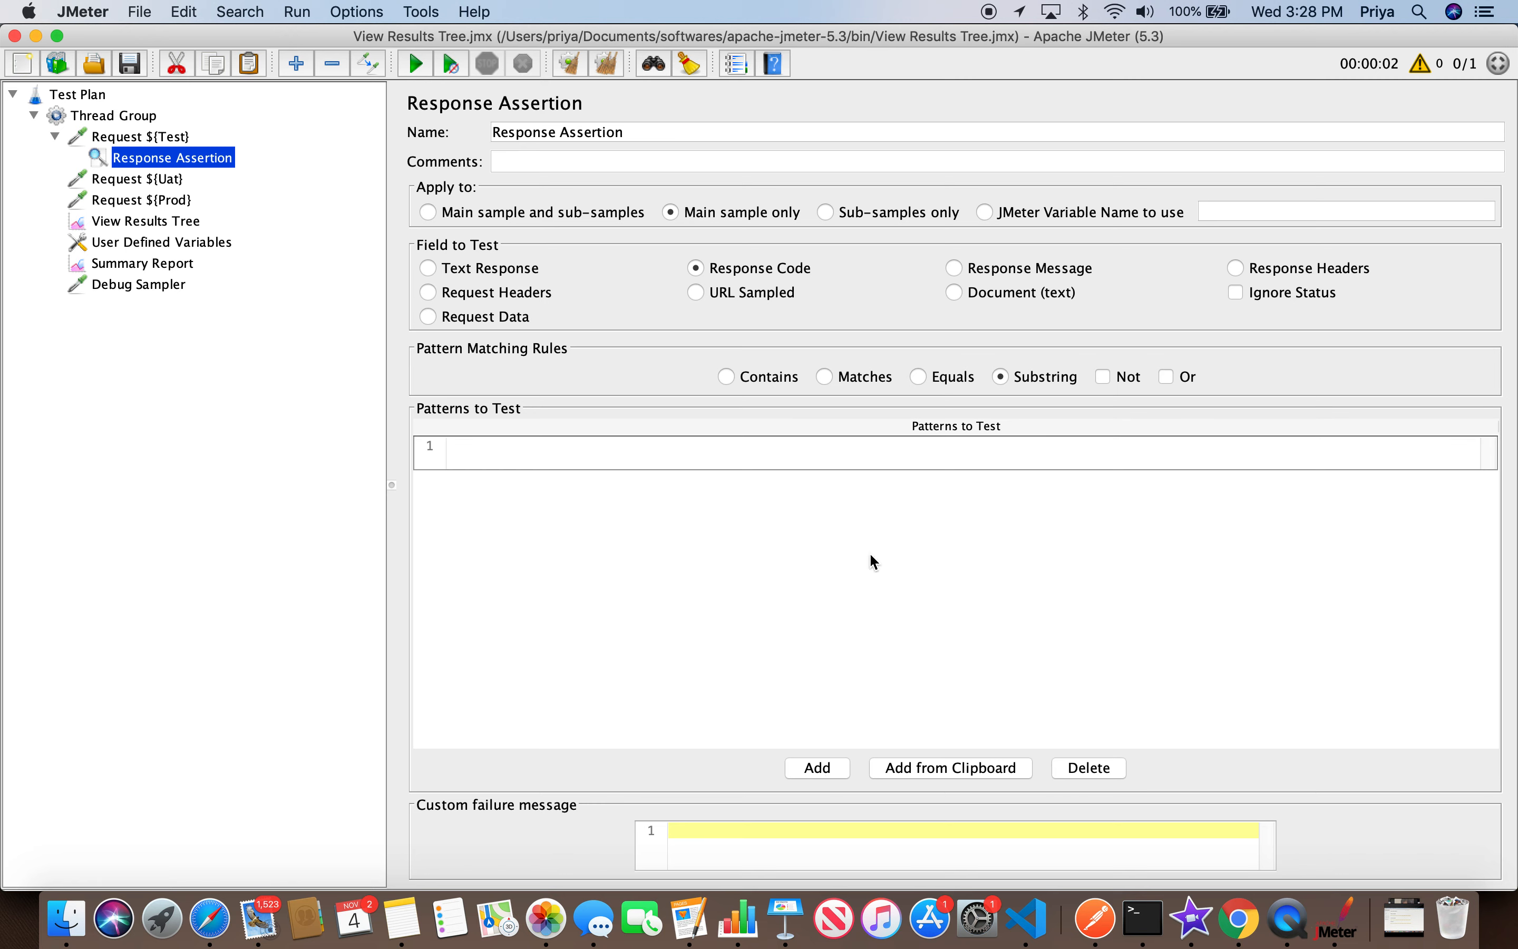
pyautogui.doubleClick(869, 460)
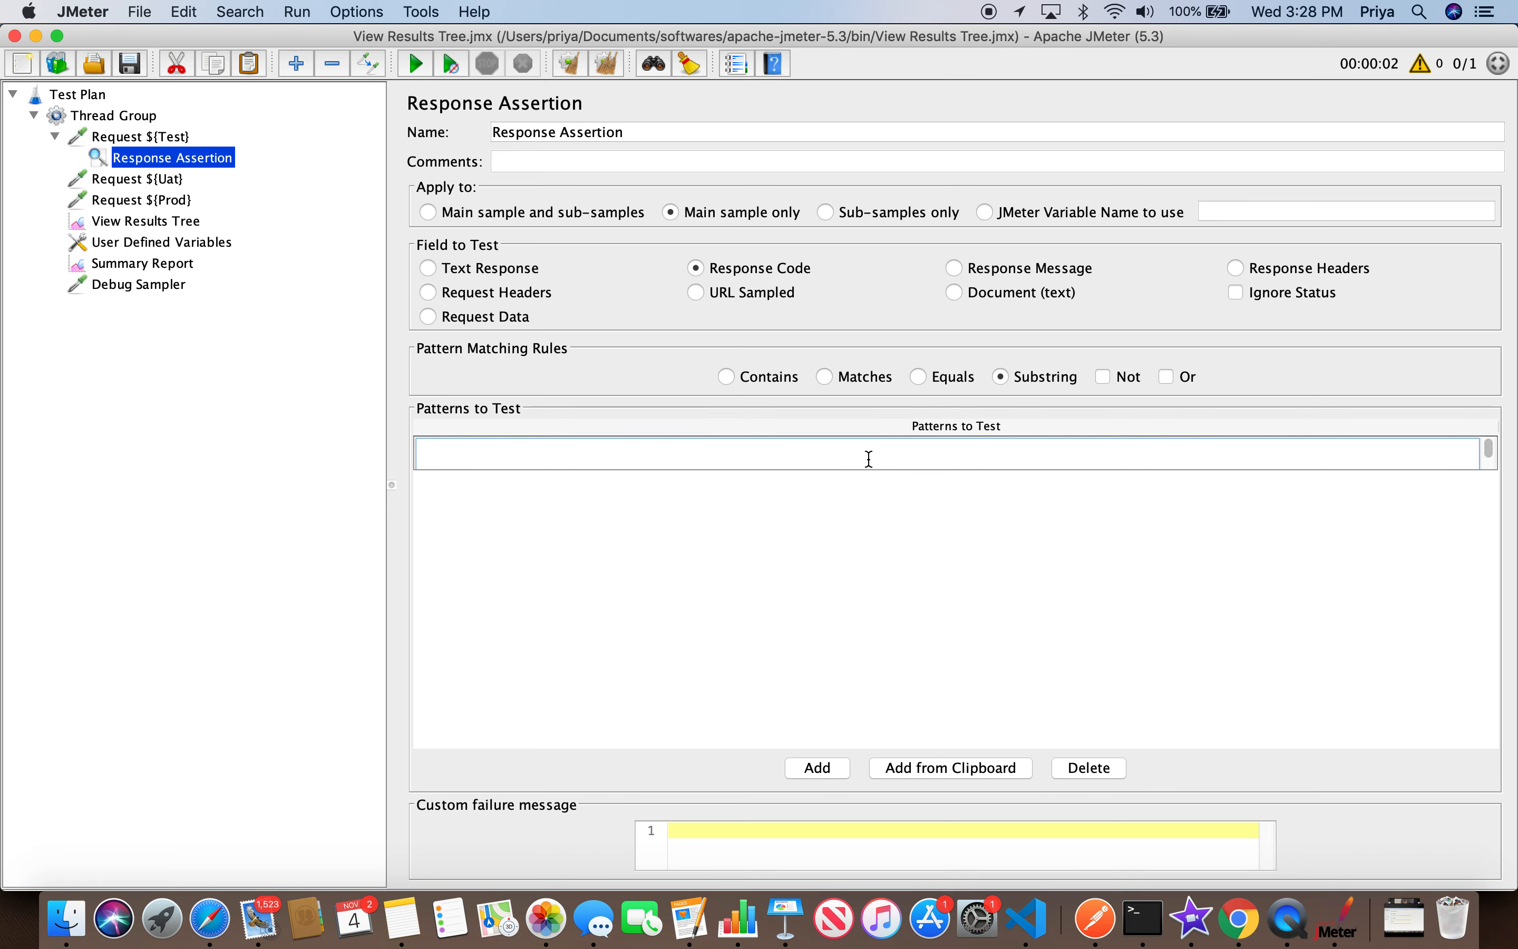
pyautogui.write('200')
pyautogui.click(616, 65)
# Disable the Request ${Uat} and Request ${Prod} samplers in the thread group
pyautogui.click(130, 181)
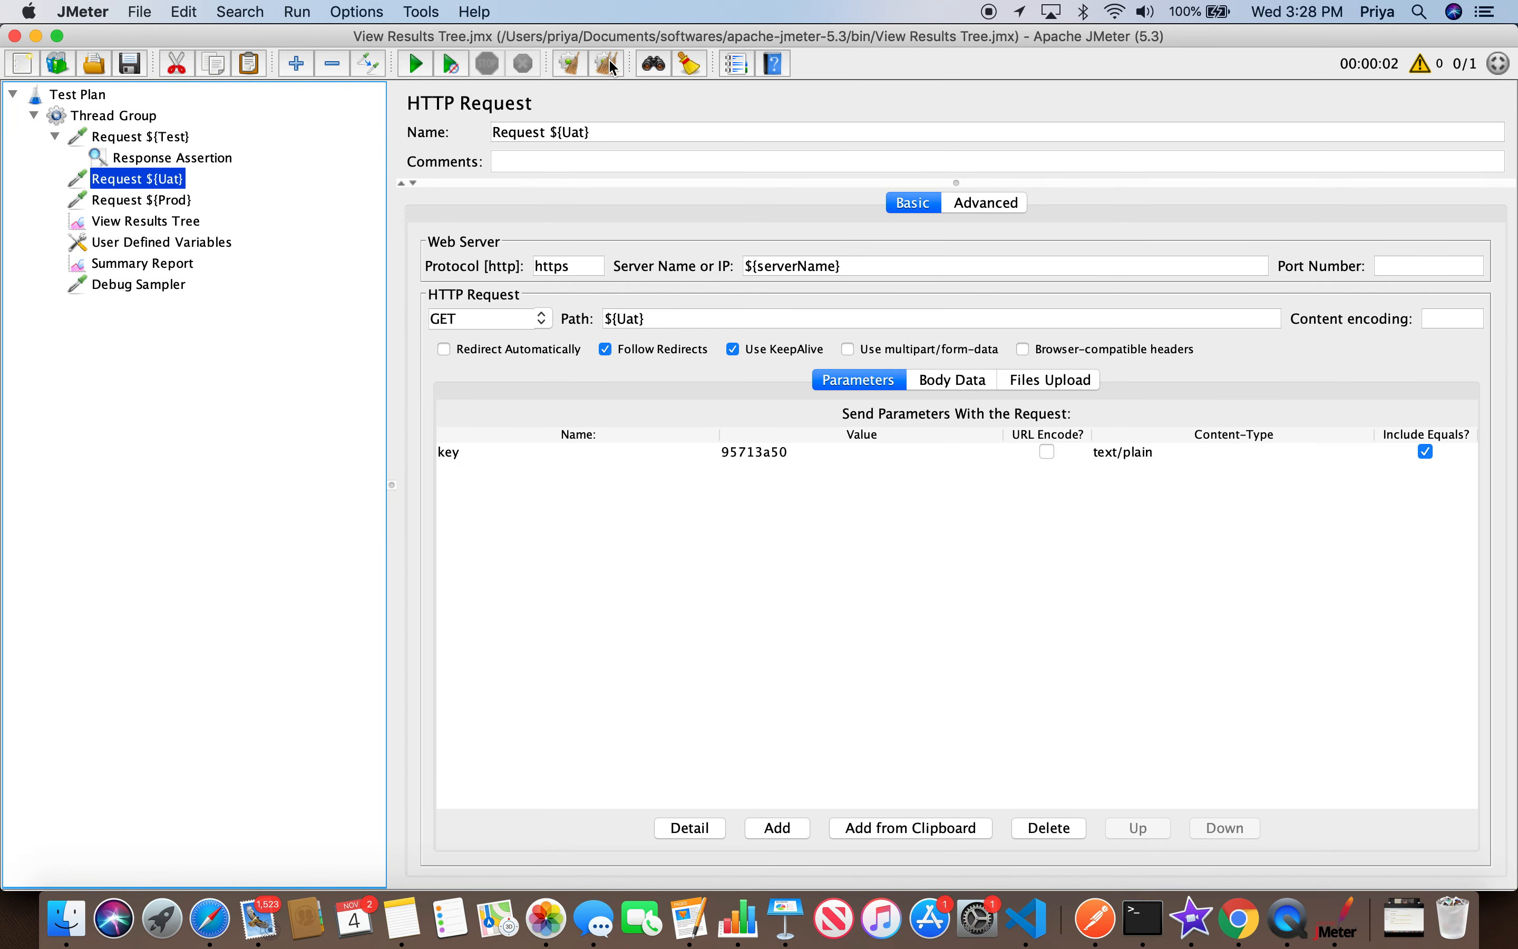
pyautogui.click(114, 199)
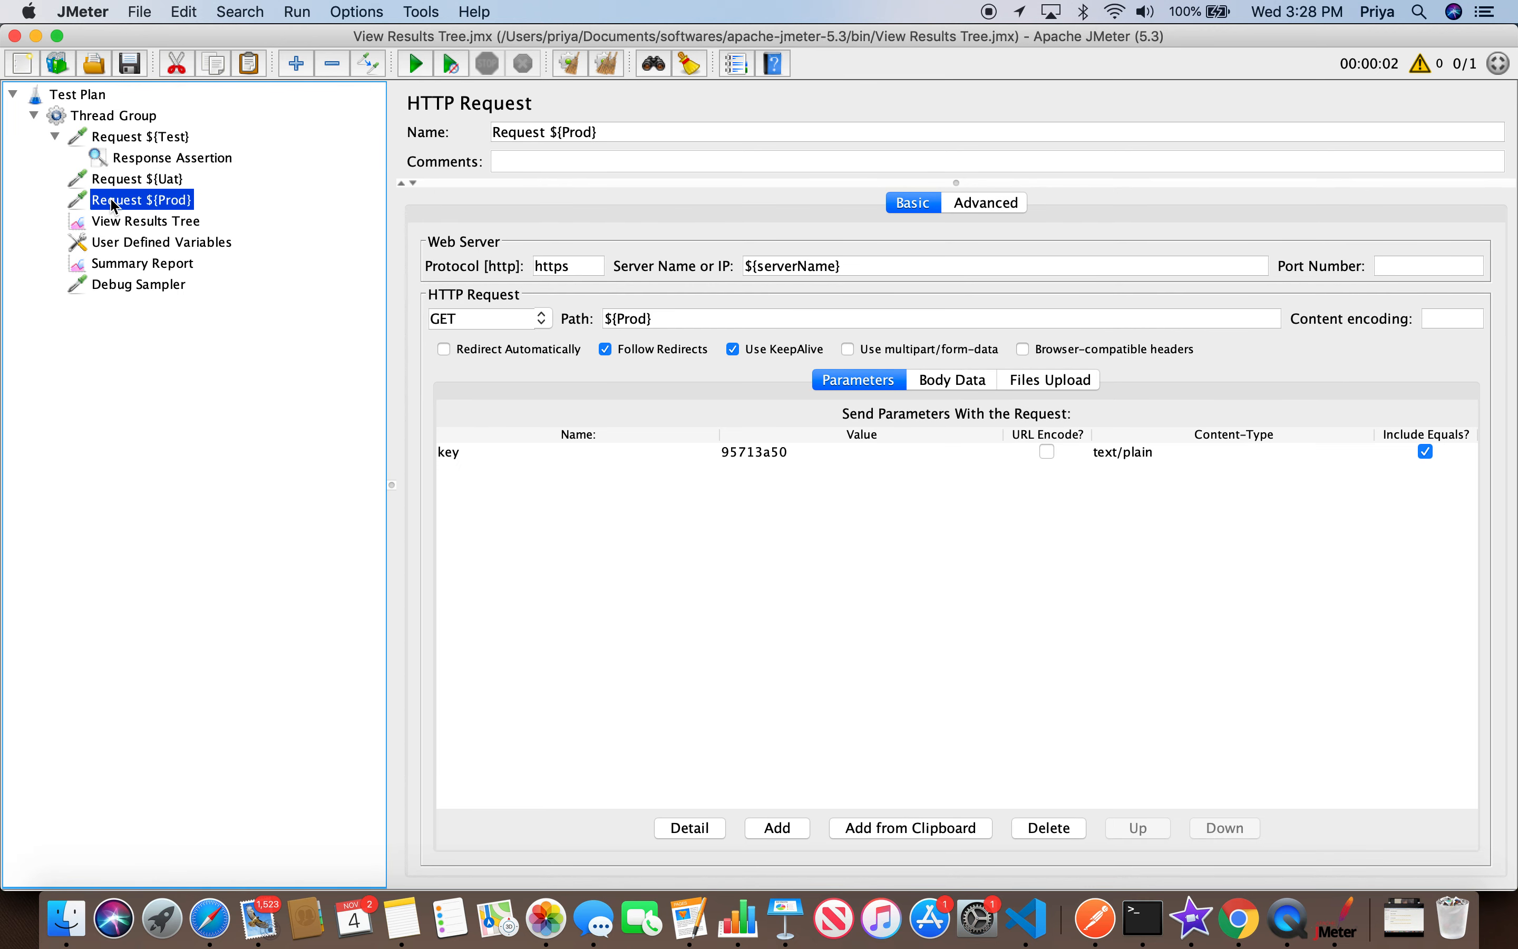
pyautogui.click(134, 182)
pyautogui.rightClick(134, 182)
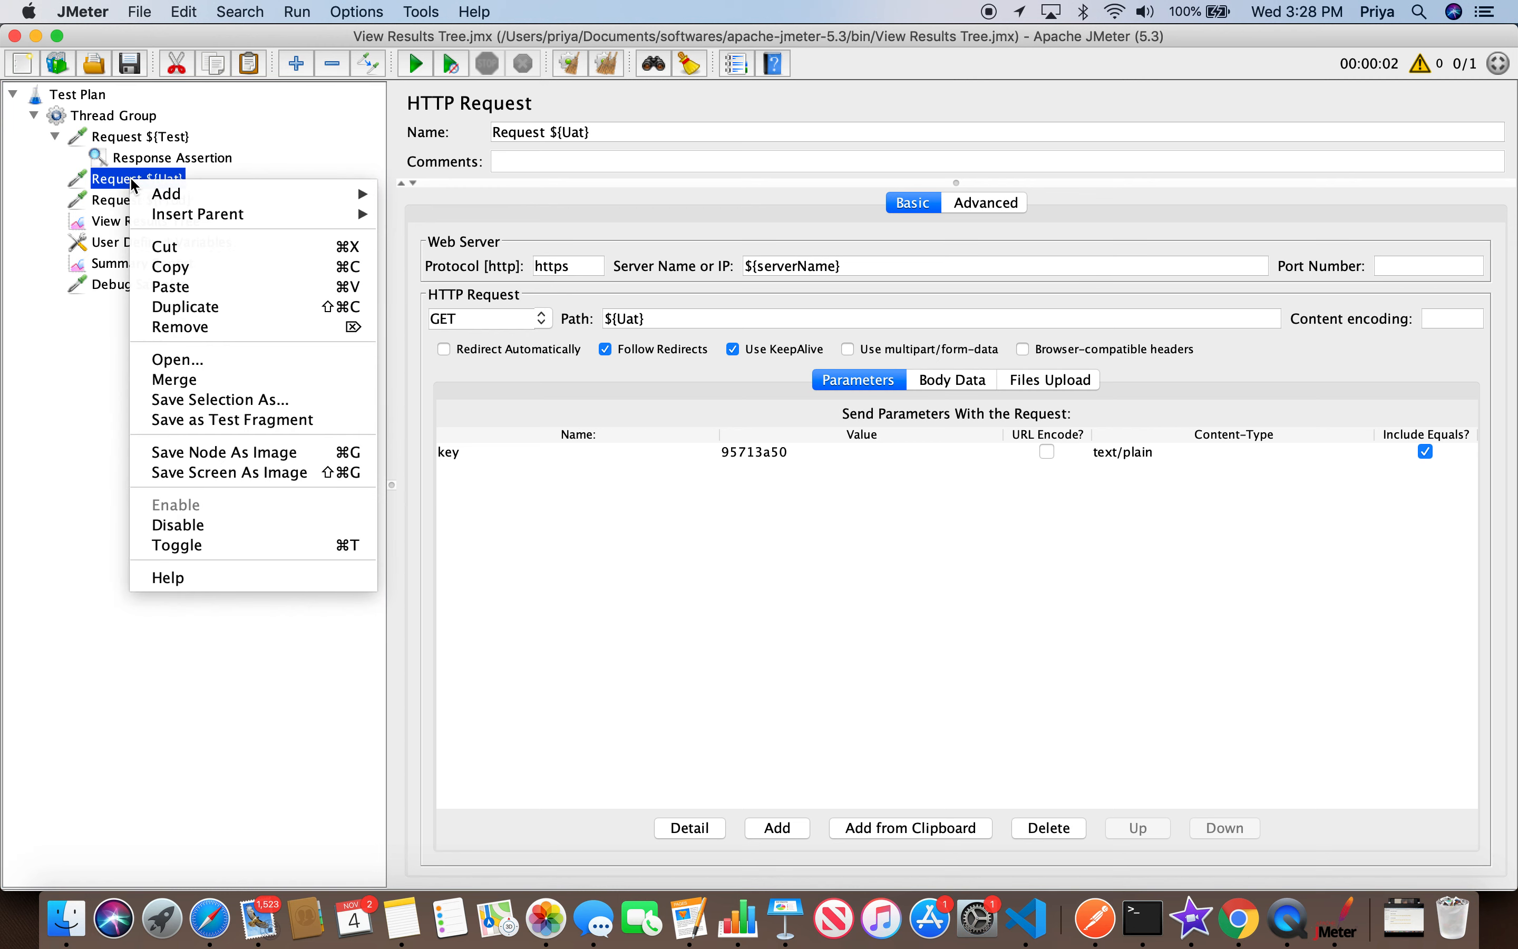
pyautogui.click(192, 526)
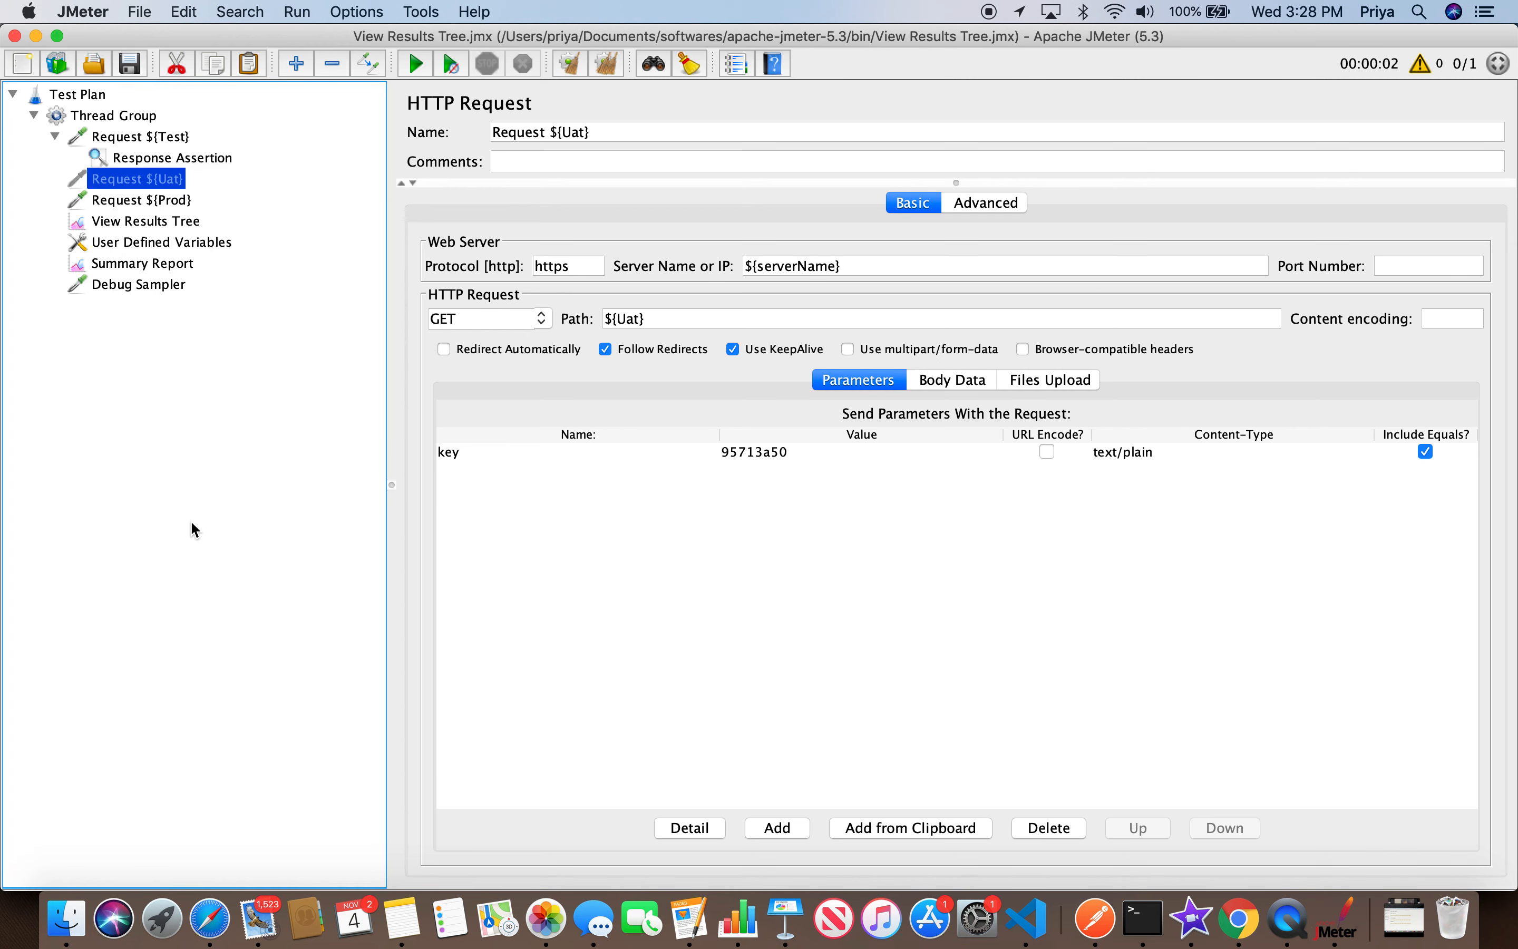
pyautogui.click(175, 200)
pyautogui.rightClick(173, 197)
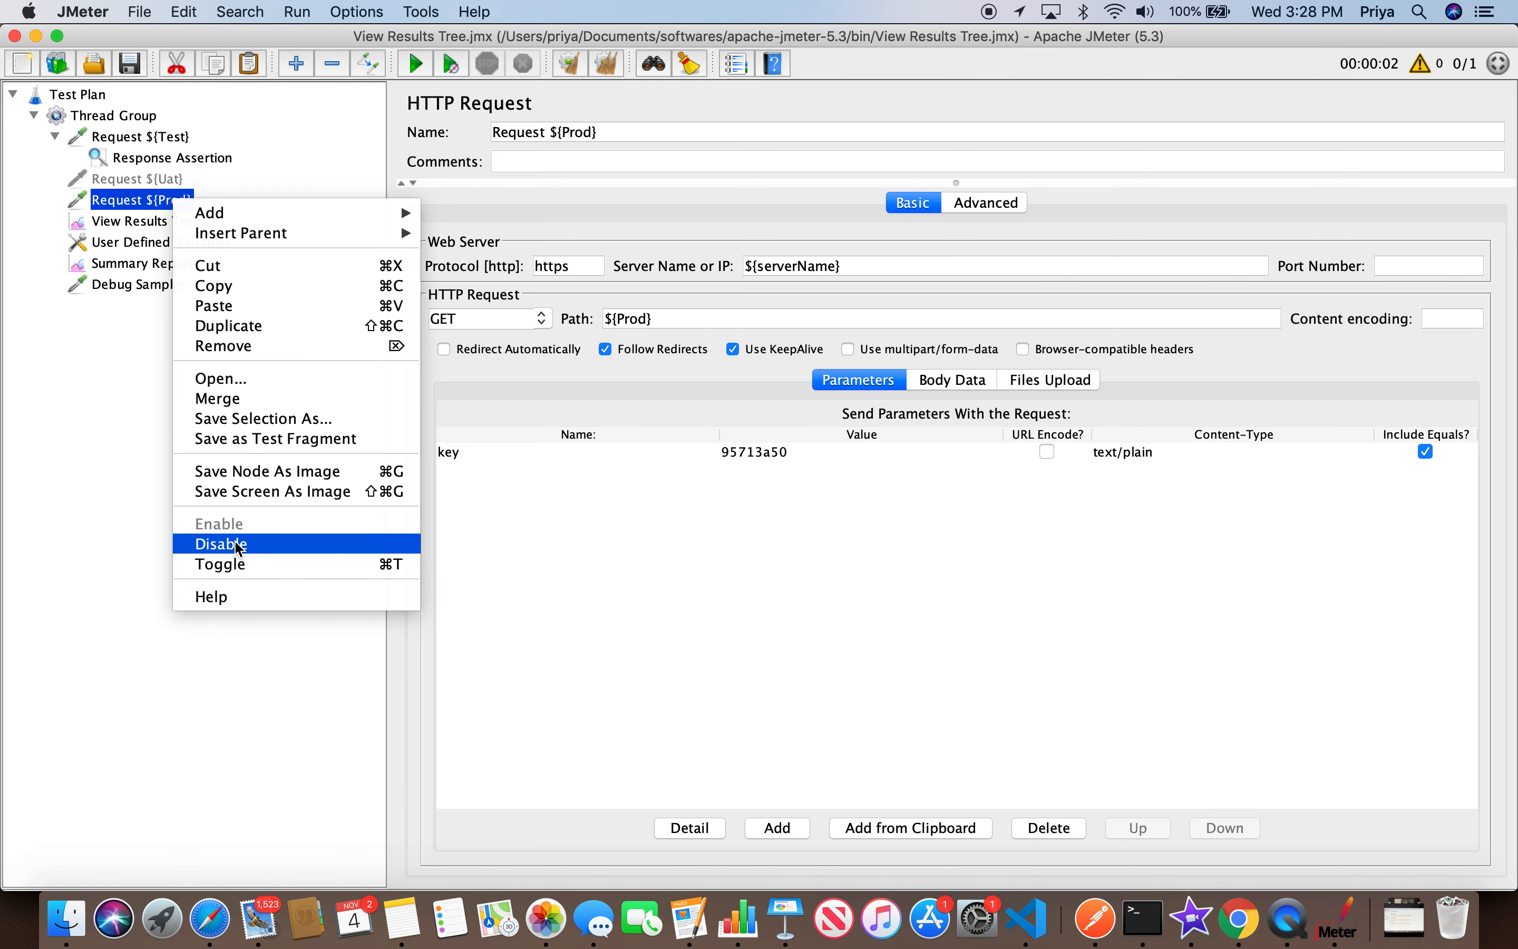
pyautogui.click(239, 546)
pyautogui.click(171, 180)
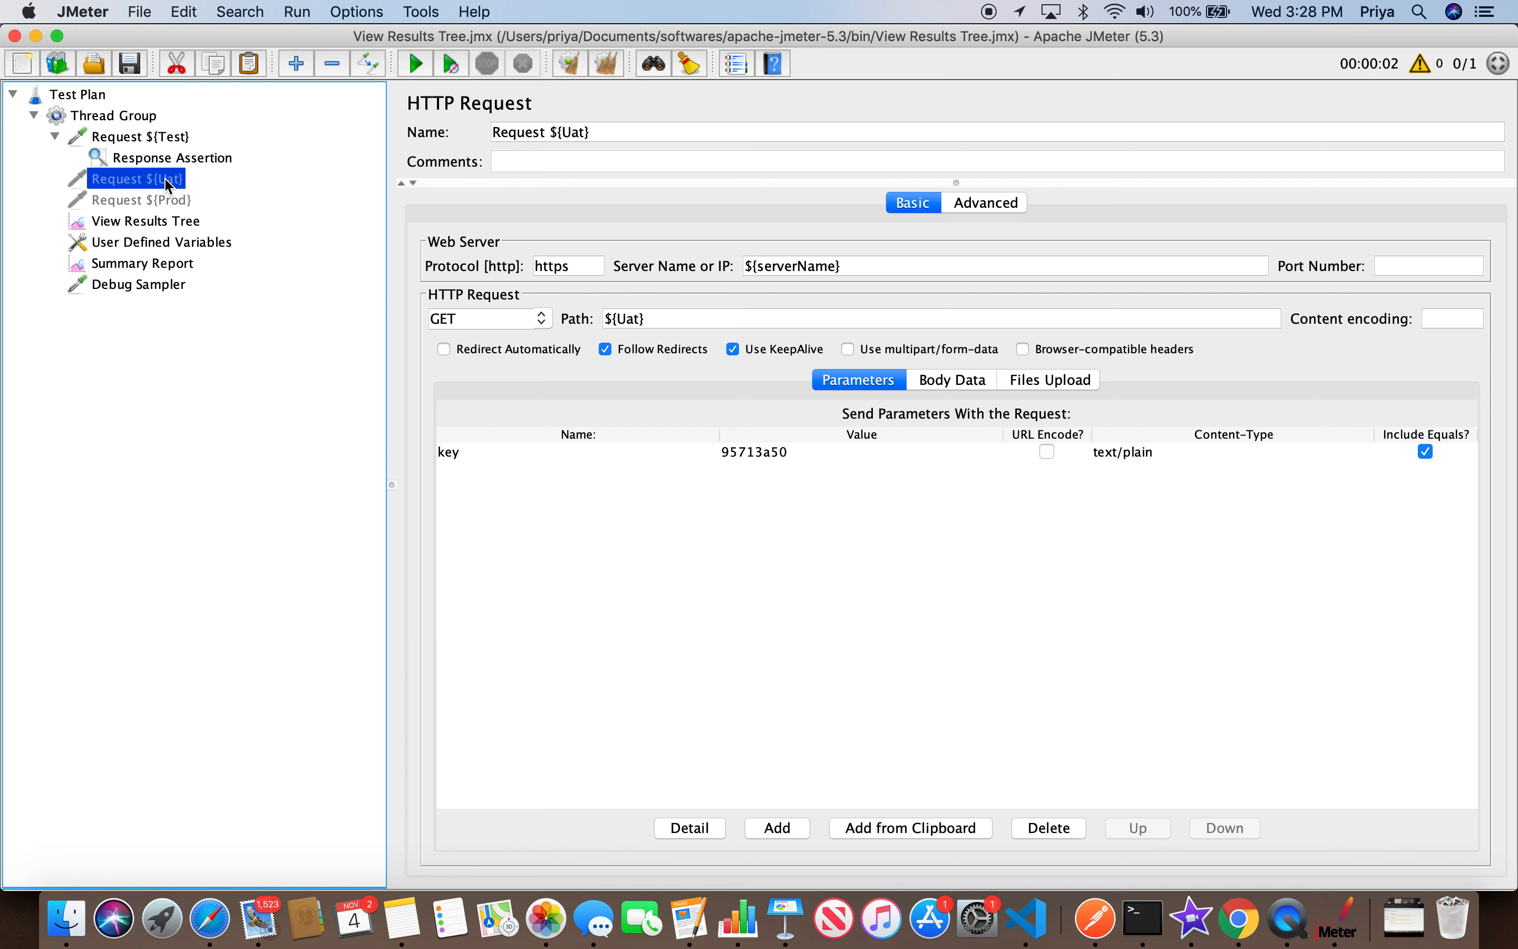
pyautogui.click(157, 206)
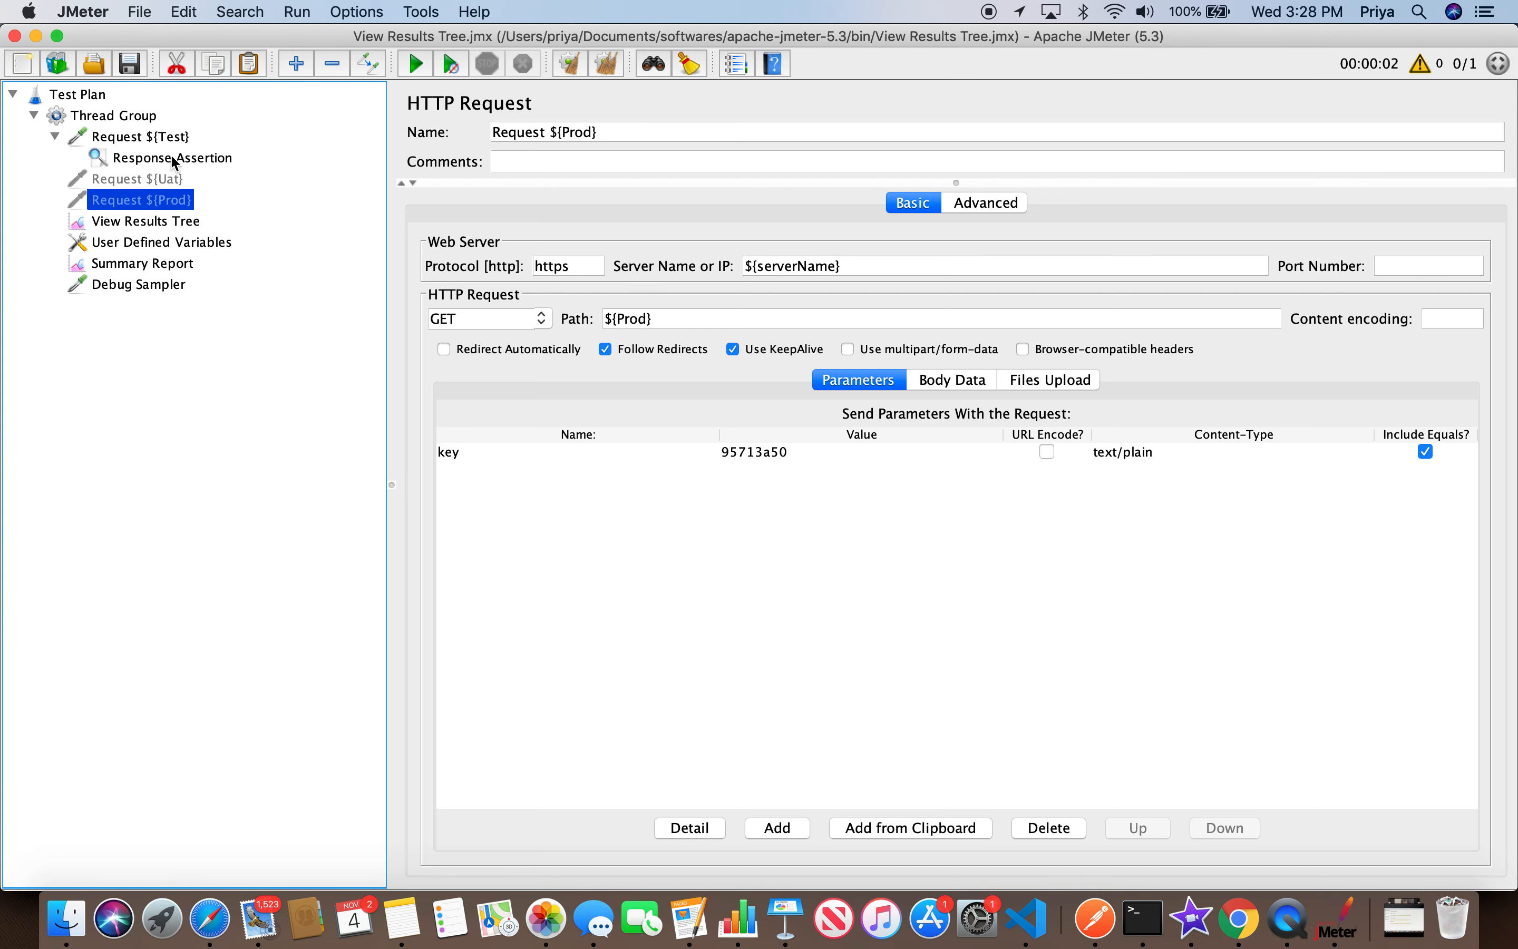
# Run the test plan with View Results Tree open and show the response body of Request myapplicationtest.json
pyautogui.click(177, 142)
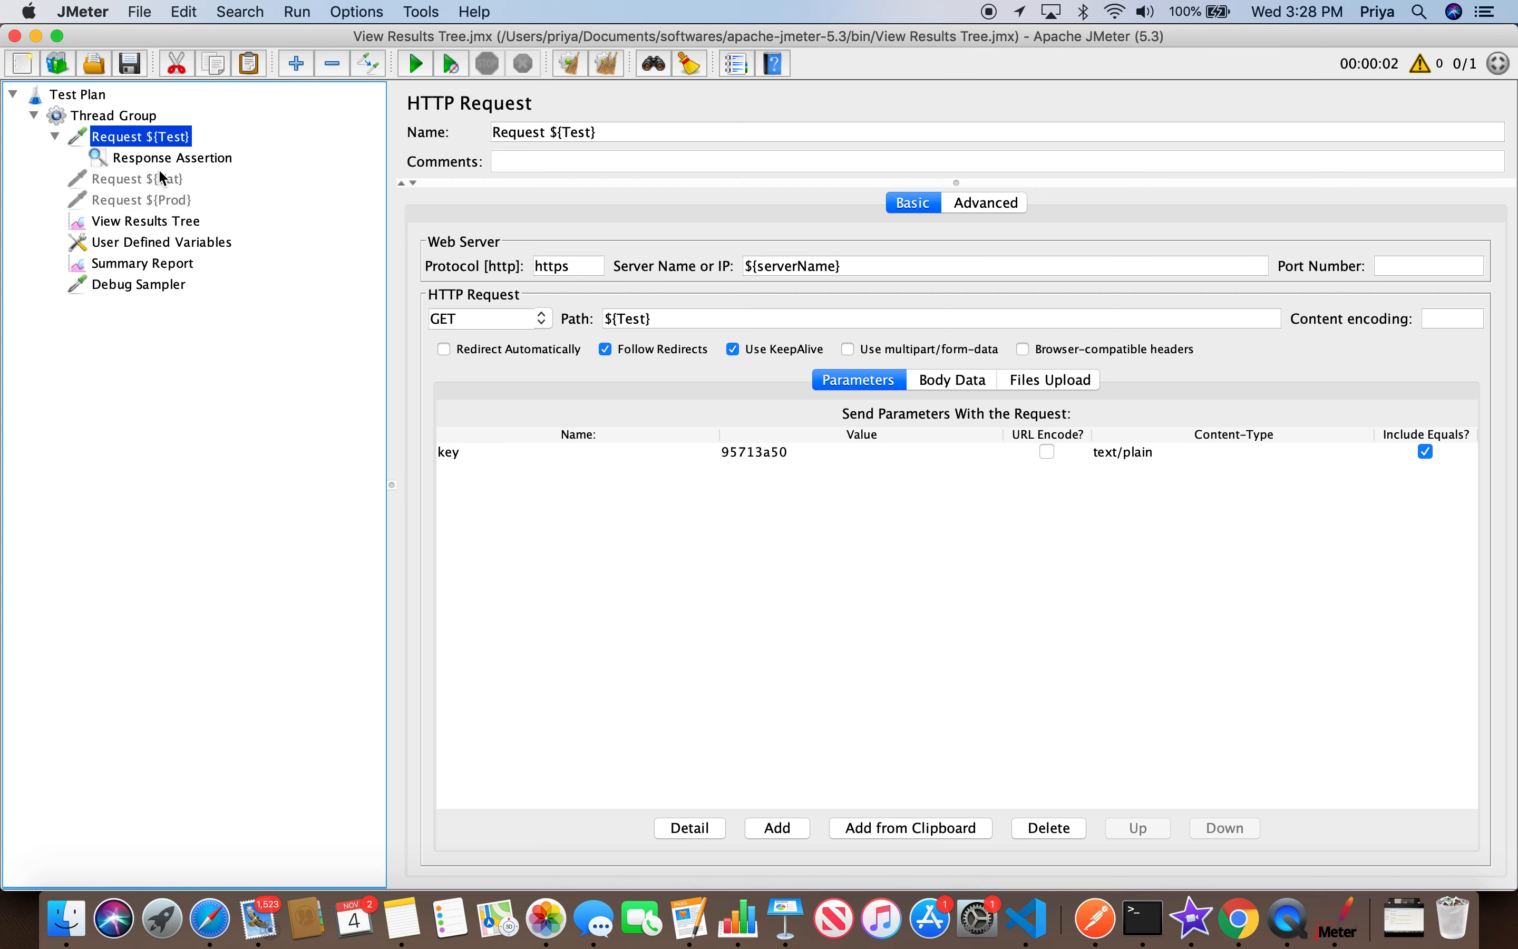
pyautogui.click(156, 225)
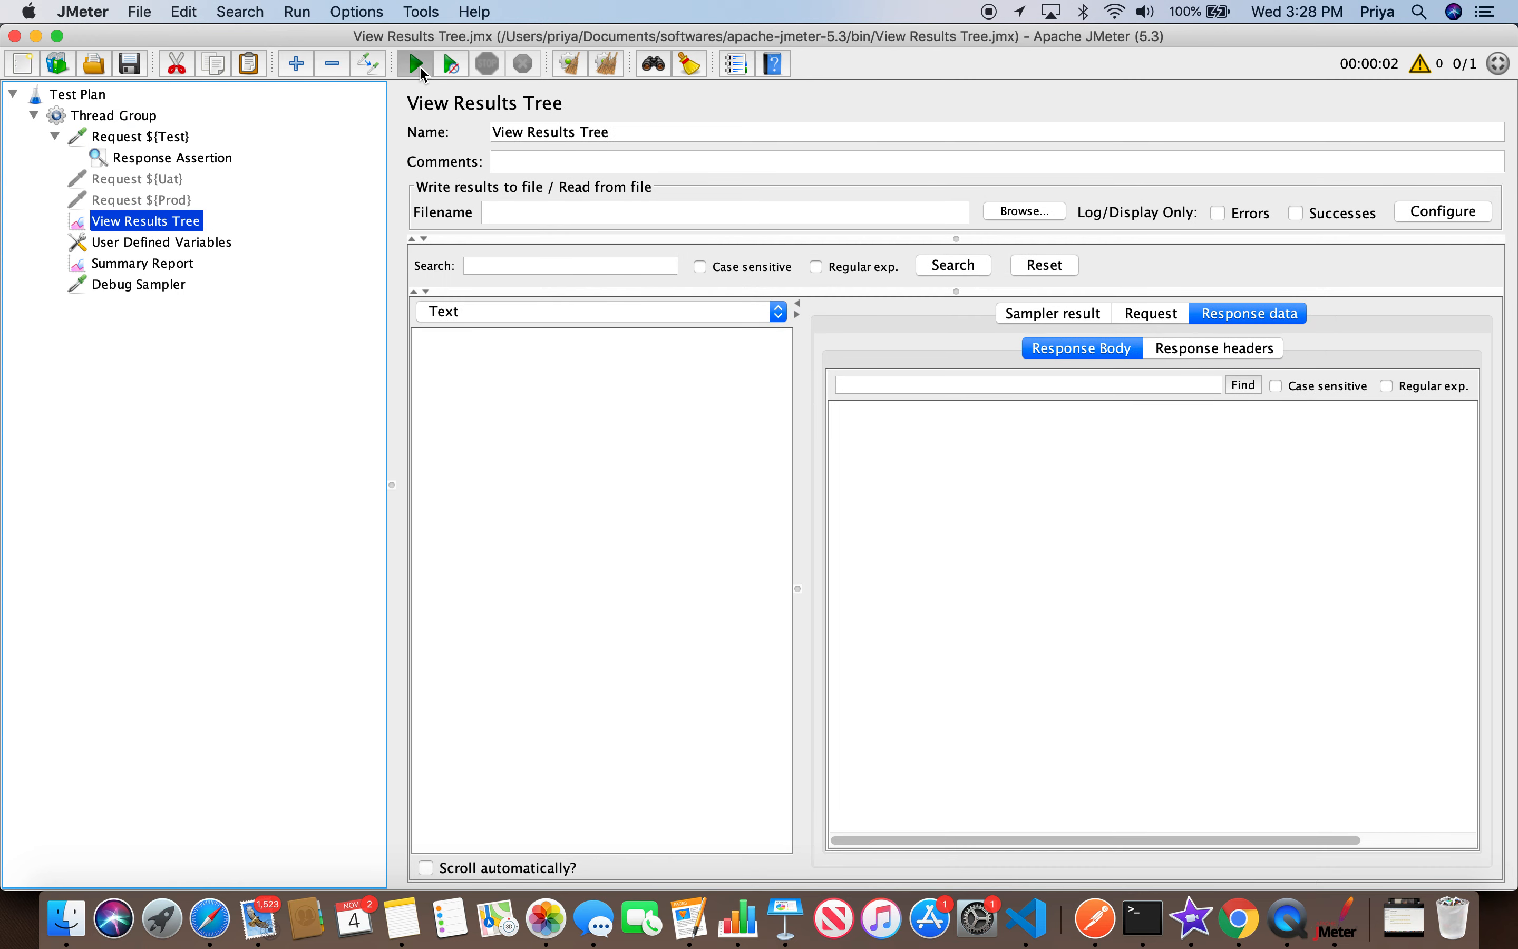
pyautogui.click(418, 66)
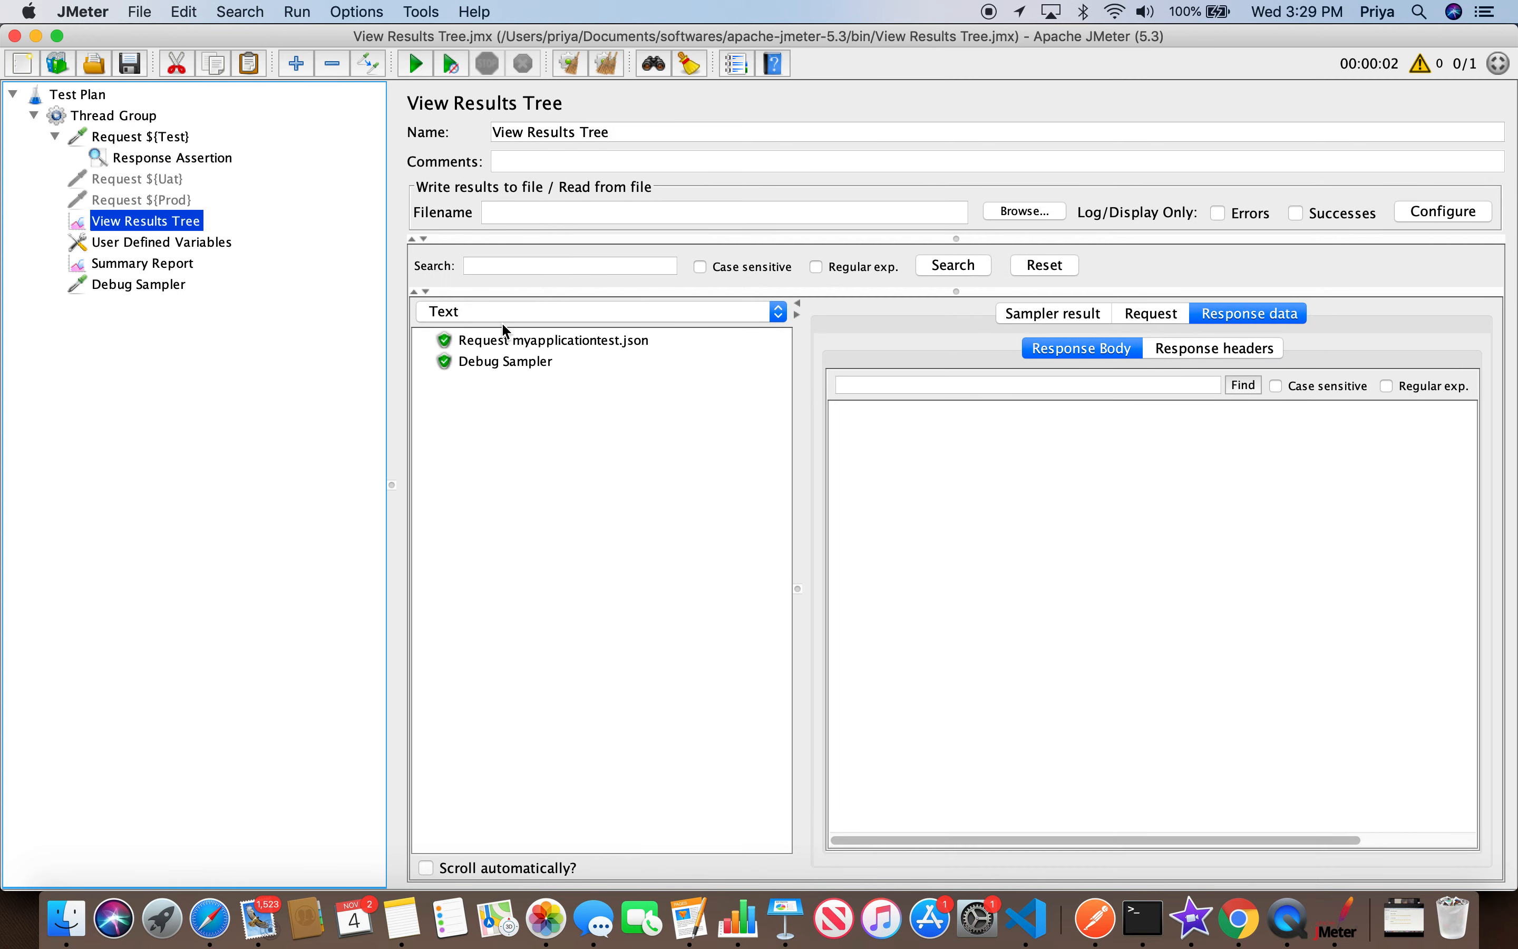
pyautogui.click(508, 342)
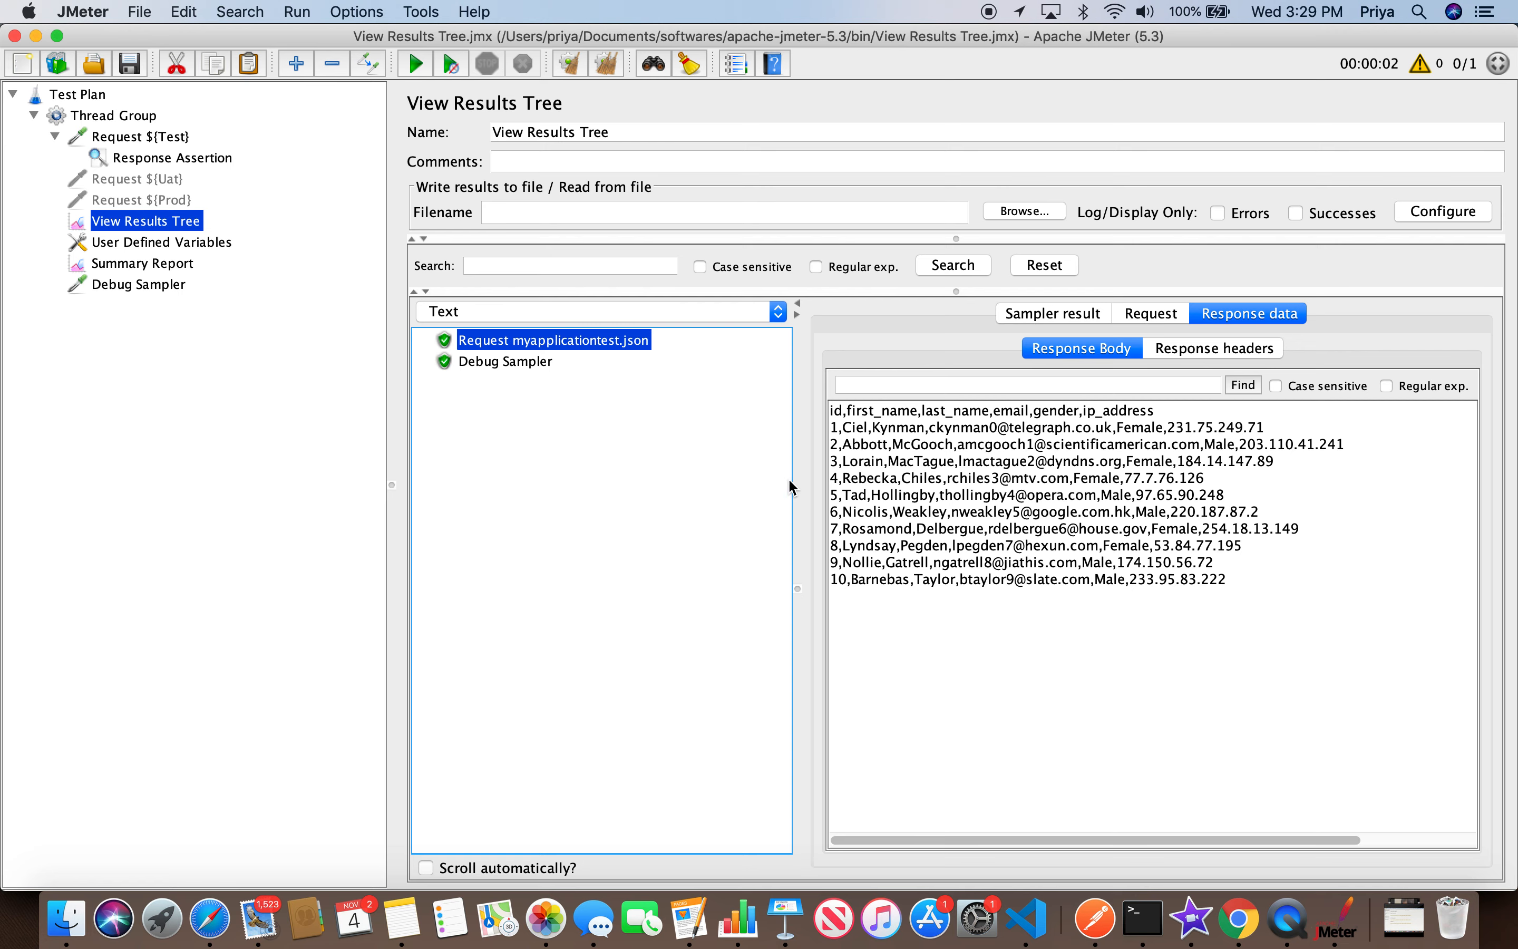
# Compare the Response Assertion's pattern with the status code in the response headers of Request myapplicationtest.json
pyautogui.click(161, 164)
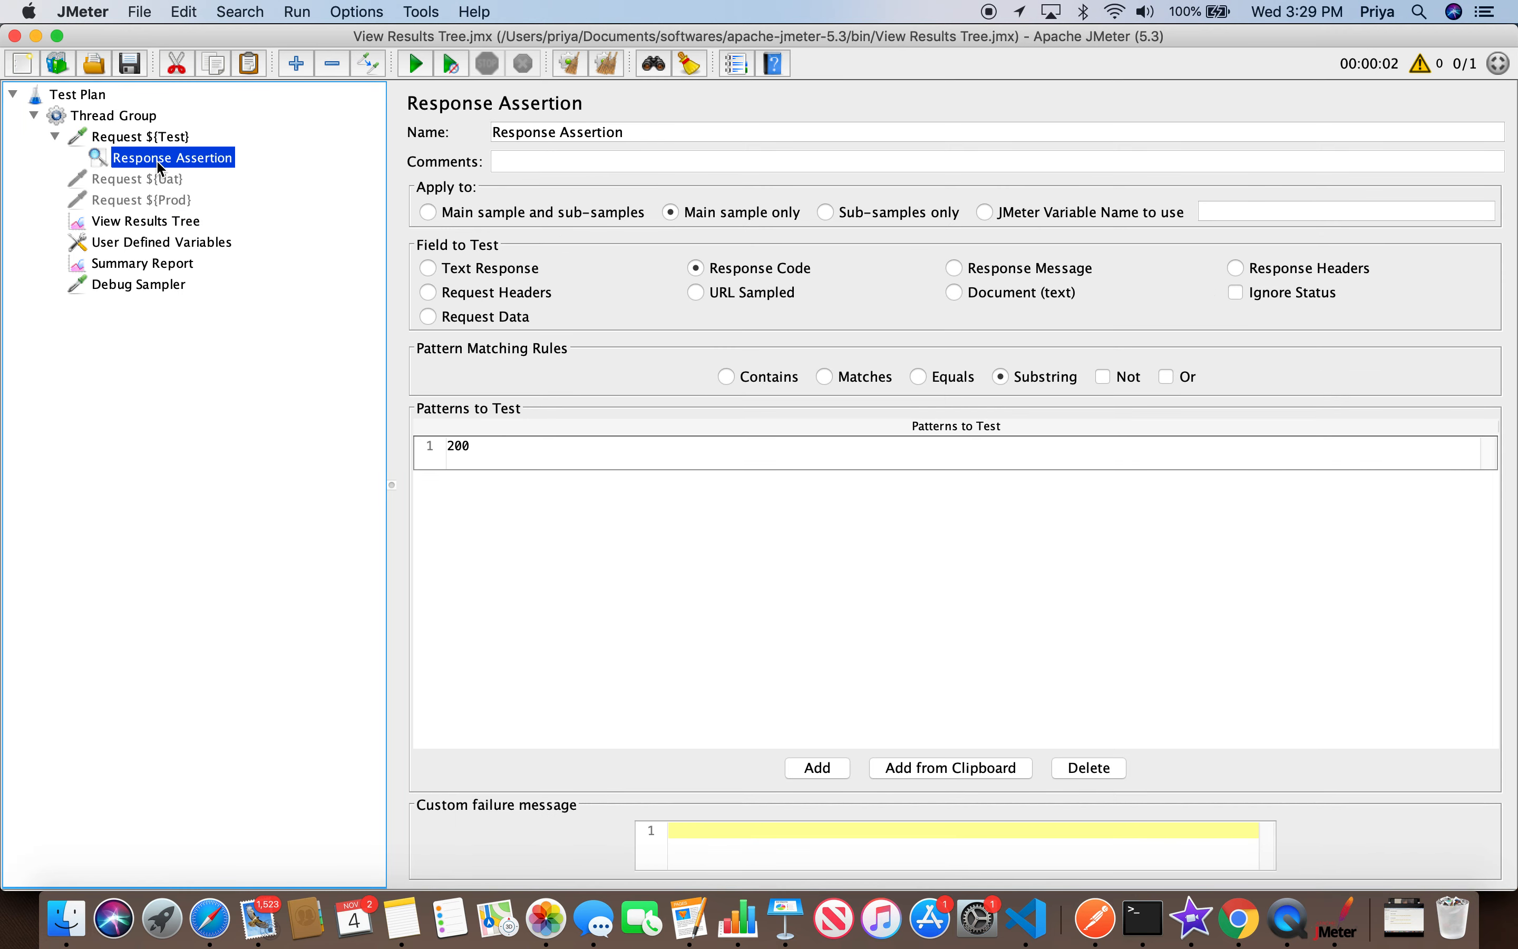
pyautogui.click(483, 455)
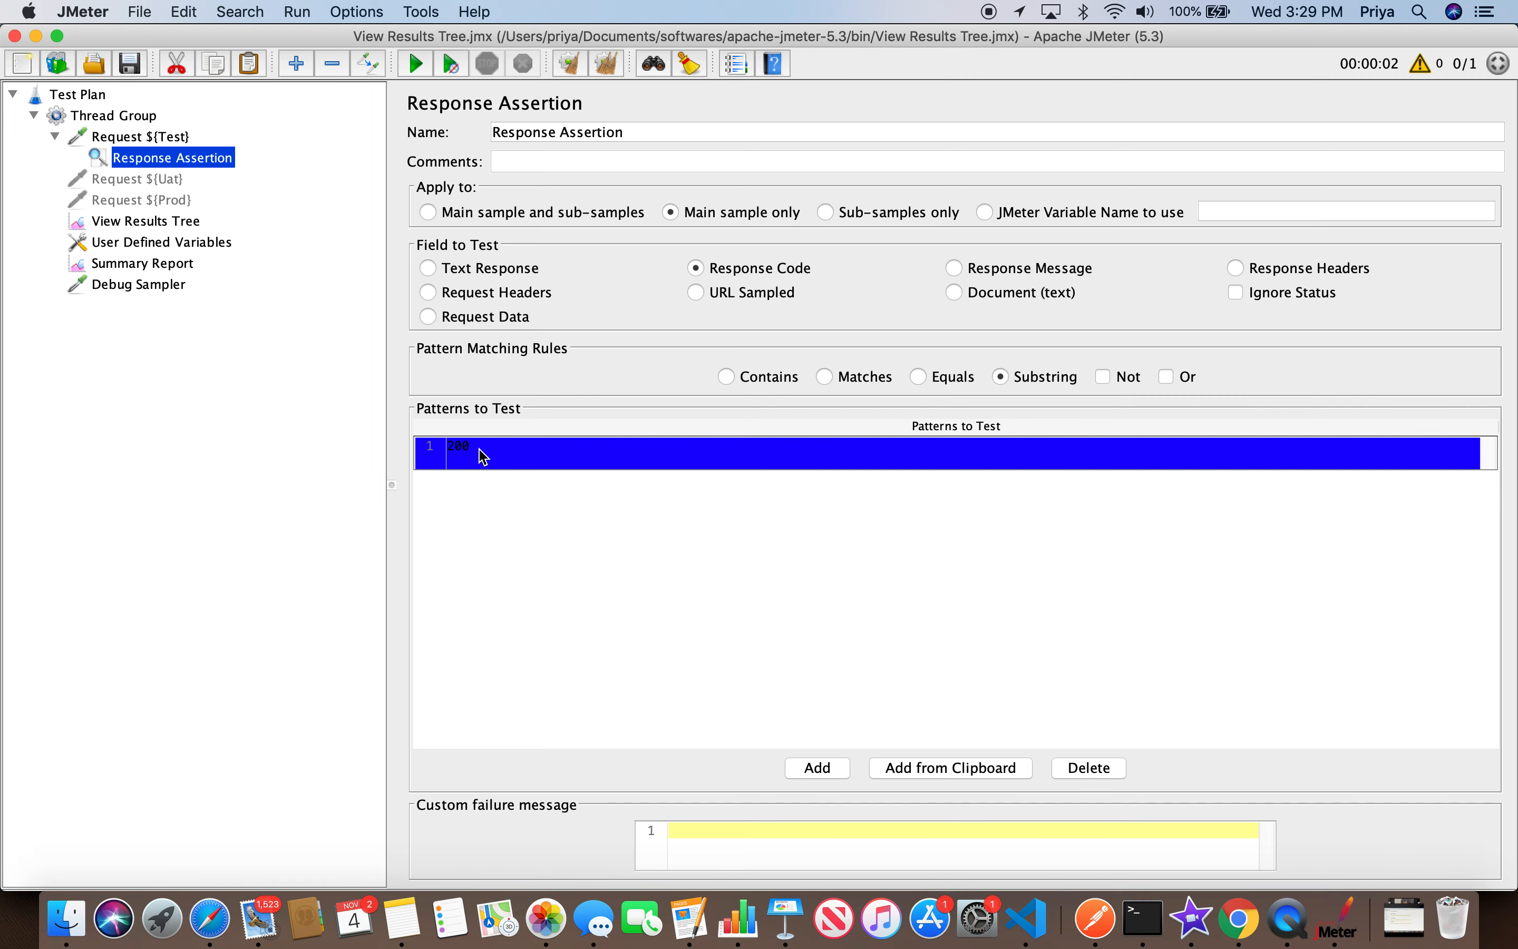
pyautogui.click(482, 455)
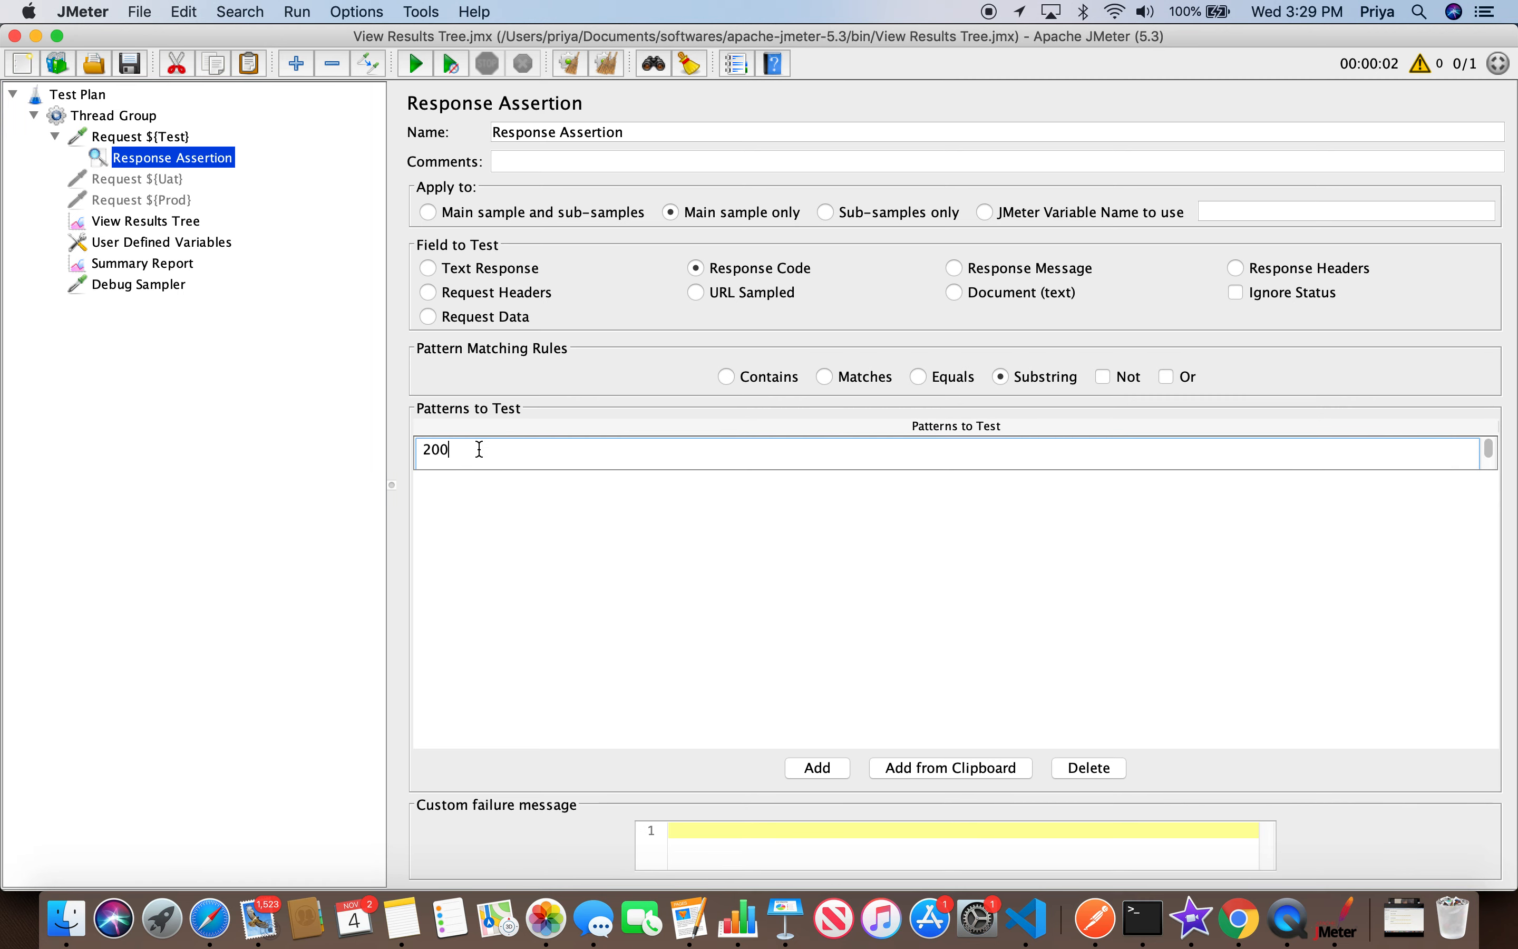
pyautogui.click(170, 139)
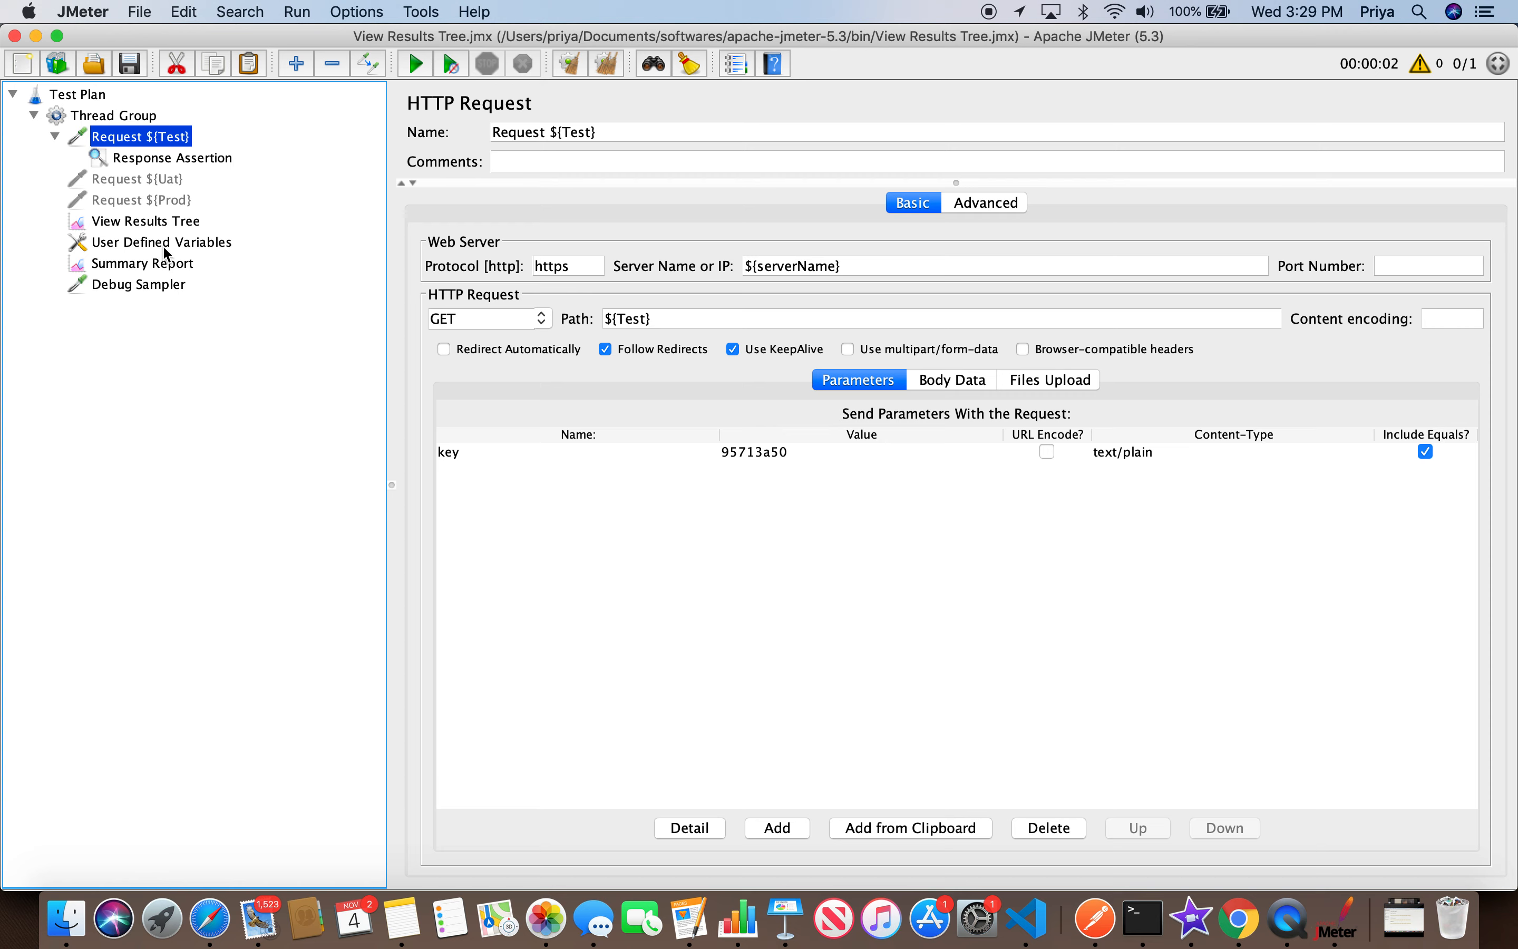
pyautogui.click(166, 222)
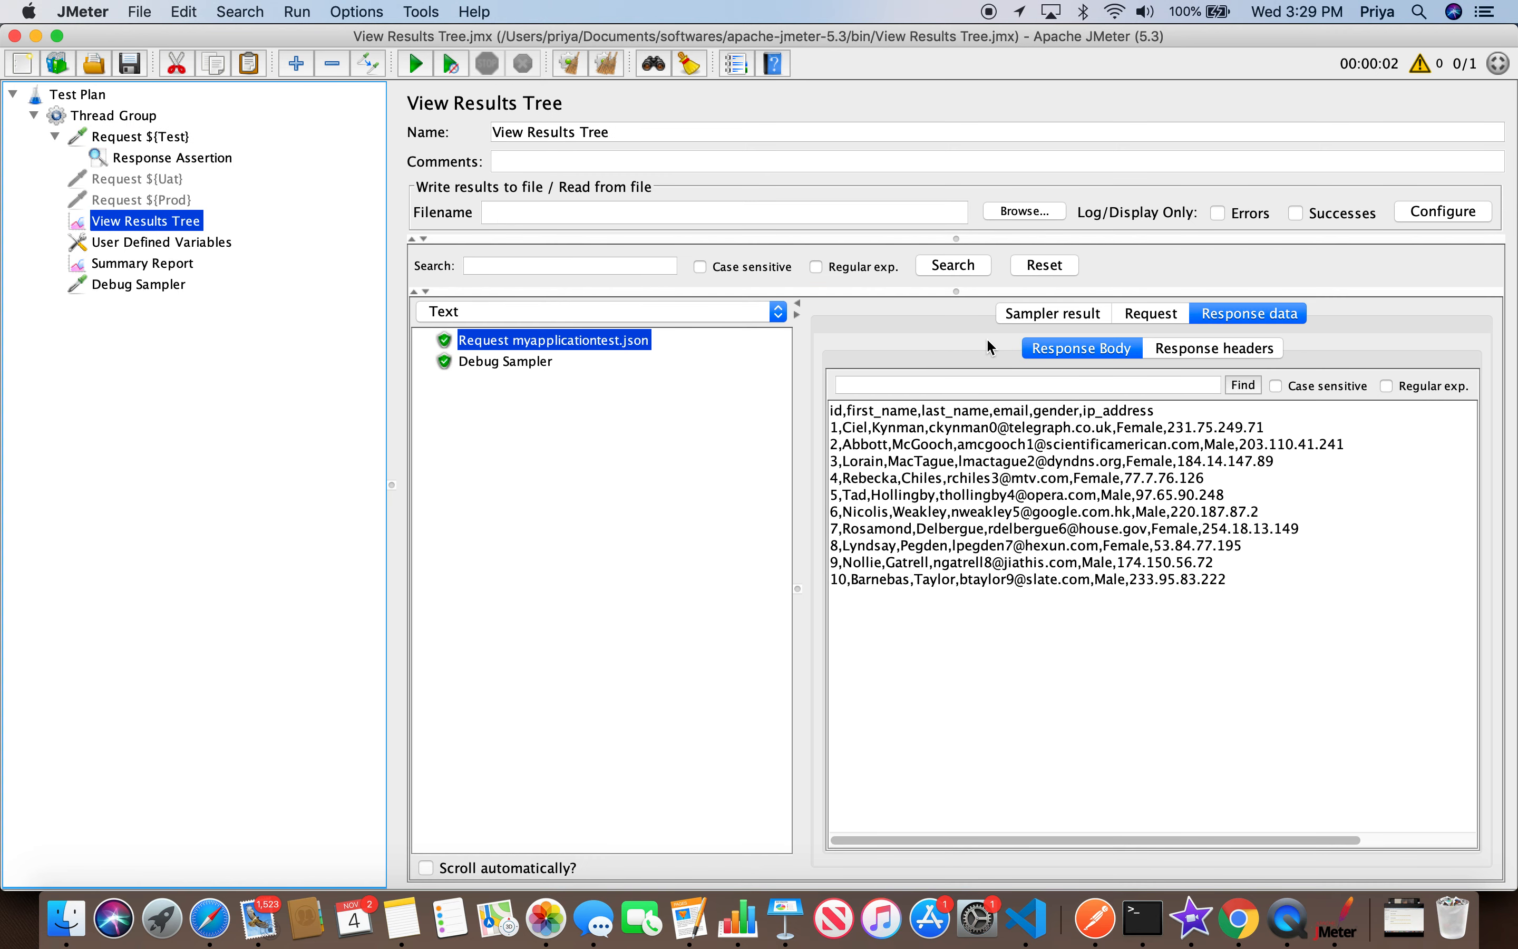
pyautogui.click(1192, 349)
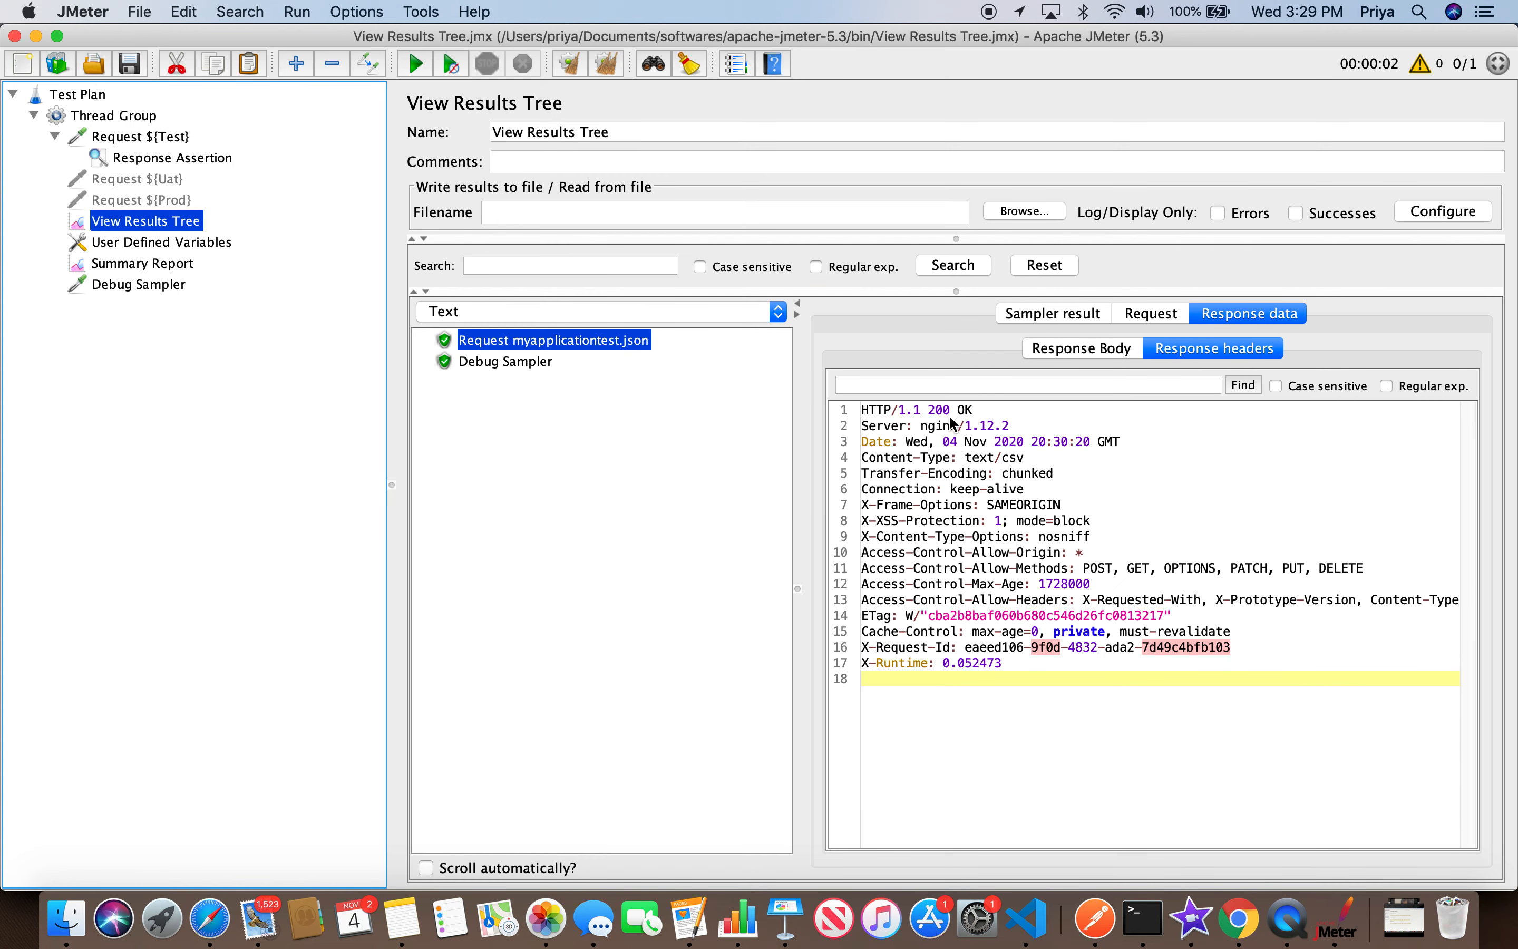
pyautogui.doubleClick(937, 411)
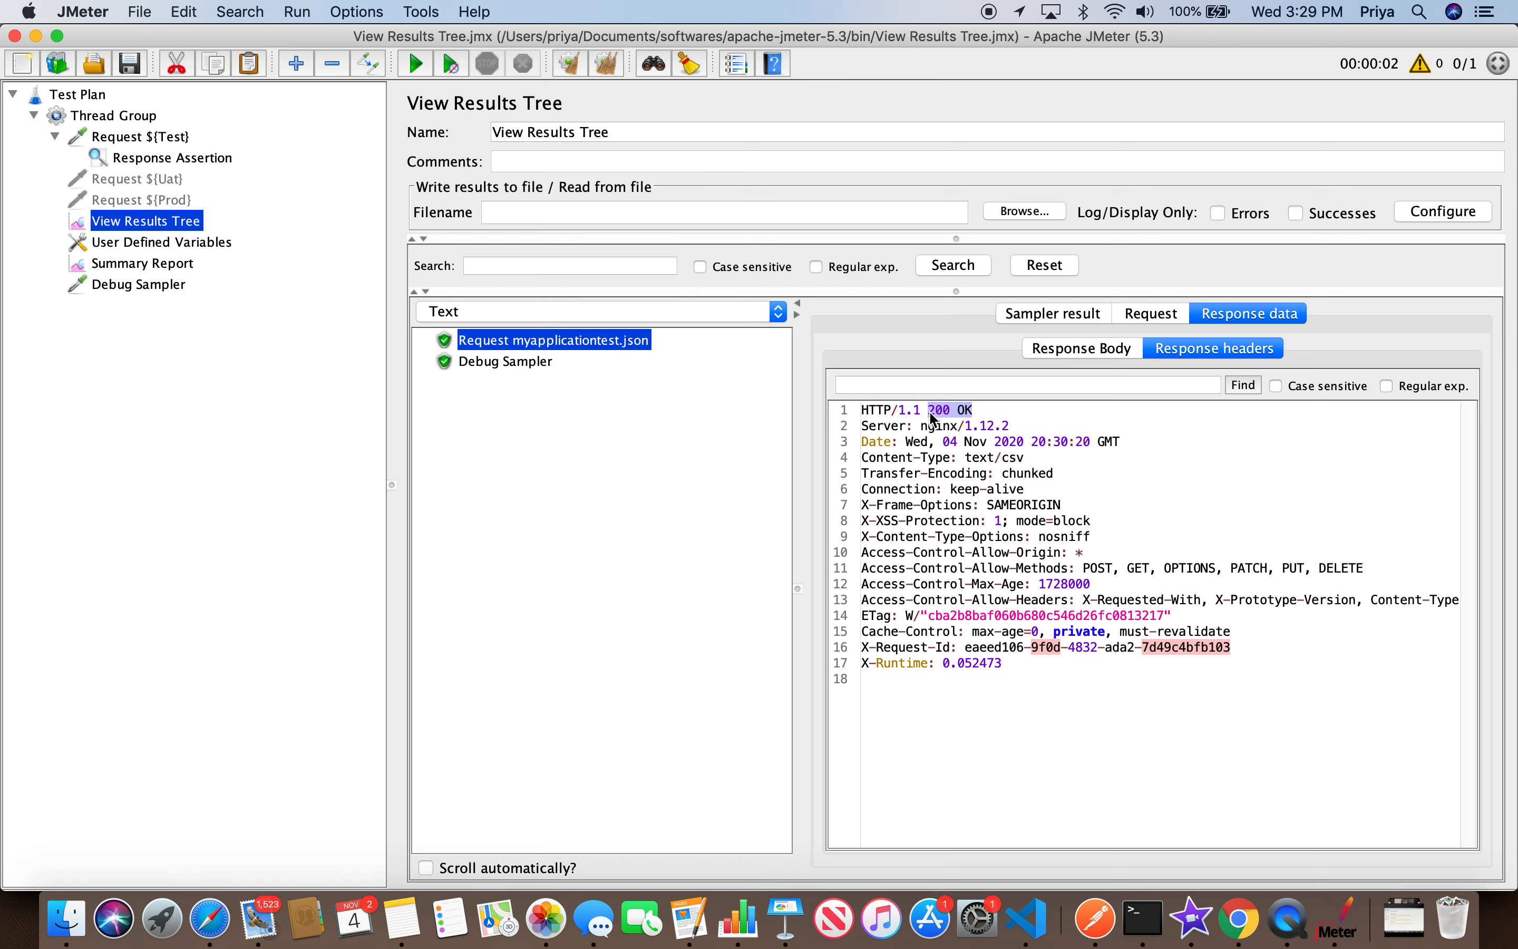
# Change the Response Assertion's pattern to test to 500 and clear all results
pyautogui.click(194, 165)
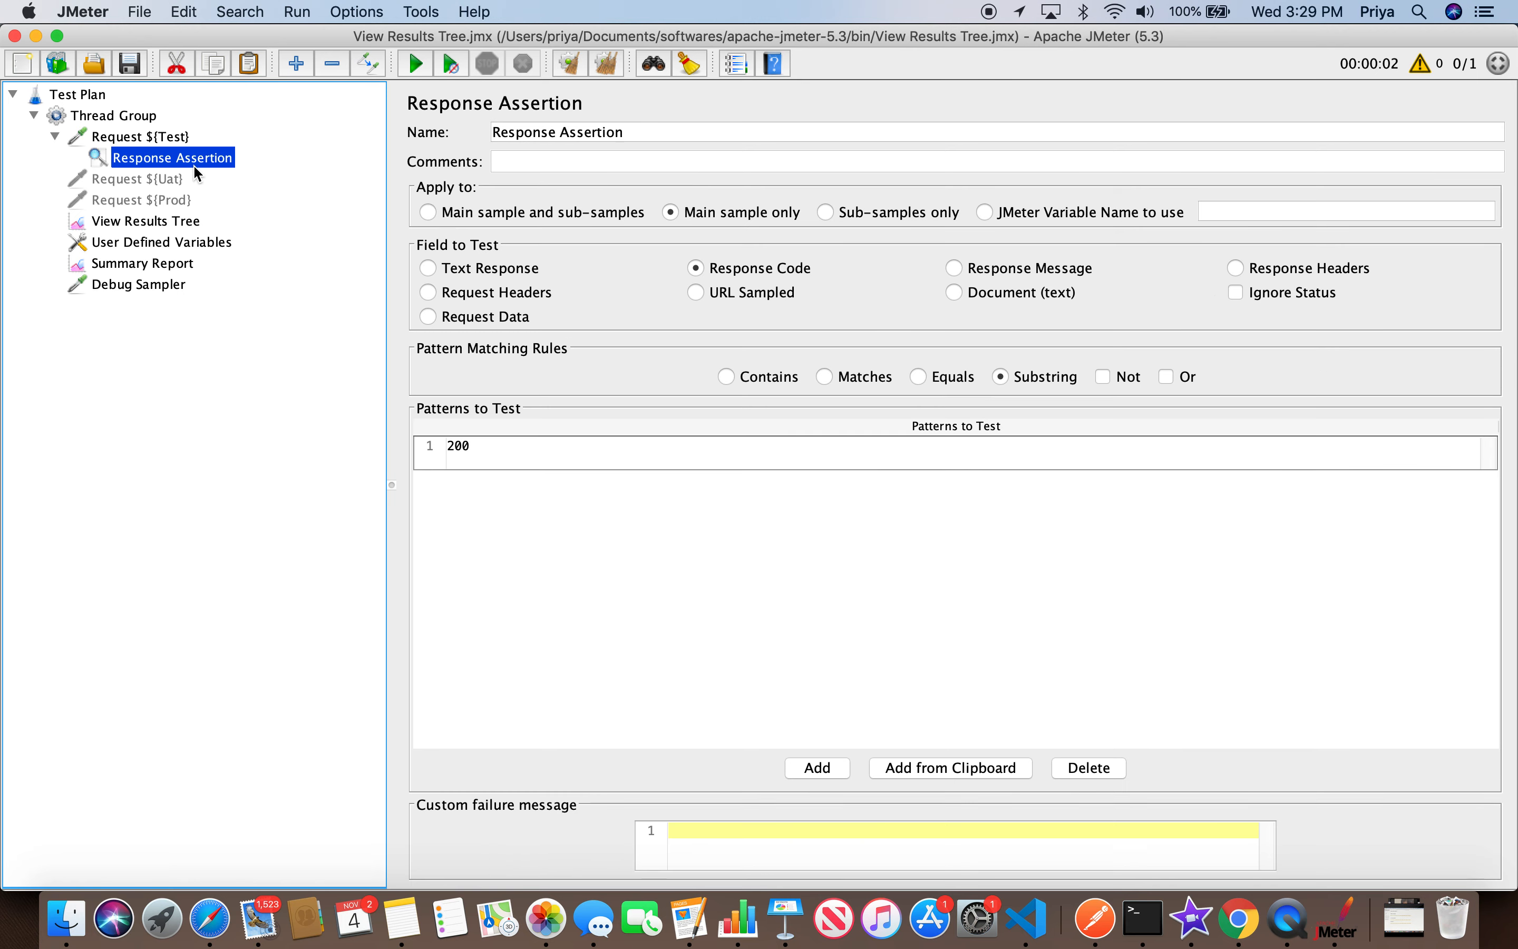
pyautogui.doubleClick(479, 441)
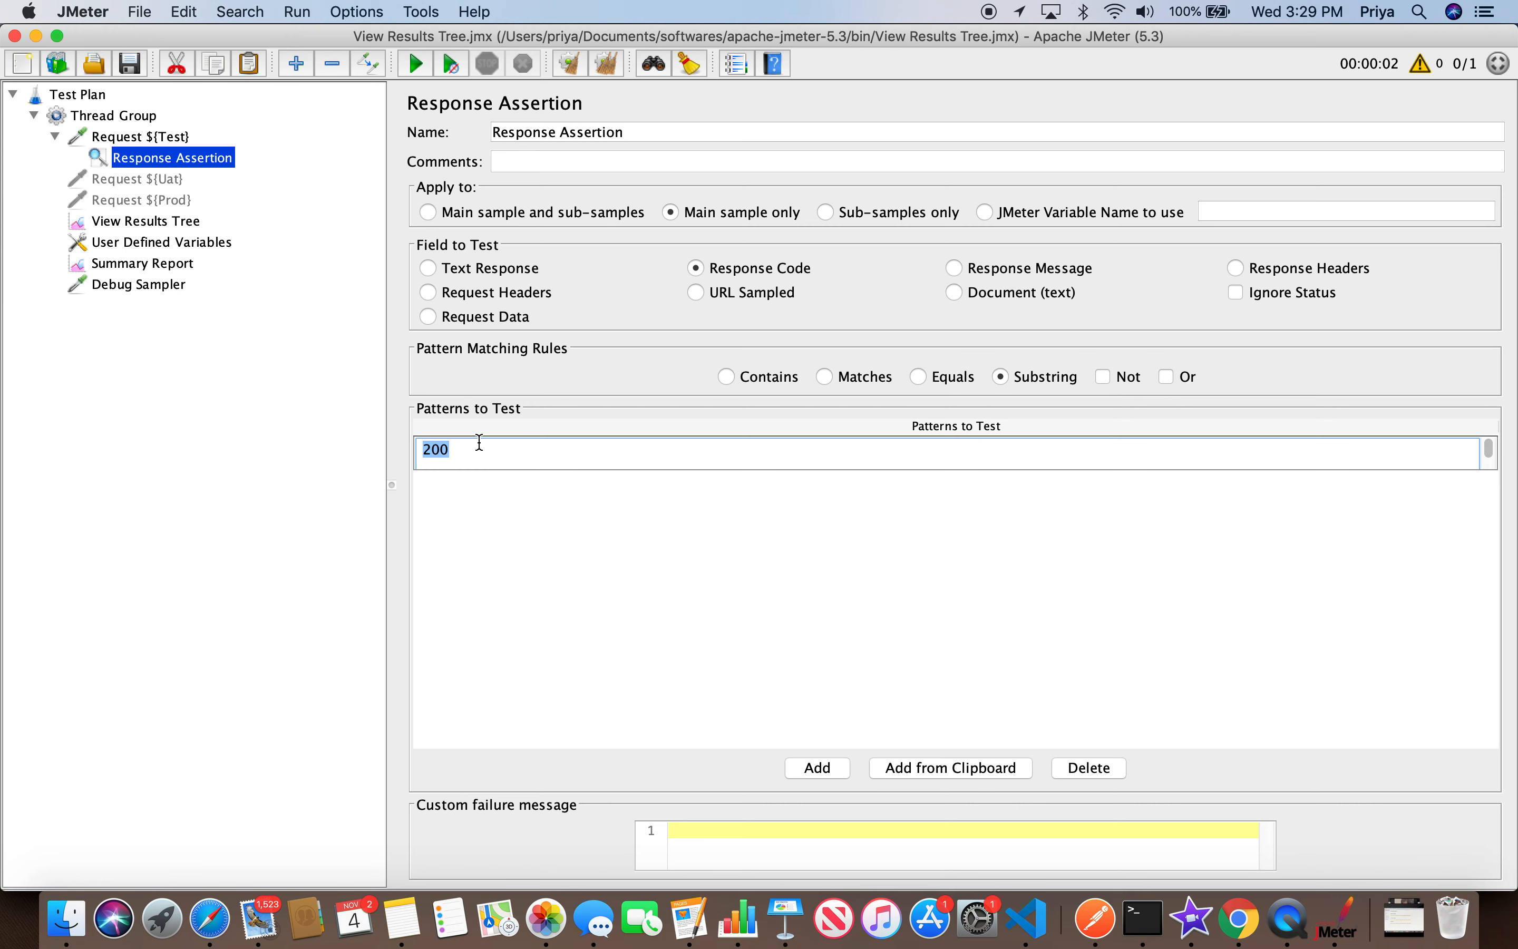
pyautogui.write('500')
pyautogui.click(611, 65)
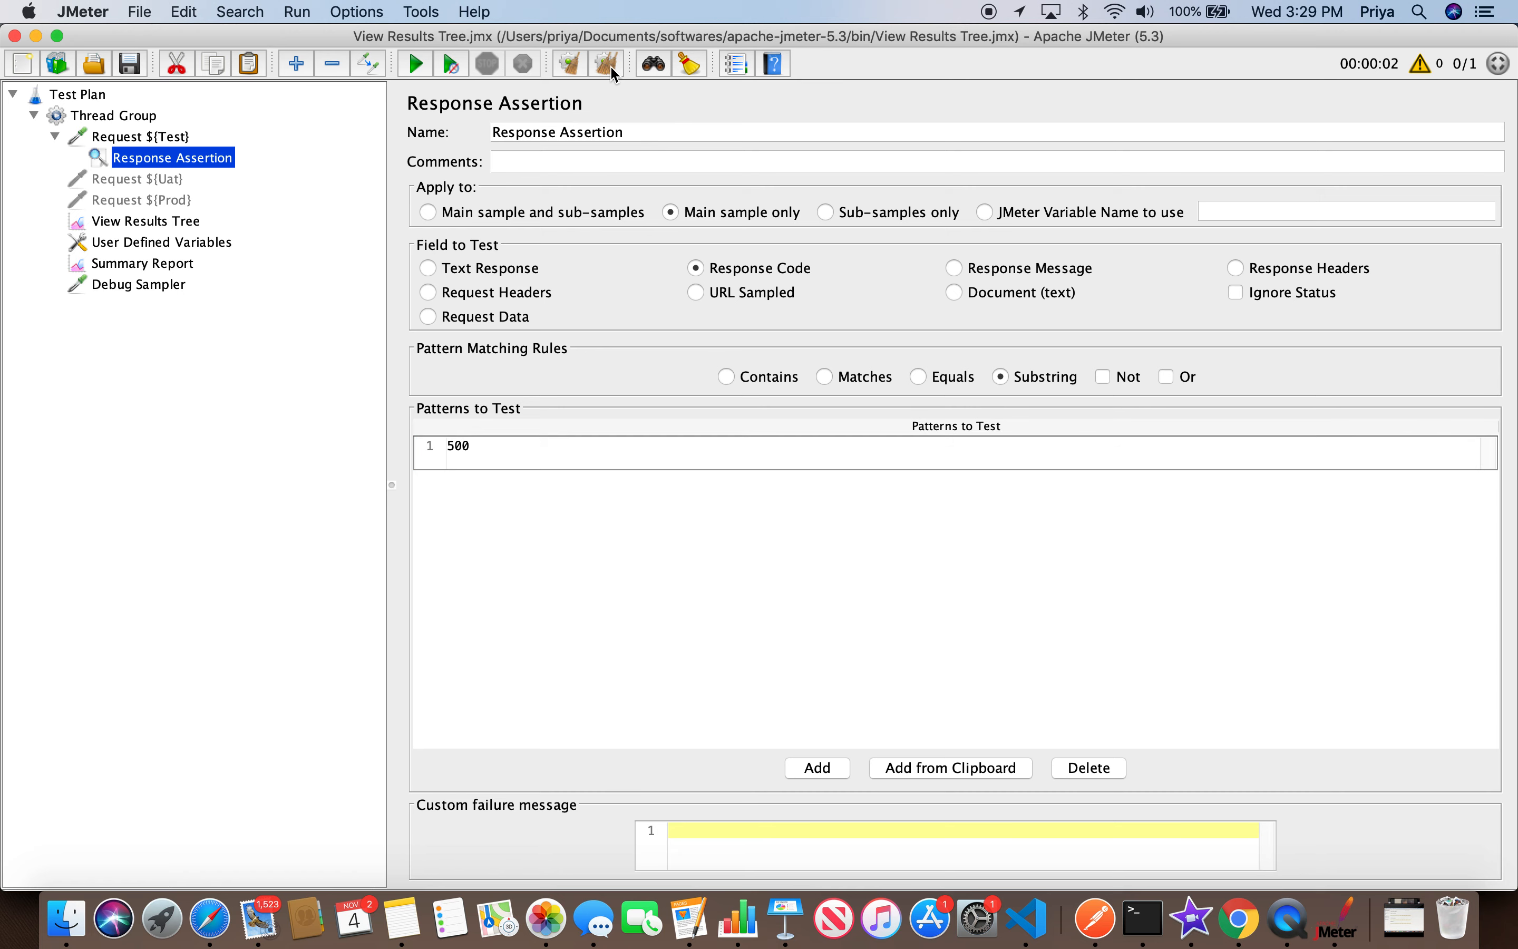
# Run the test plan again and examine the Response Assertion's failure message under Request myapplicationtest.json
pyautogui.click(161, 221)
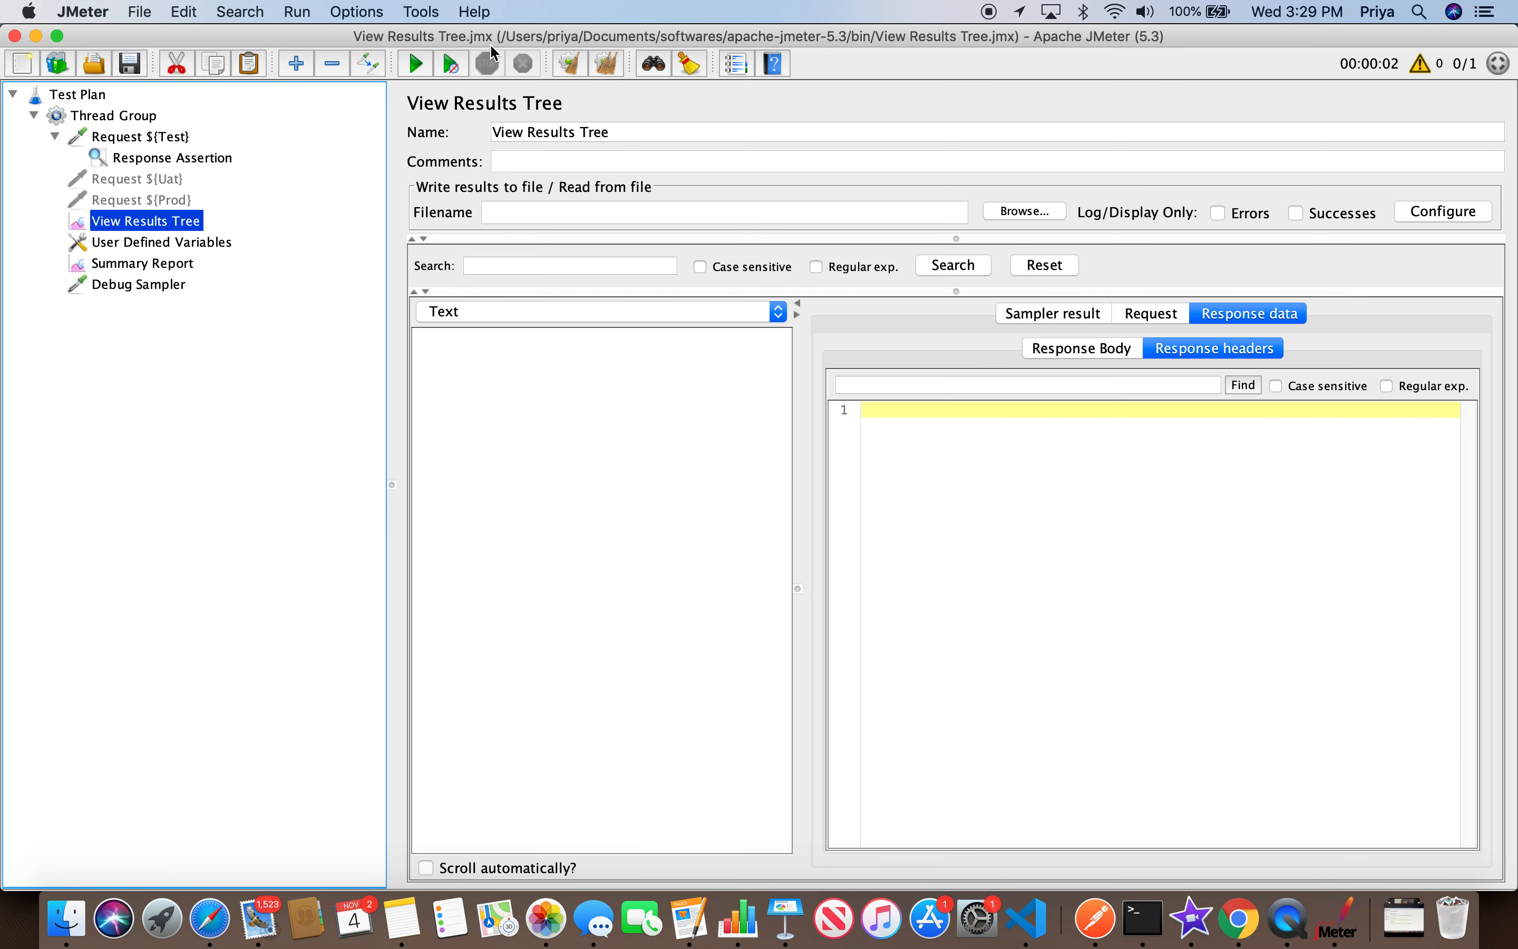
pyautogui.click(419, 64)
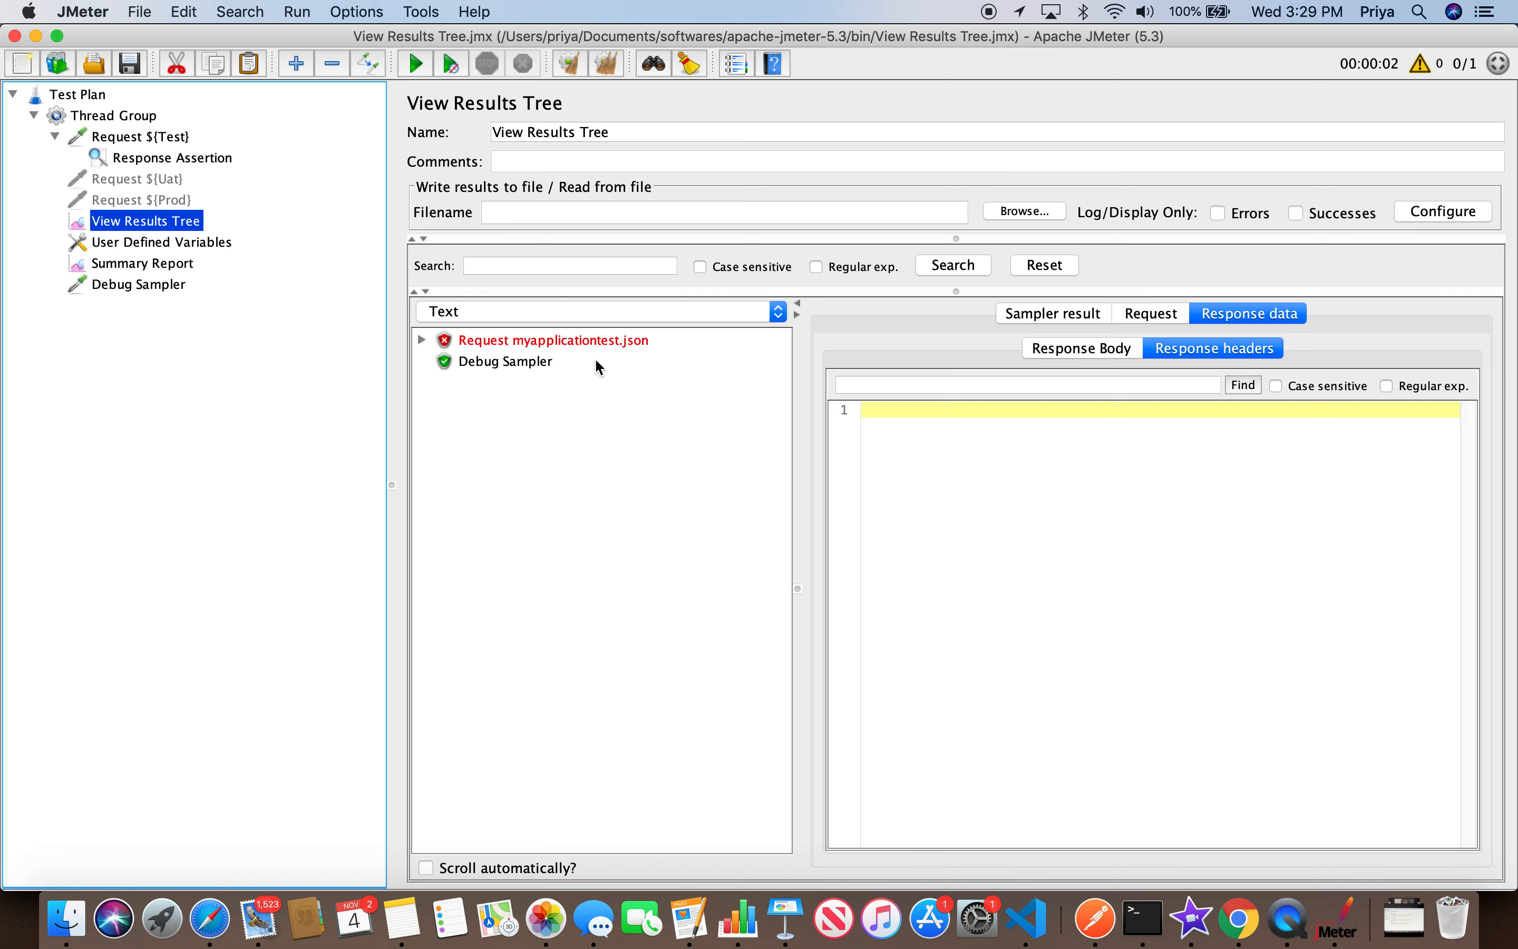
pyautogui.click(446, 343)
pyautogui.click(421, 339)
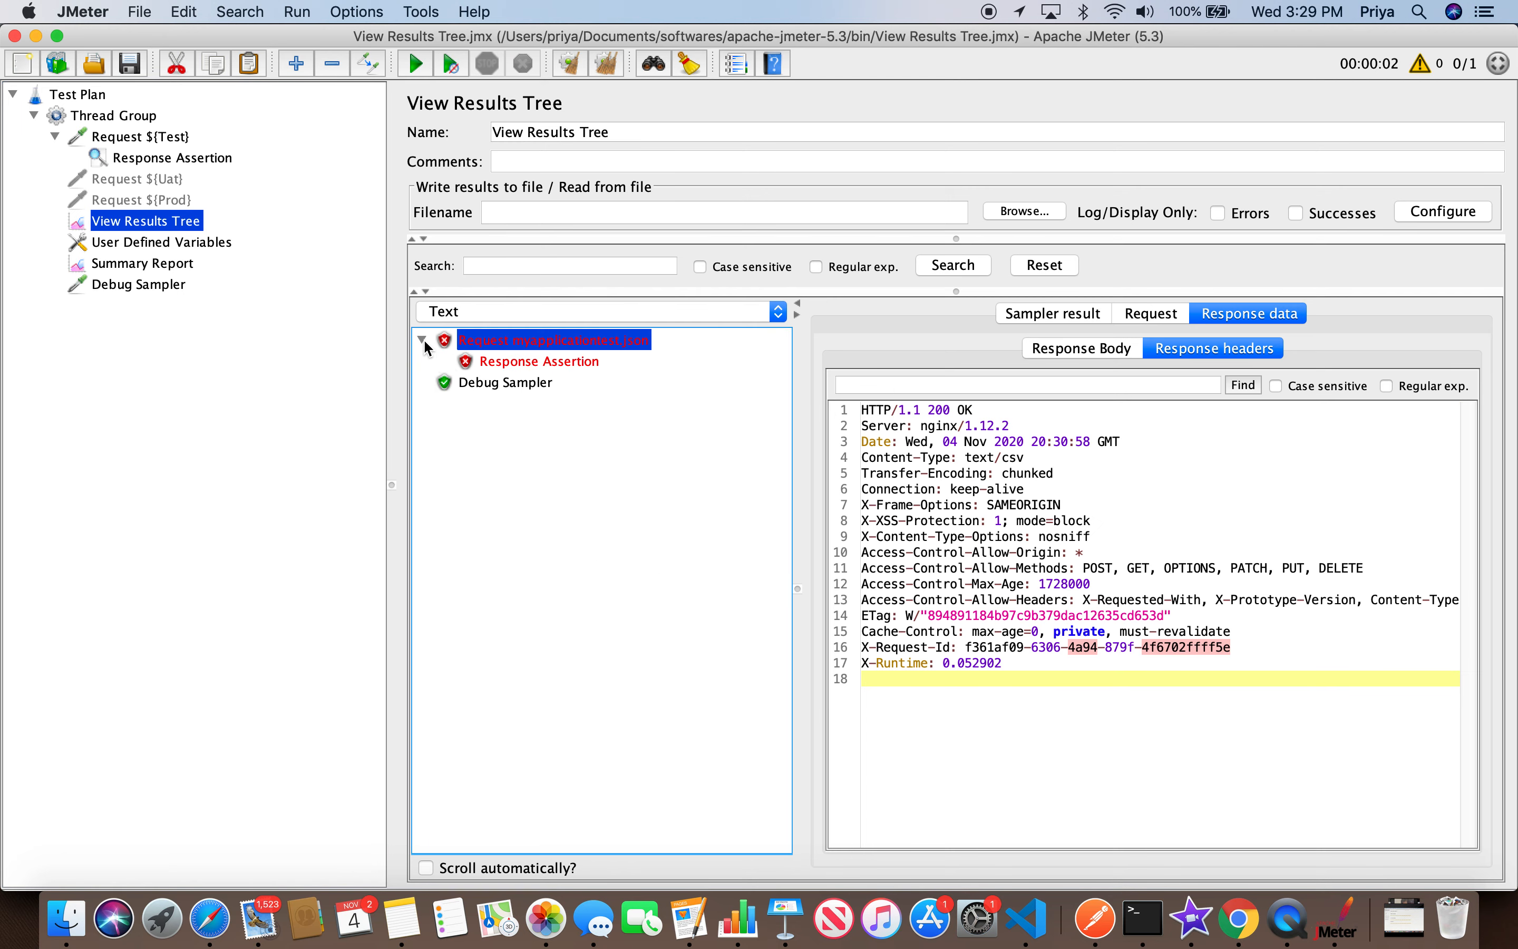
pyautogui.click(525, 371)
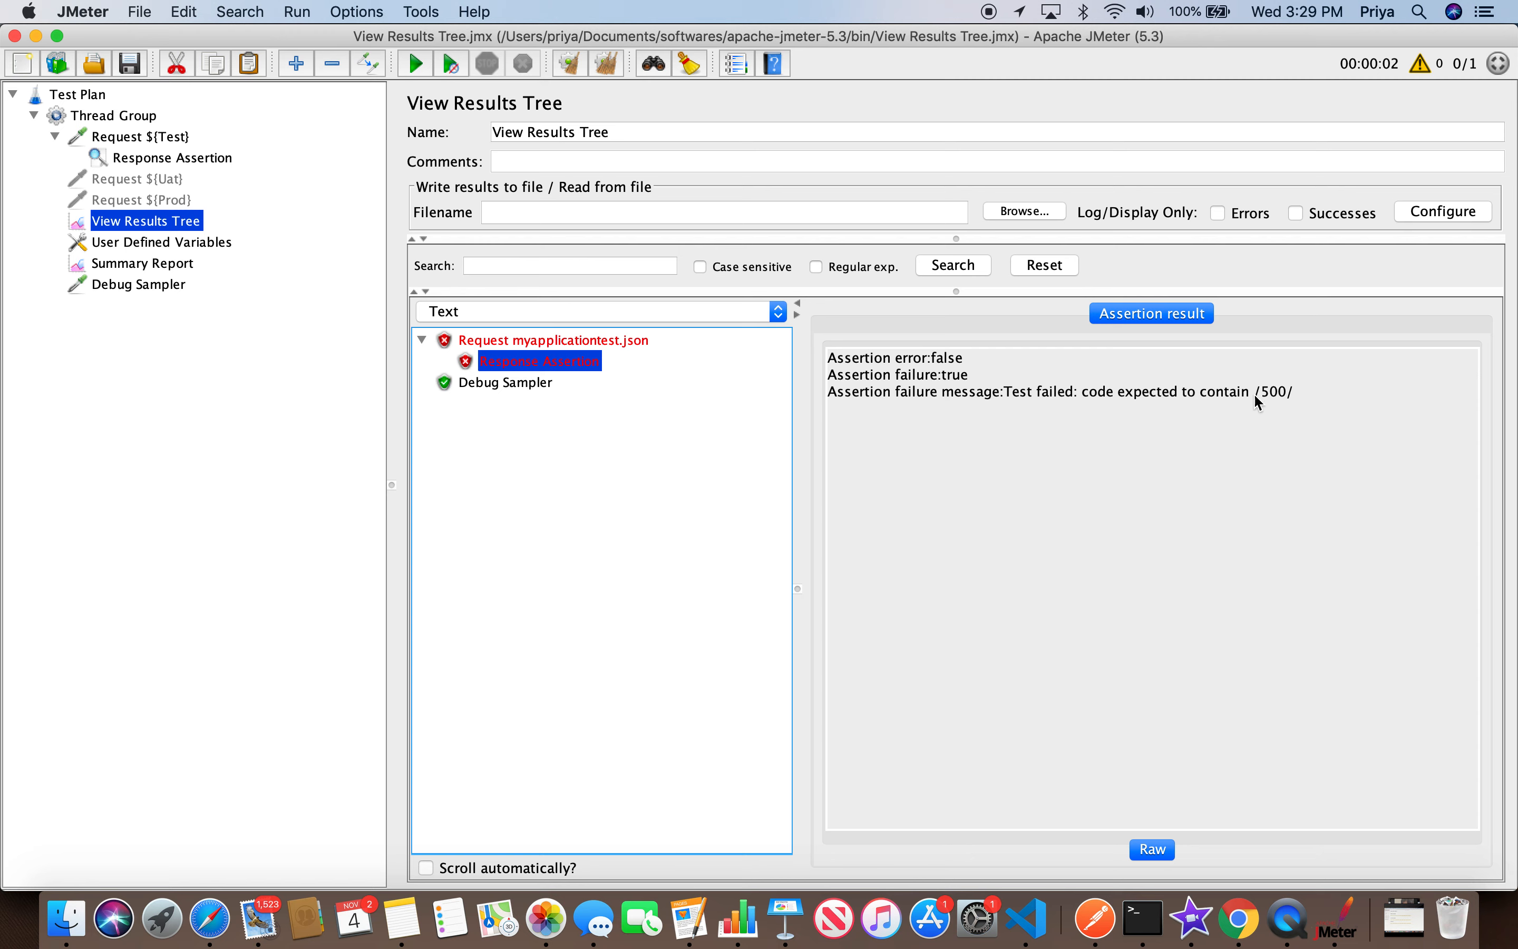
pyautogui.moveTo(1255, 393); pyautogui.dragTo(1288, 392)
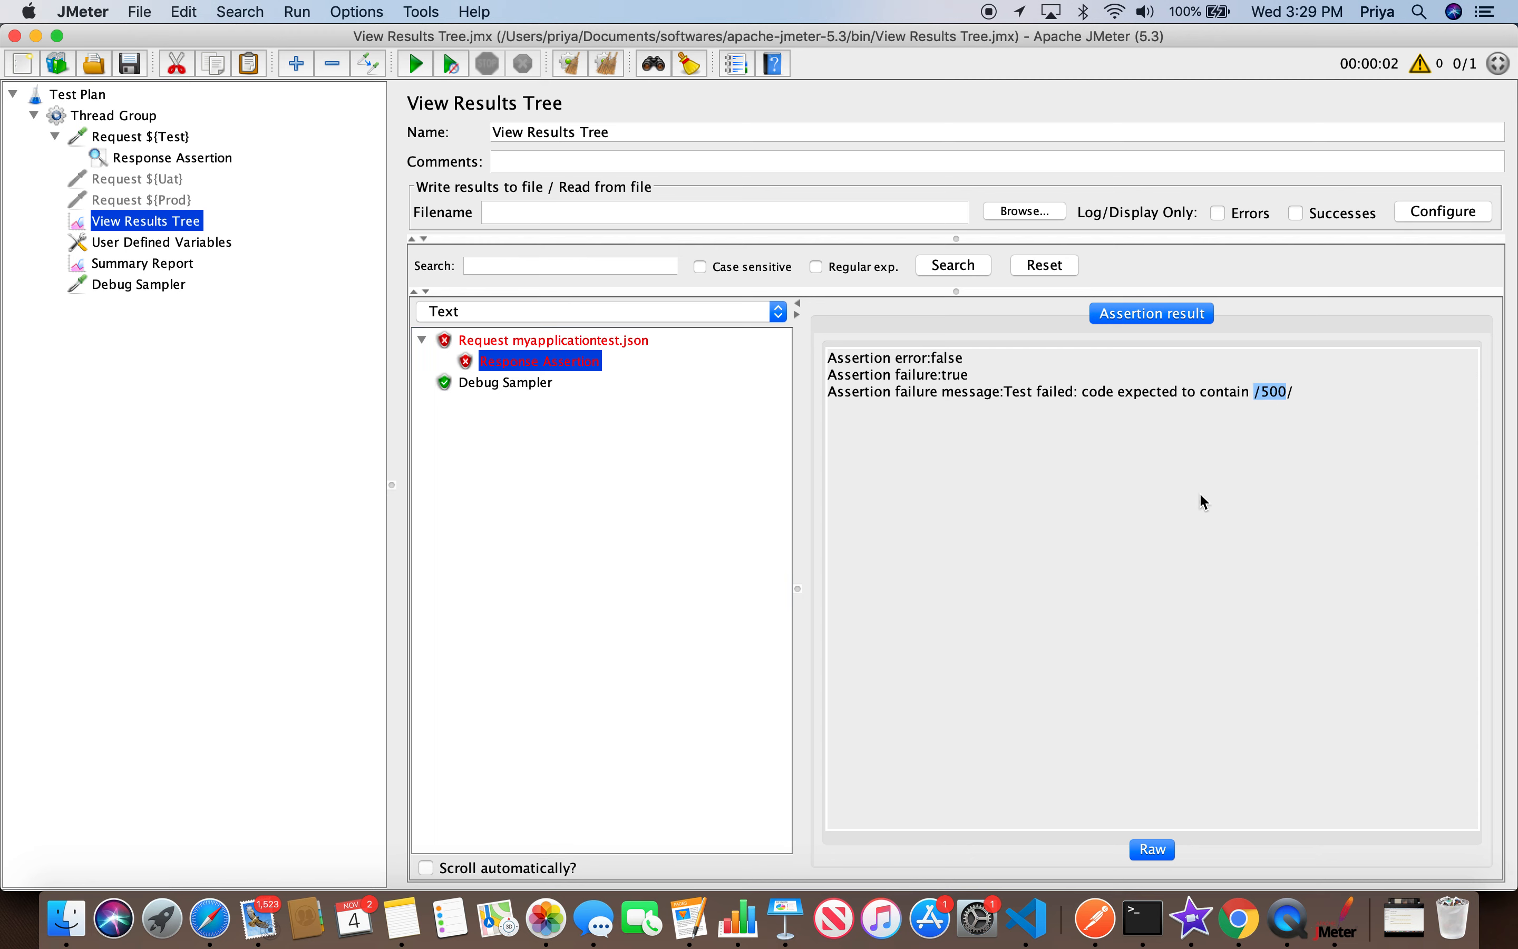
# Set the Response Assertion's pattern to test back to 200
pyautogui.click(542, 339)
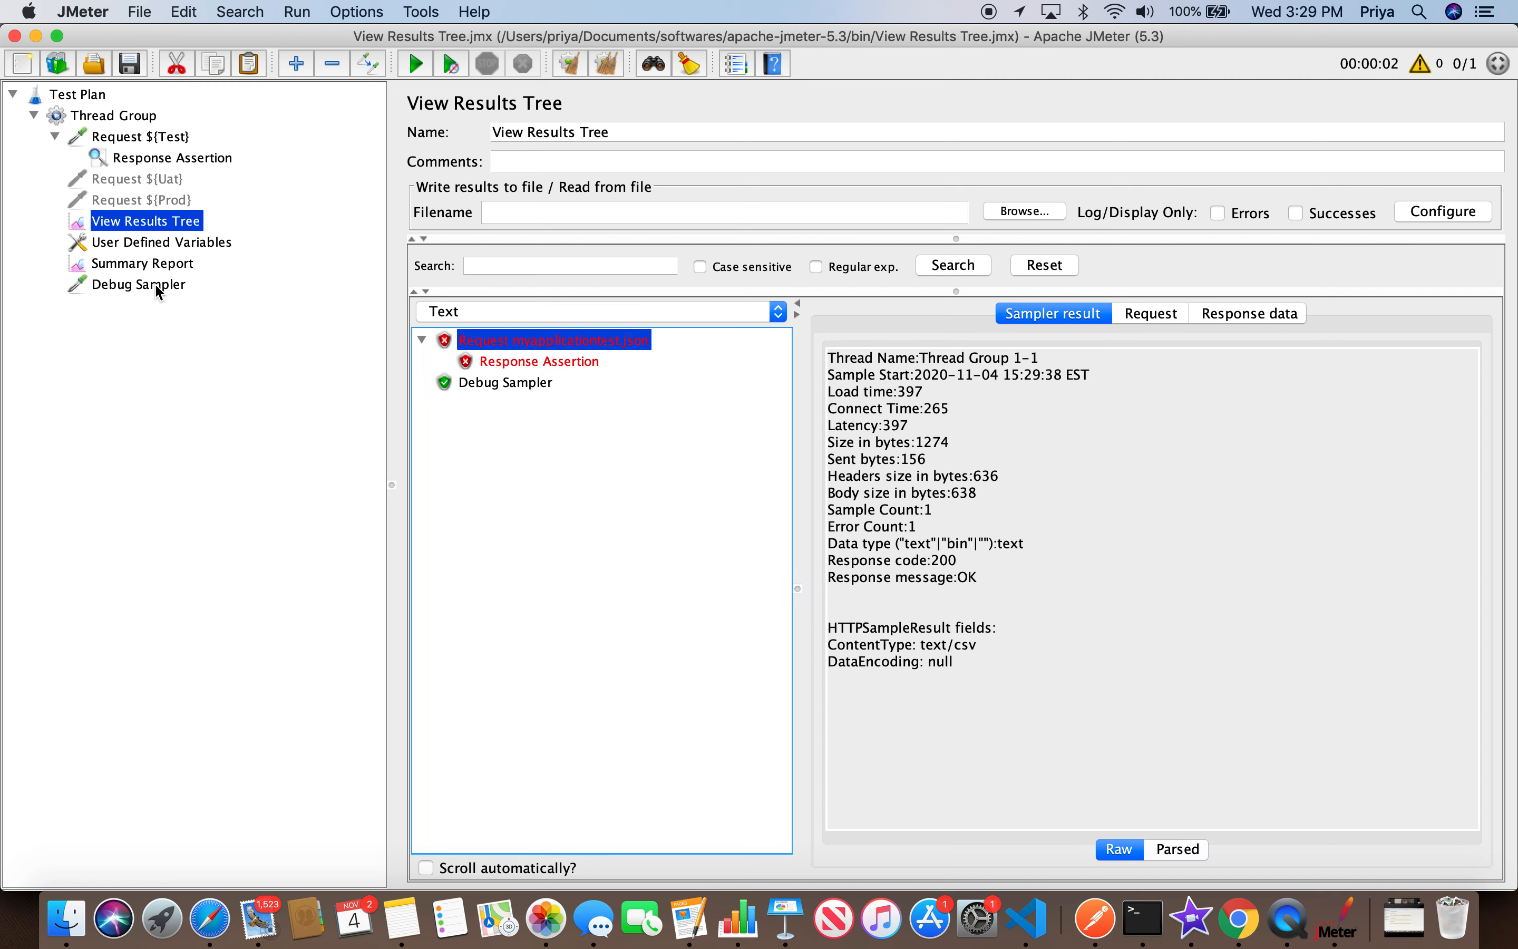
pyautogui.click(149, 157)
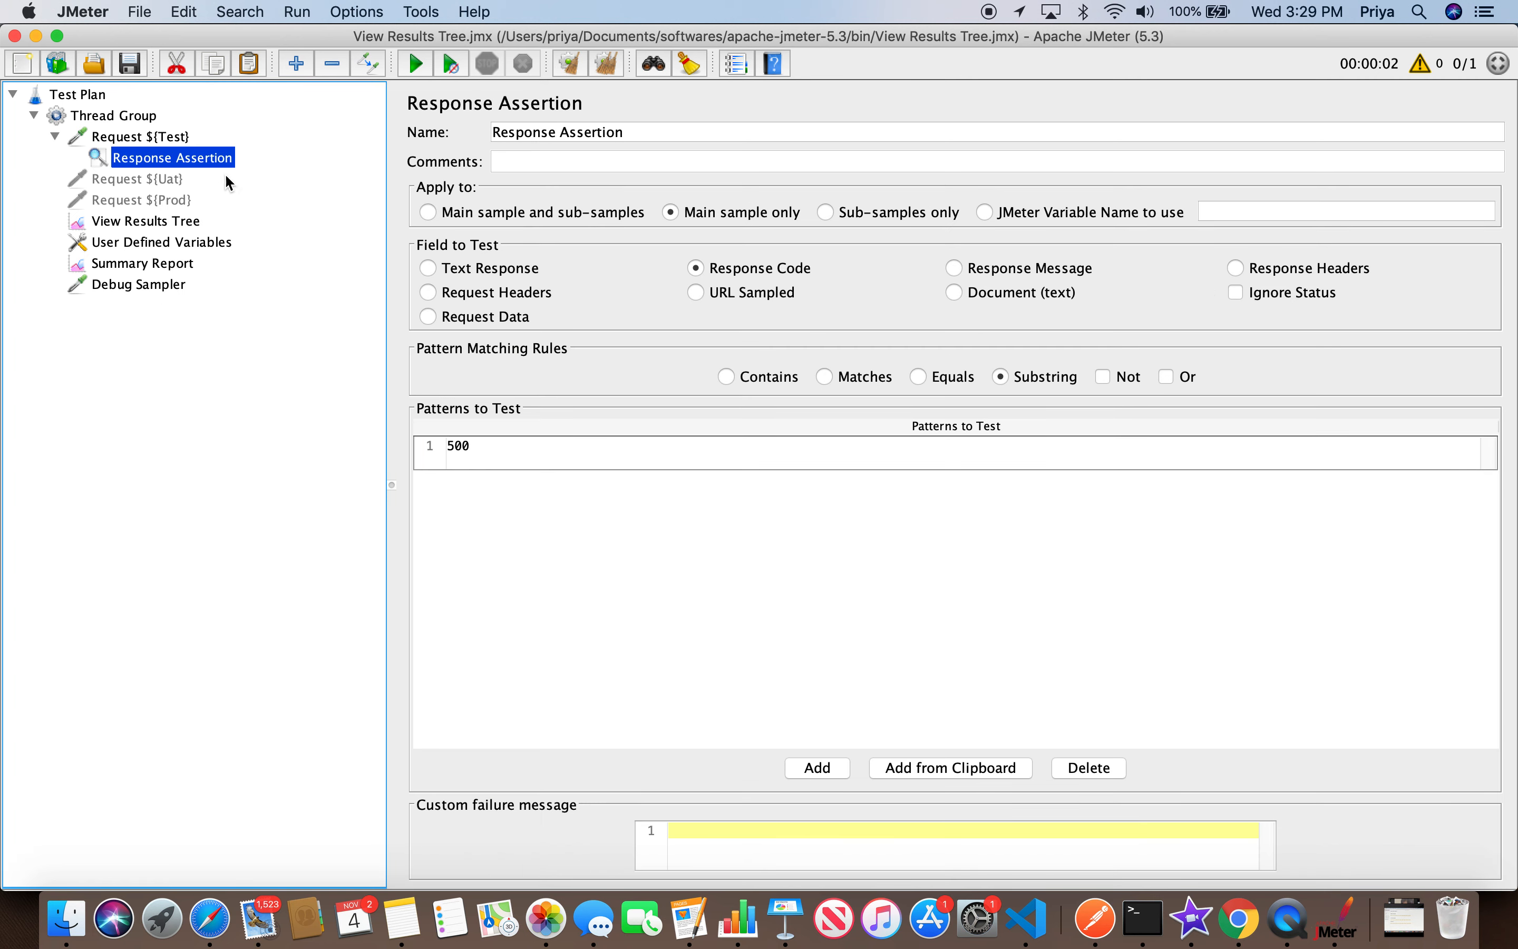
pyautogui.doubleClick(468, 446)
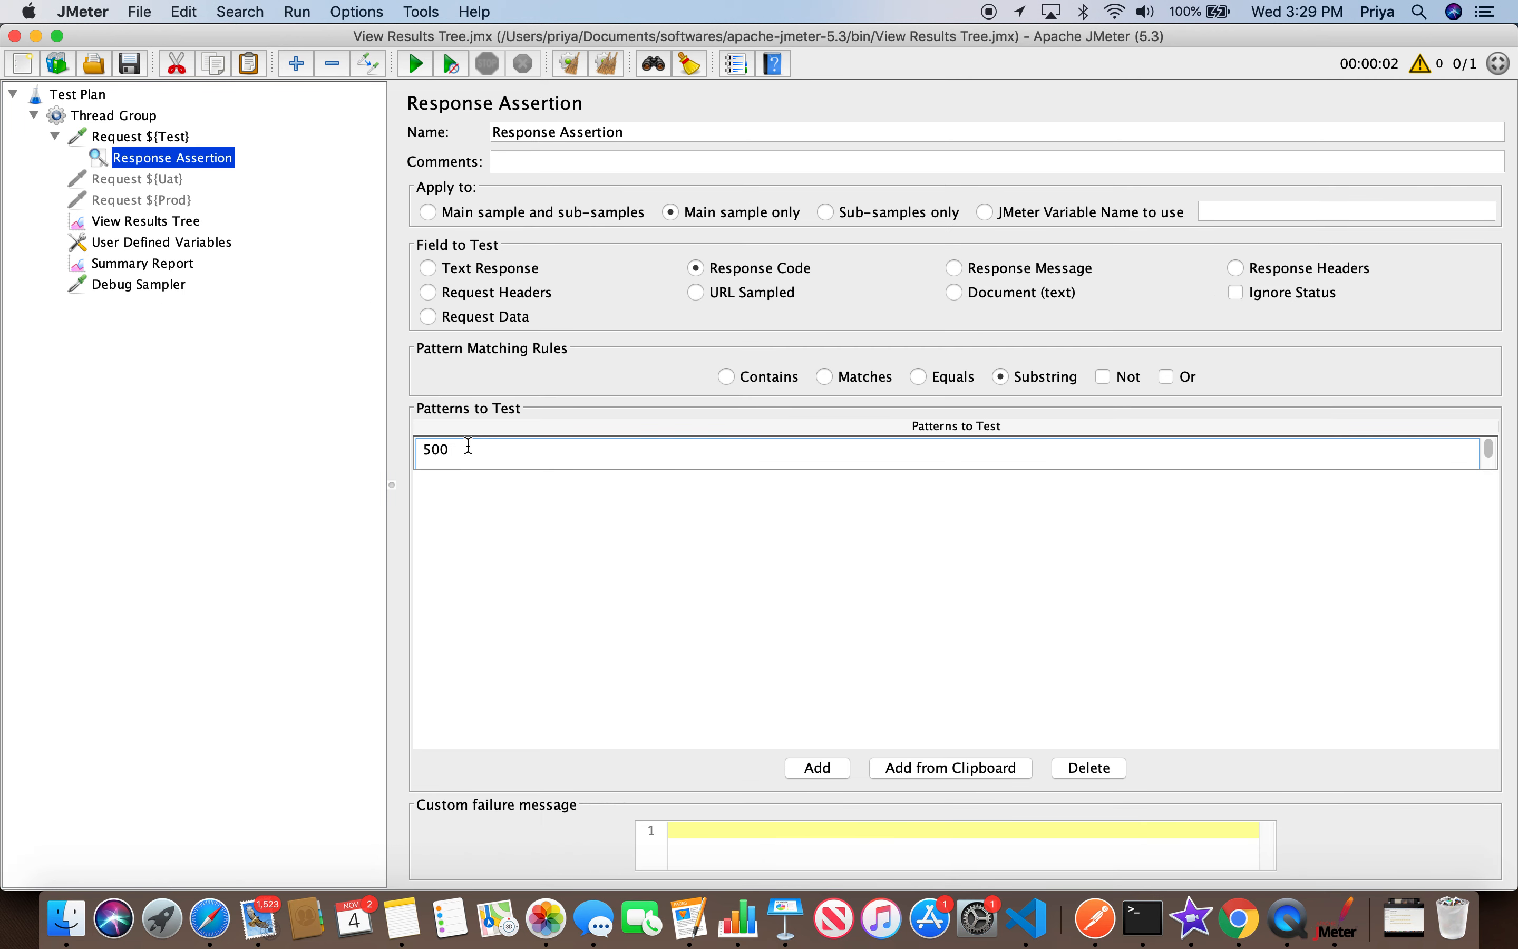
pyautogui.press('BackSpace')
pyautogui.press('BackSpace')
pyautogui.press('BackSpace')
pyautogui.write('200')
pyautogui.click(141, 158)
# Add a second Response Assertion to Request ${Test} and set its field to test to Response Message
pyautogui.click(142, 138)
pyautogui.rightClick(142, 138)
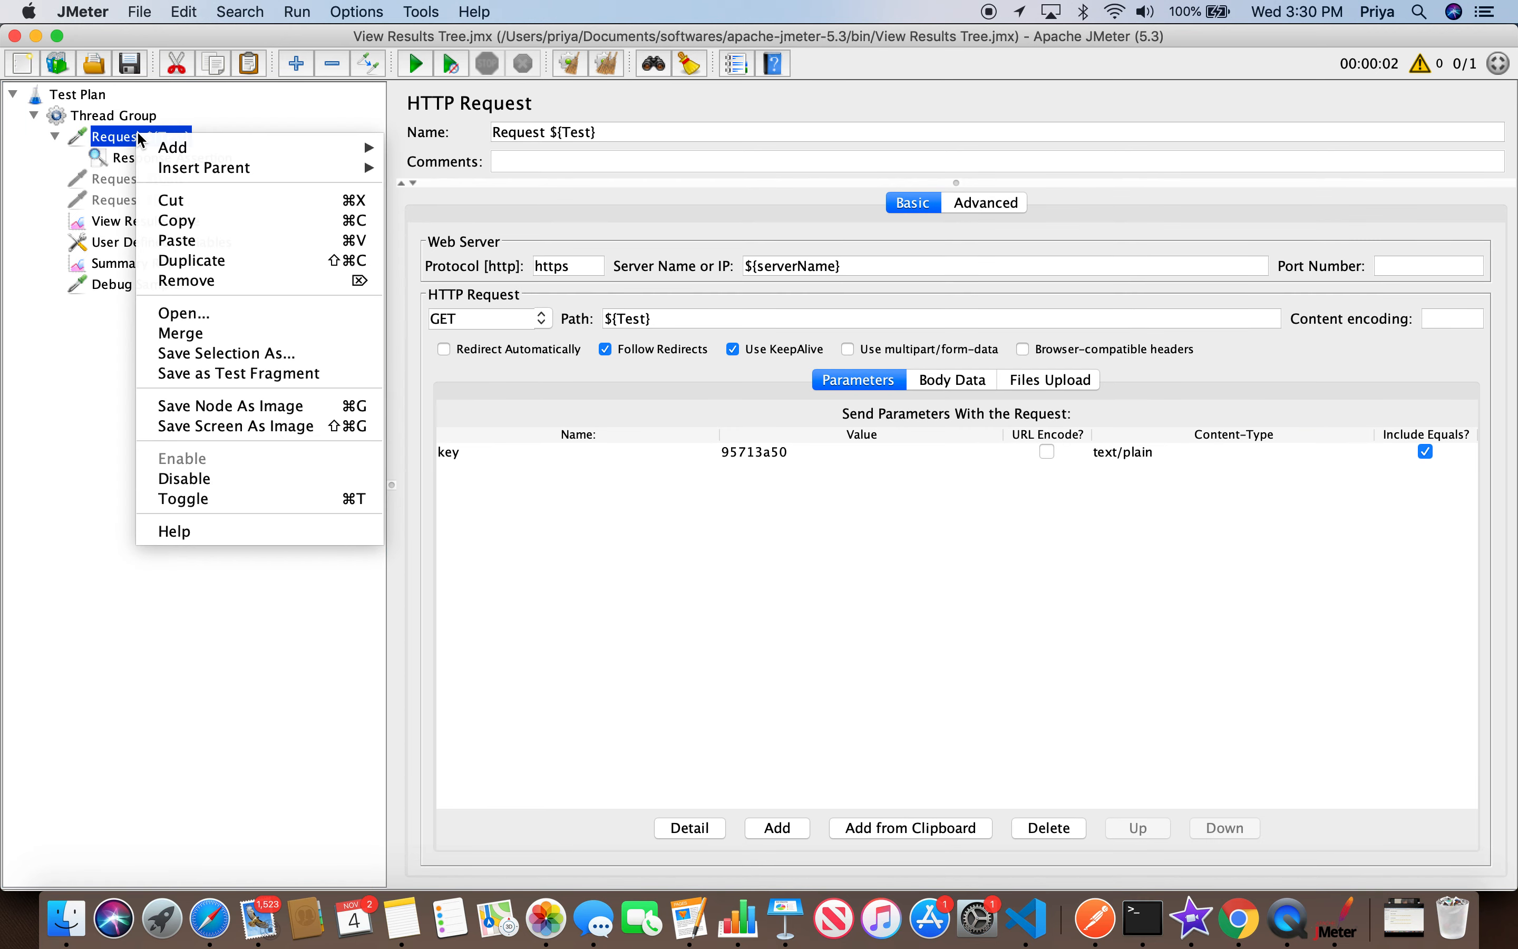
pyautogui.moveTo(351, 148)
pyautogui.moveTo(463, 149)
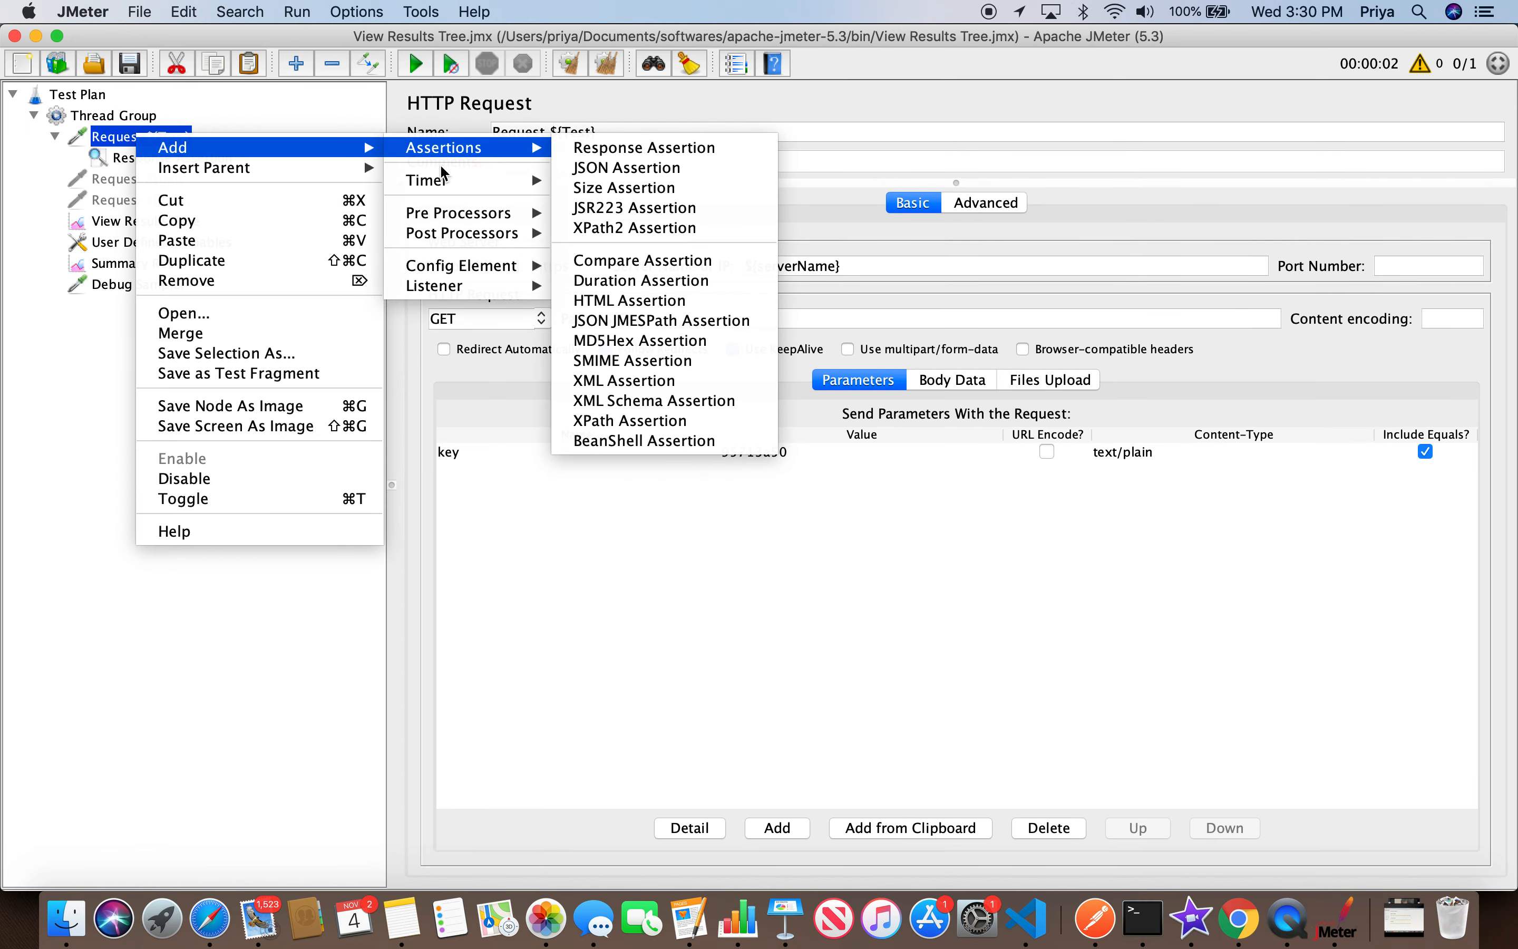
pyautogui.click(597, 151)
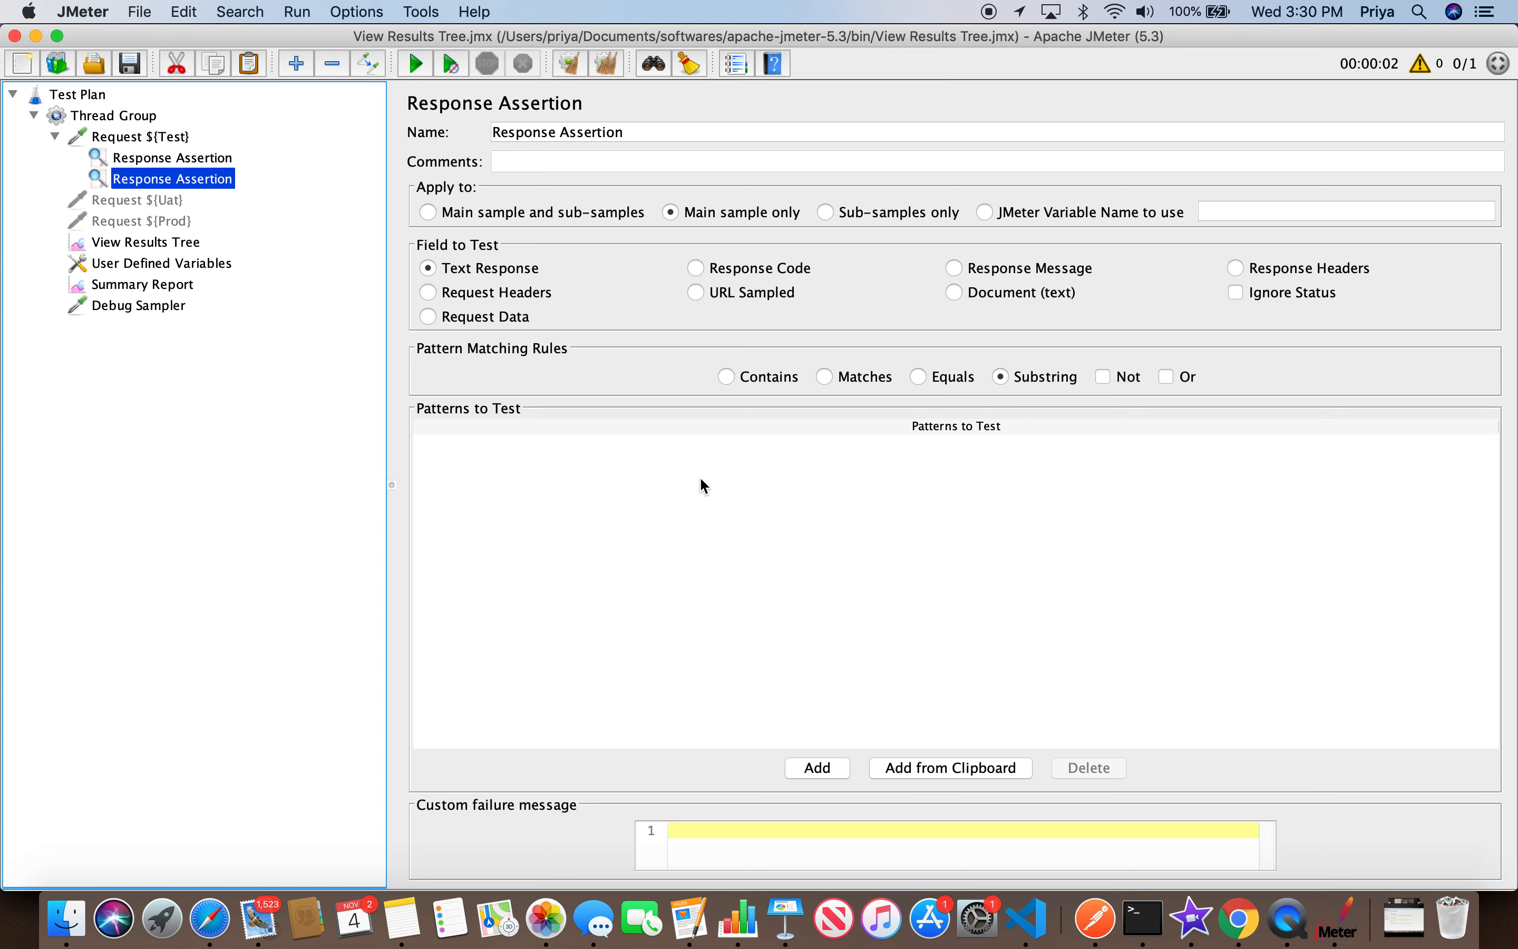
pyautogui.click(713, 270)
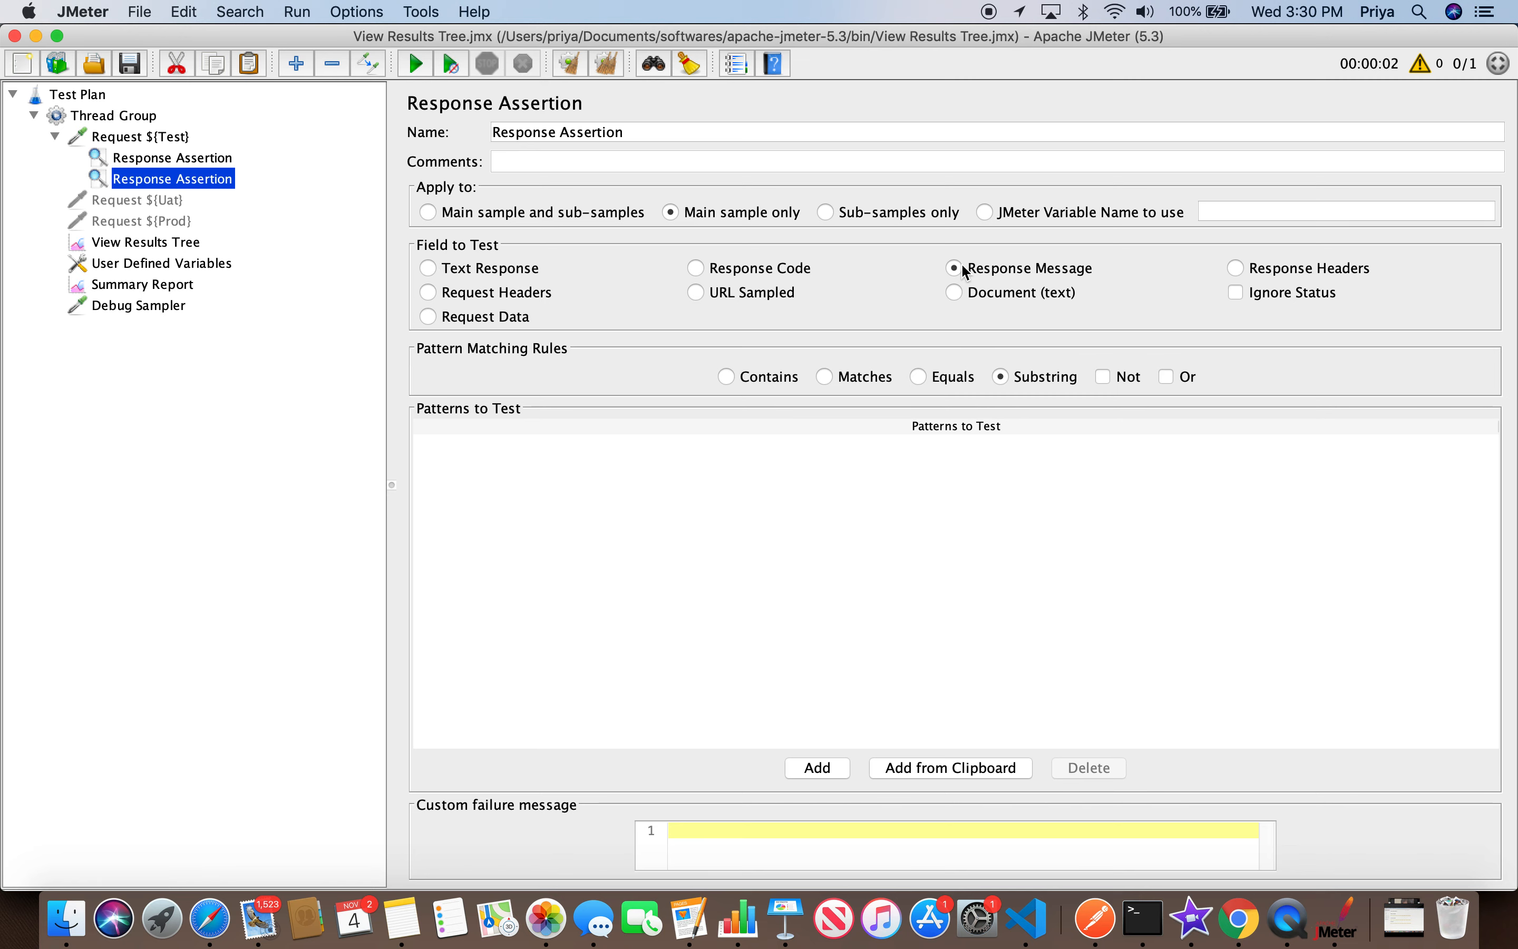
# Add the pattern OK to the patterns to test of the new Response Assertion
pyautogui.click(826, 762)
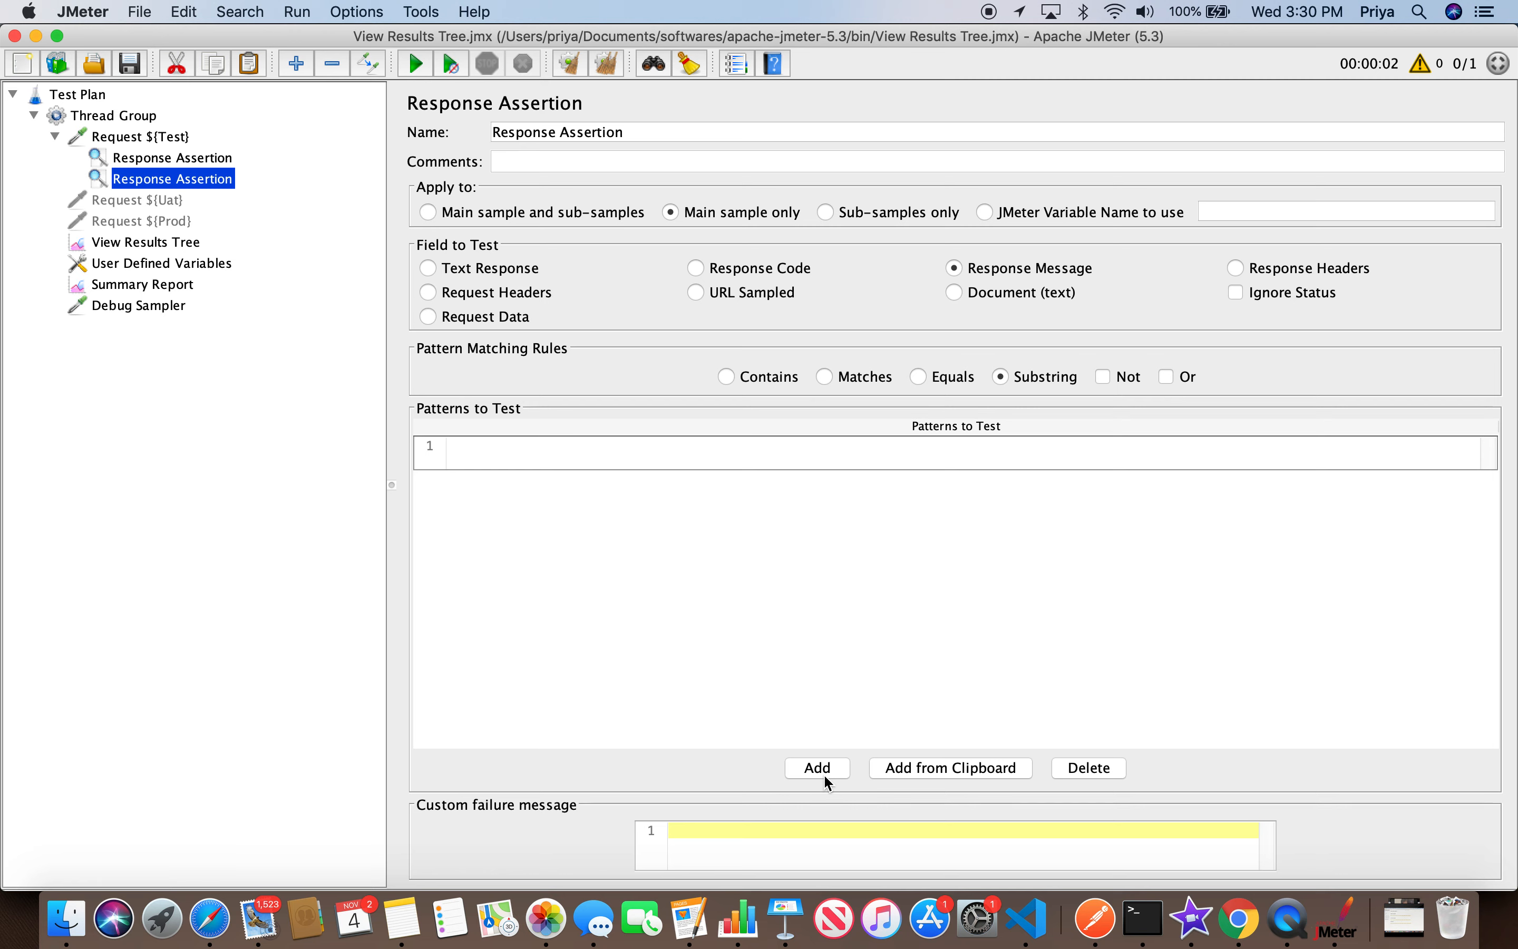
pyautogui.doubleClick(782, 454)
pyautogui.write('OK')
pyautogui.press('Return')
# Check the result of Request myapplicationtest.json in View Results Tree
pyautogui.click(168, 267)
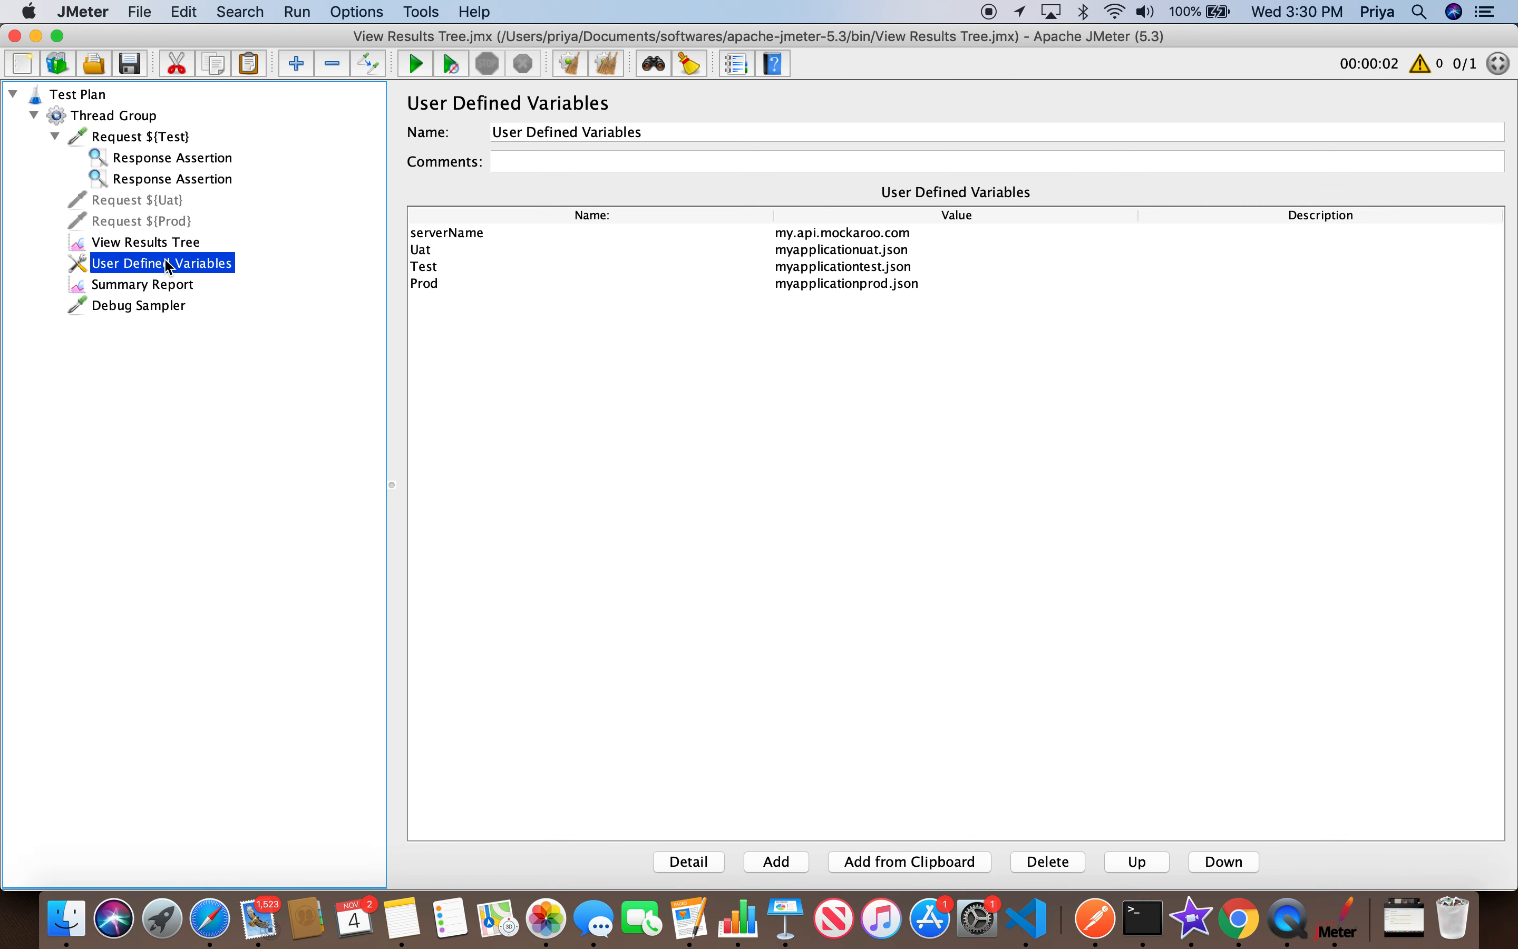
pyautogui.click(169, 243)
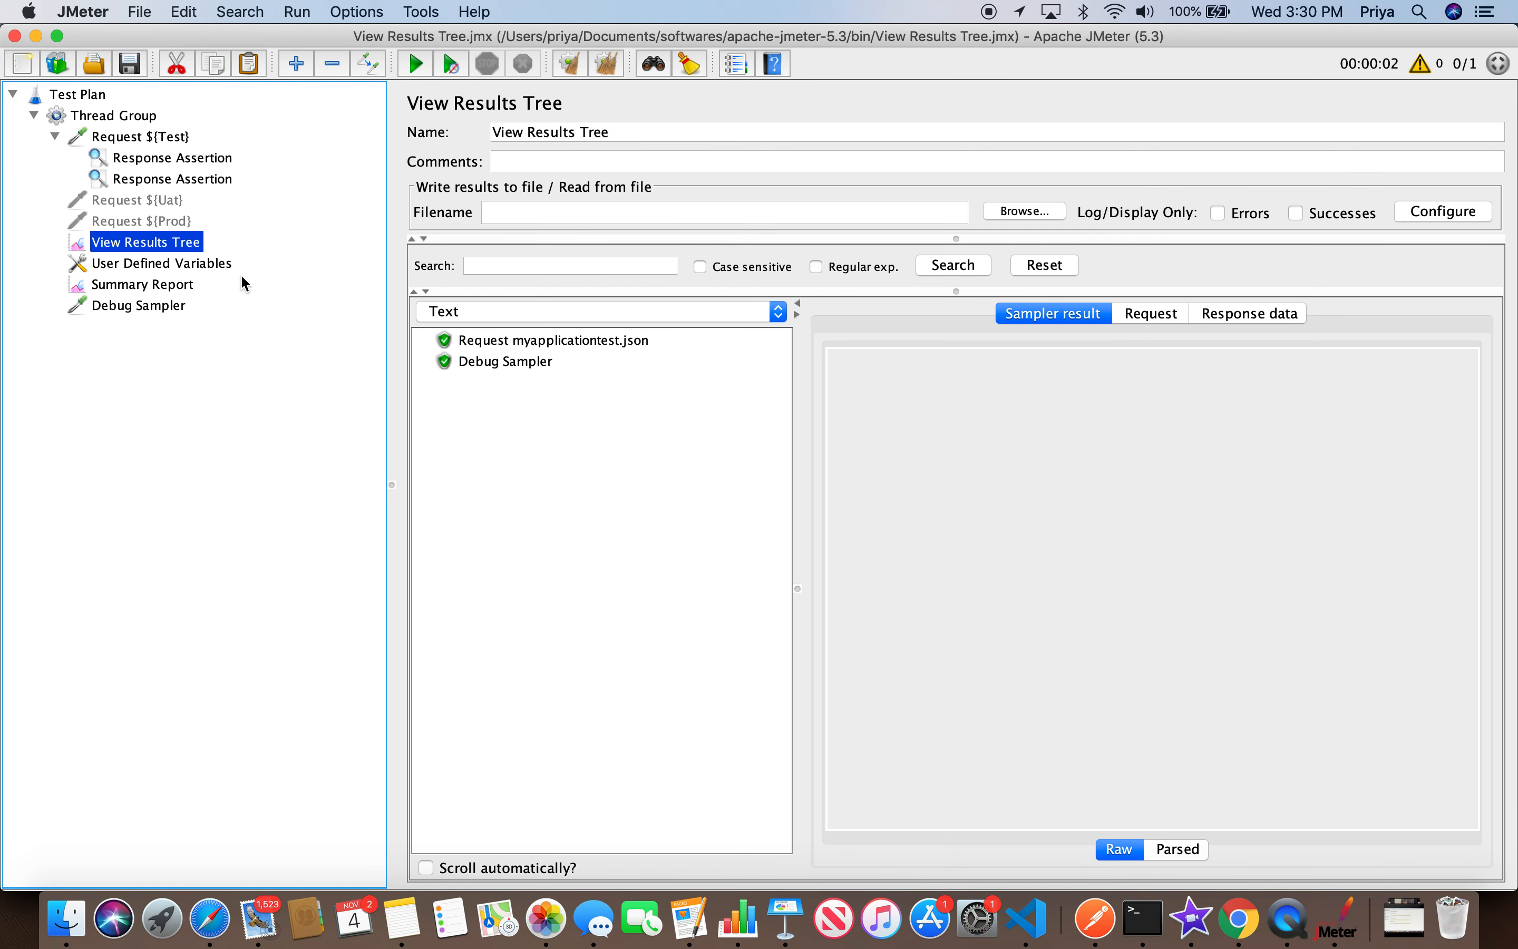
pyautogui.click(485, 342)
# Change the second Response Assertion's pattern to test to FORBIDDEN and clear all results
pyautogui.click(166, 181)
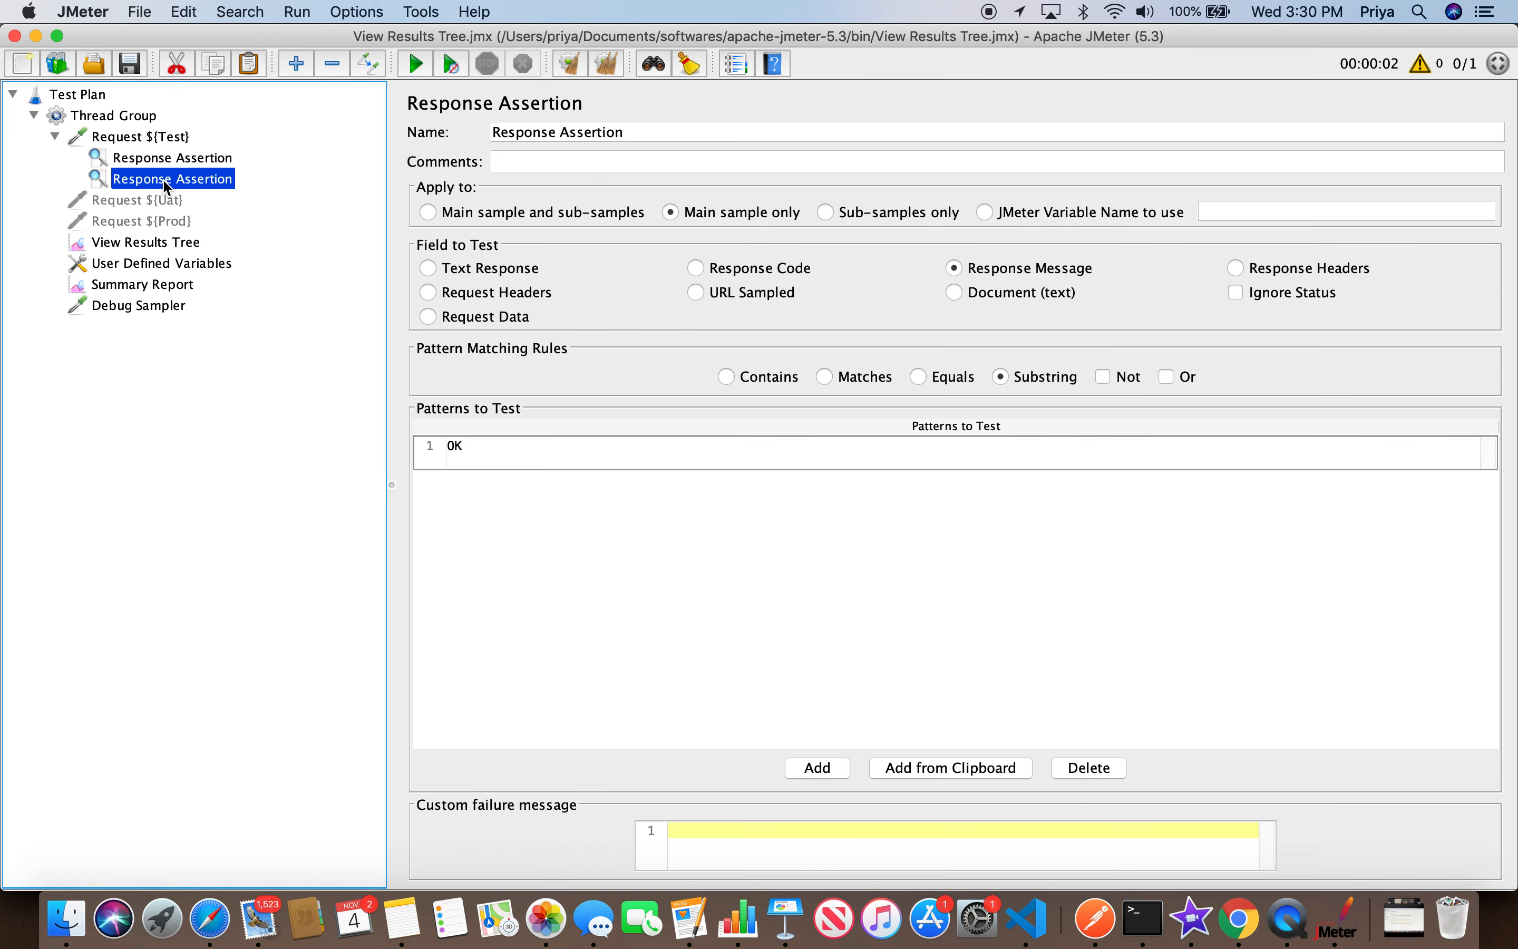
pyautogui.doubleClick(494, 452)
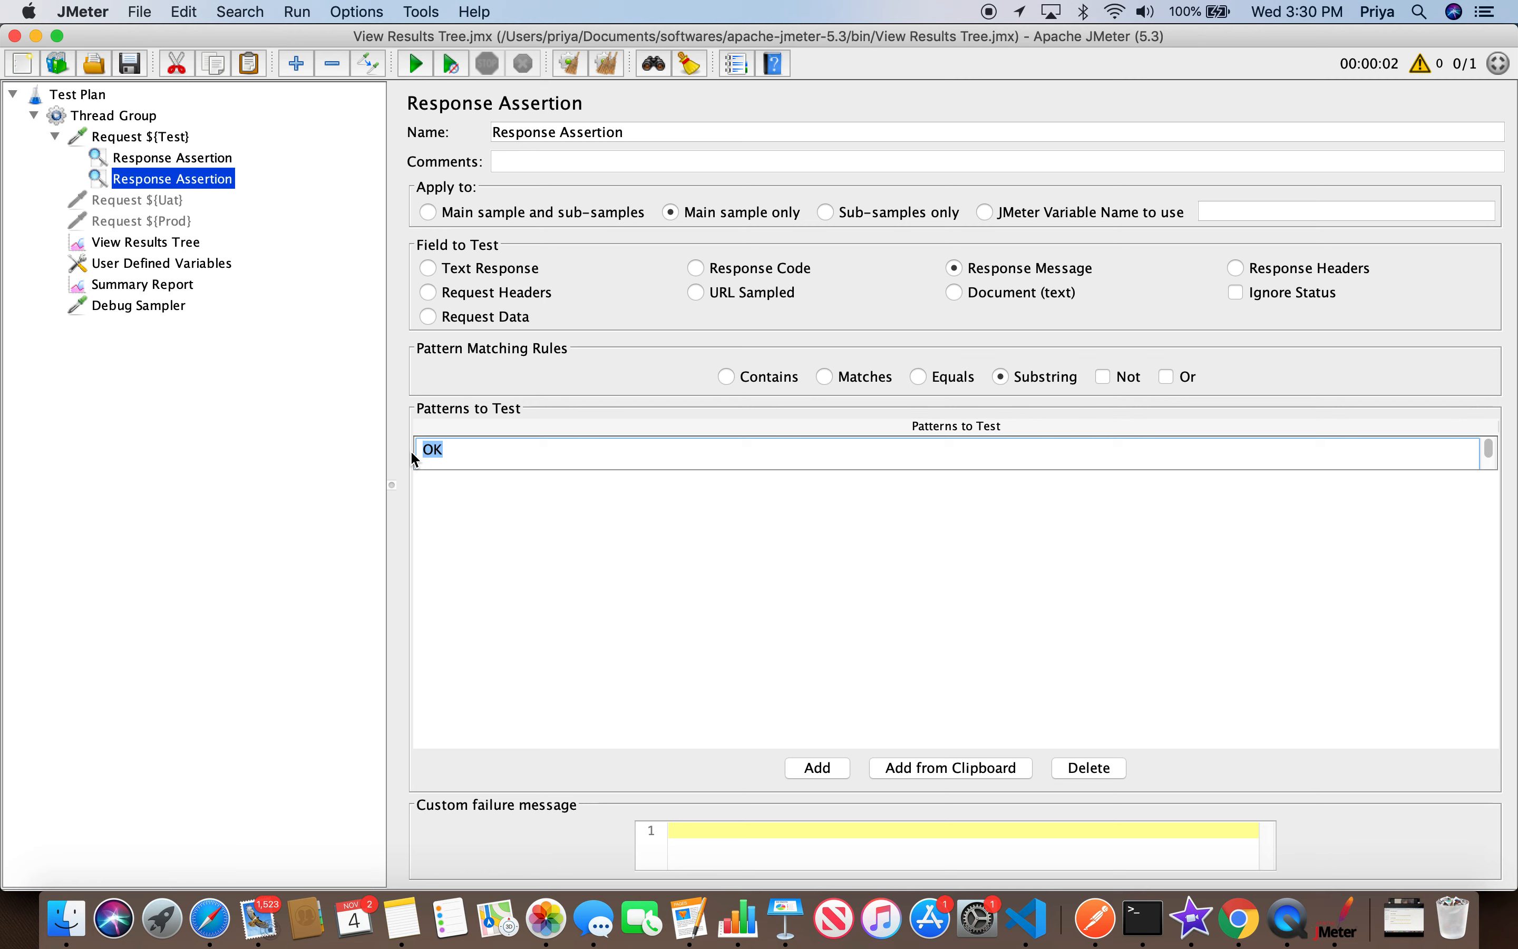
pyautogui.write('FORBIDDEN')
pyautogui.click(616, 68)
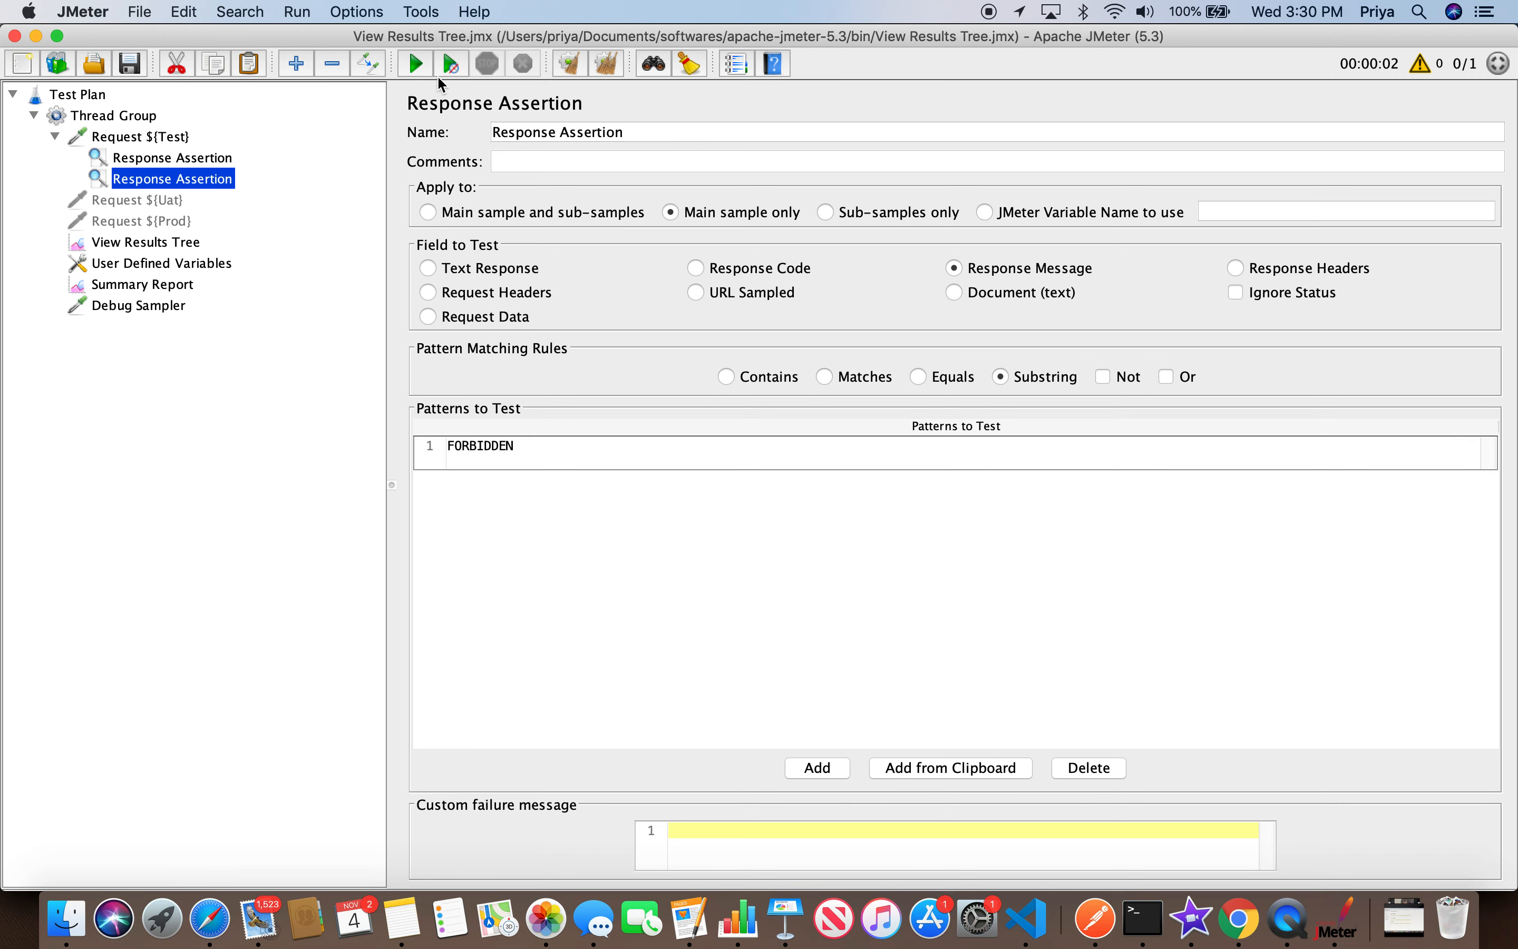
# Run the test plan and examine the response message assertion's failure message under Request myapplicationtest.json
pyautogui.click(416, 65)
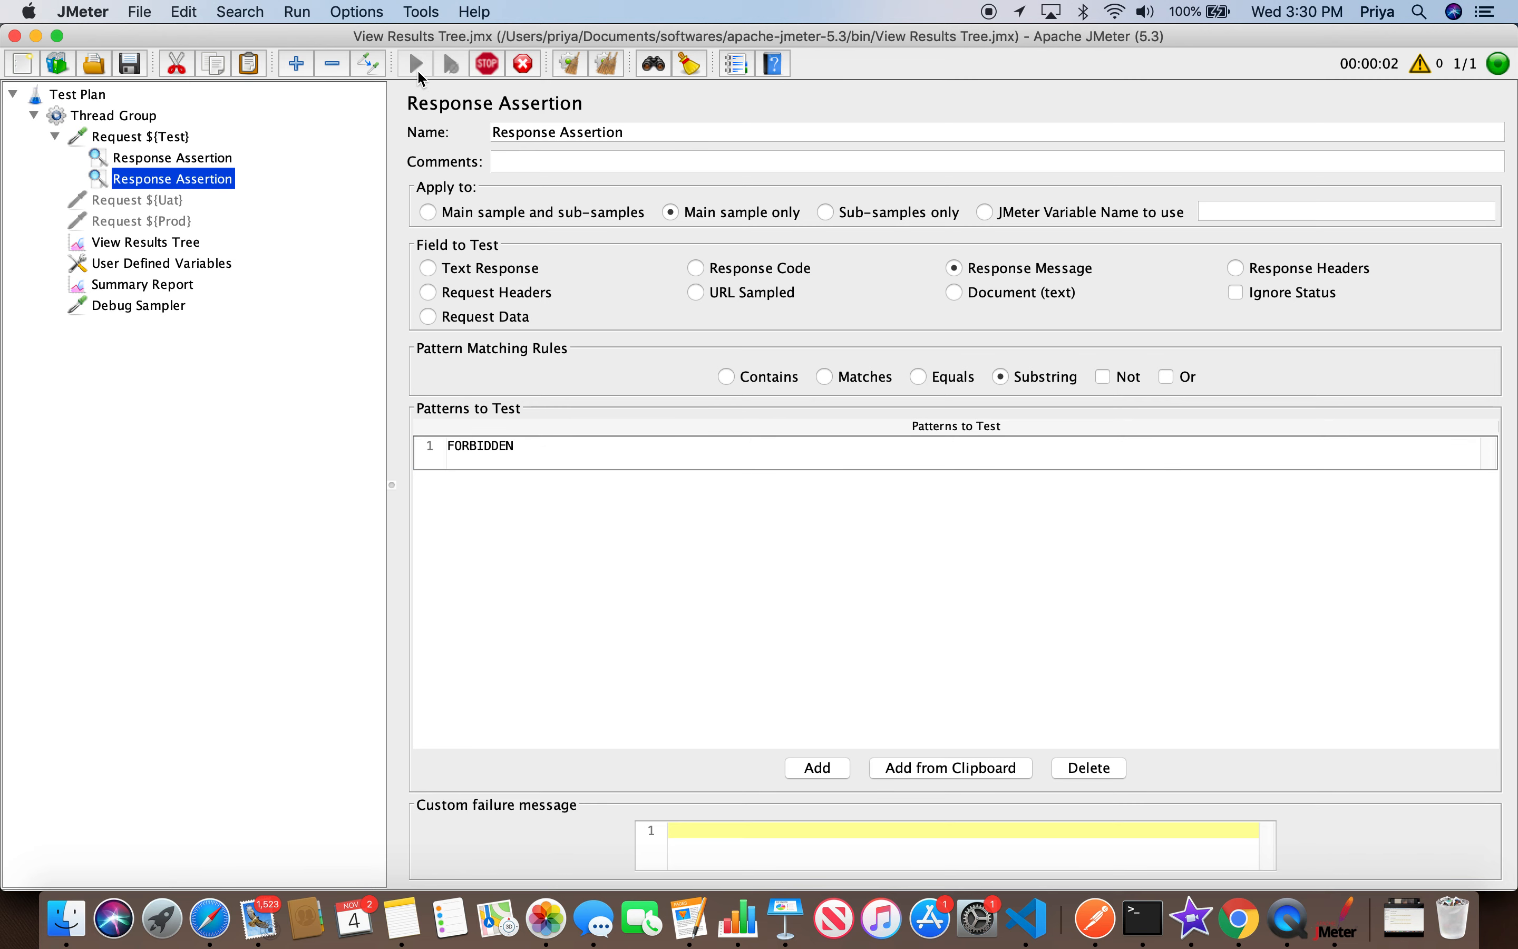
pyautogui.click(152, 245)
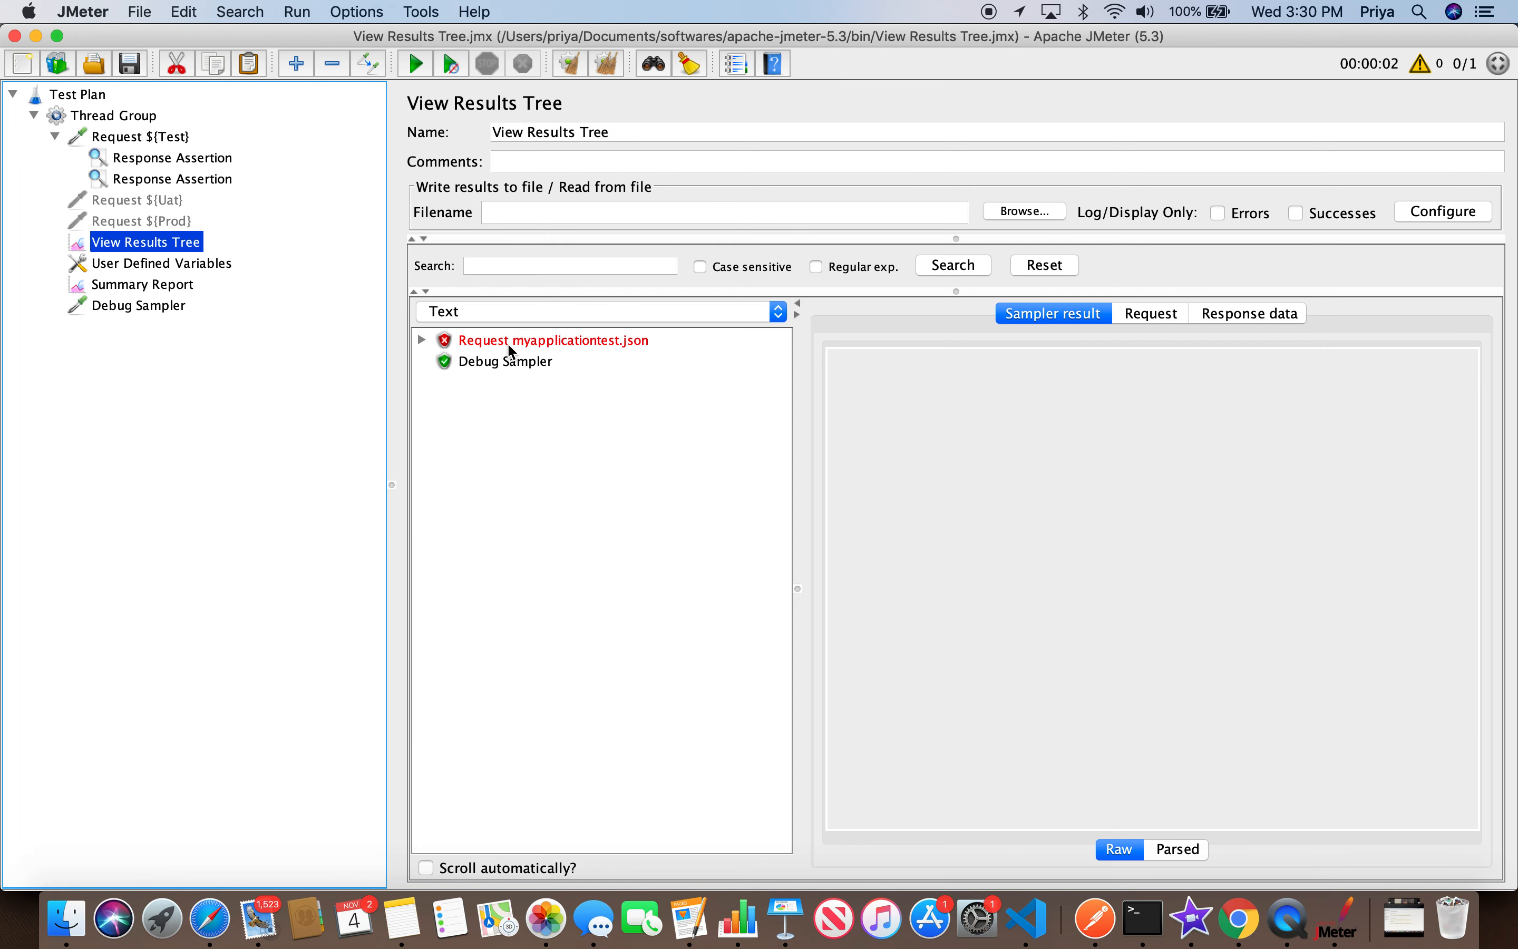
pyautogui.click(508, 347)
pyautogui.click(422, 340)
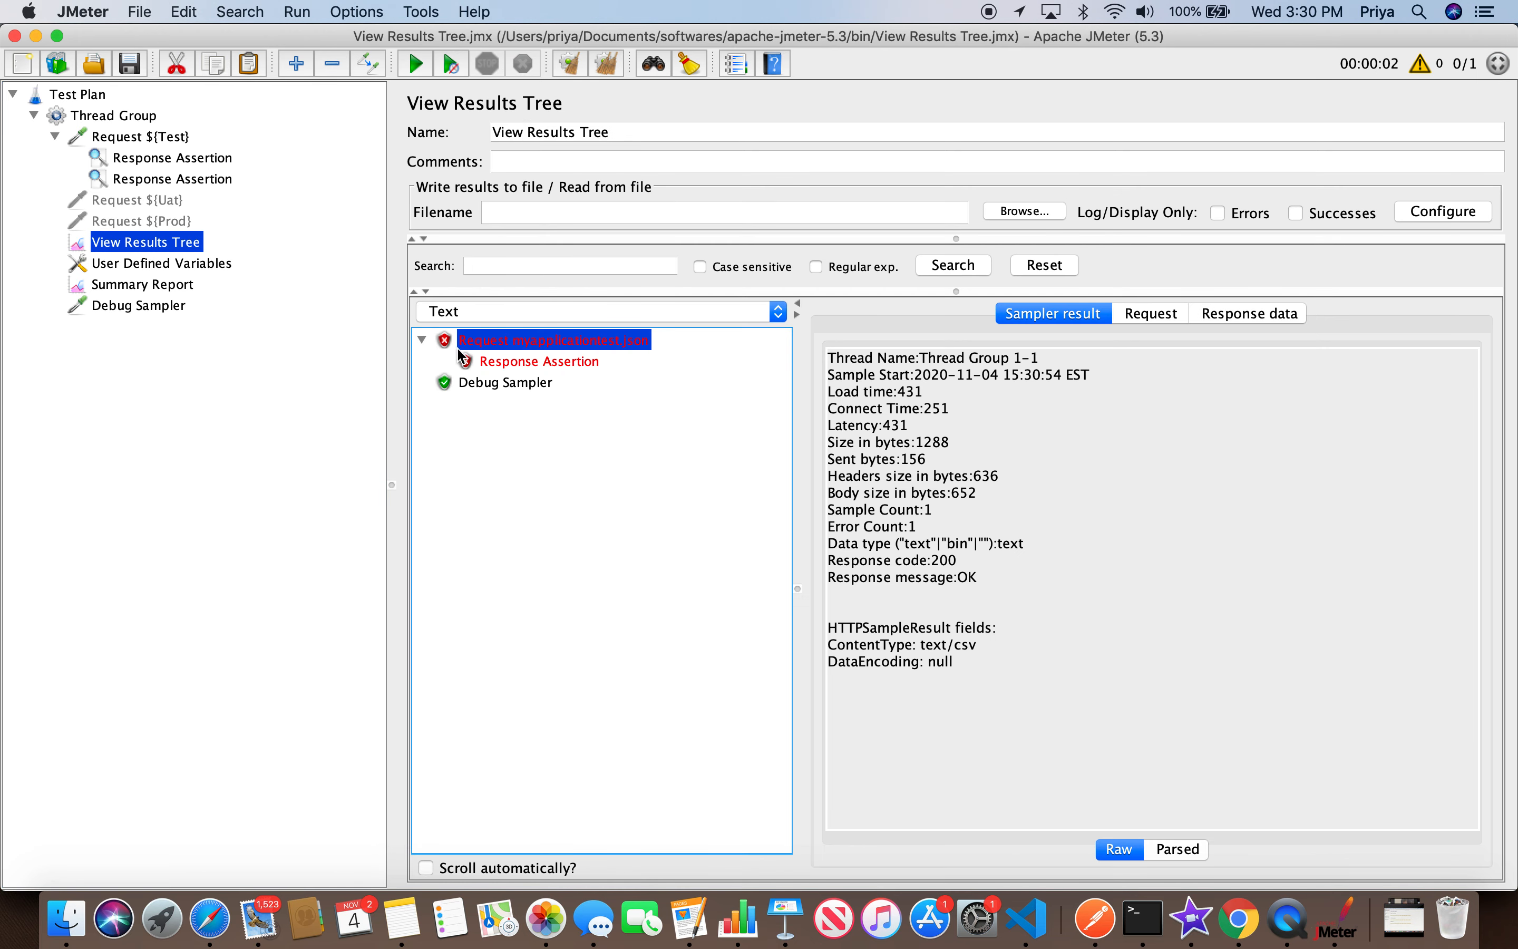
pyautogui.click(519, 363)
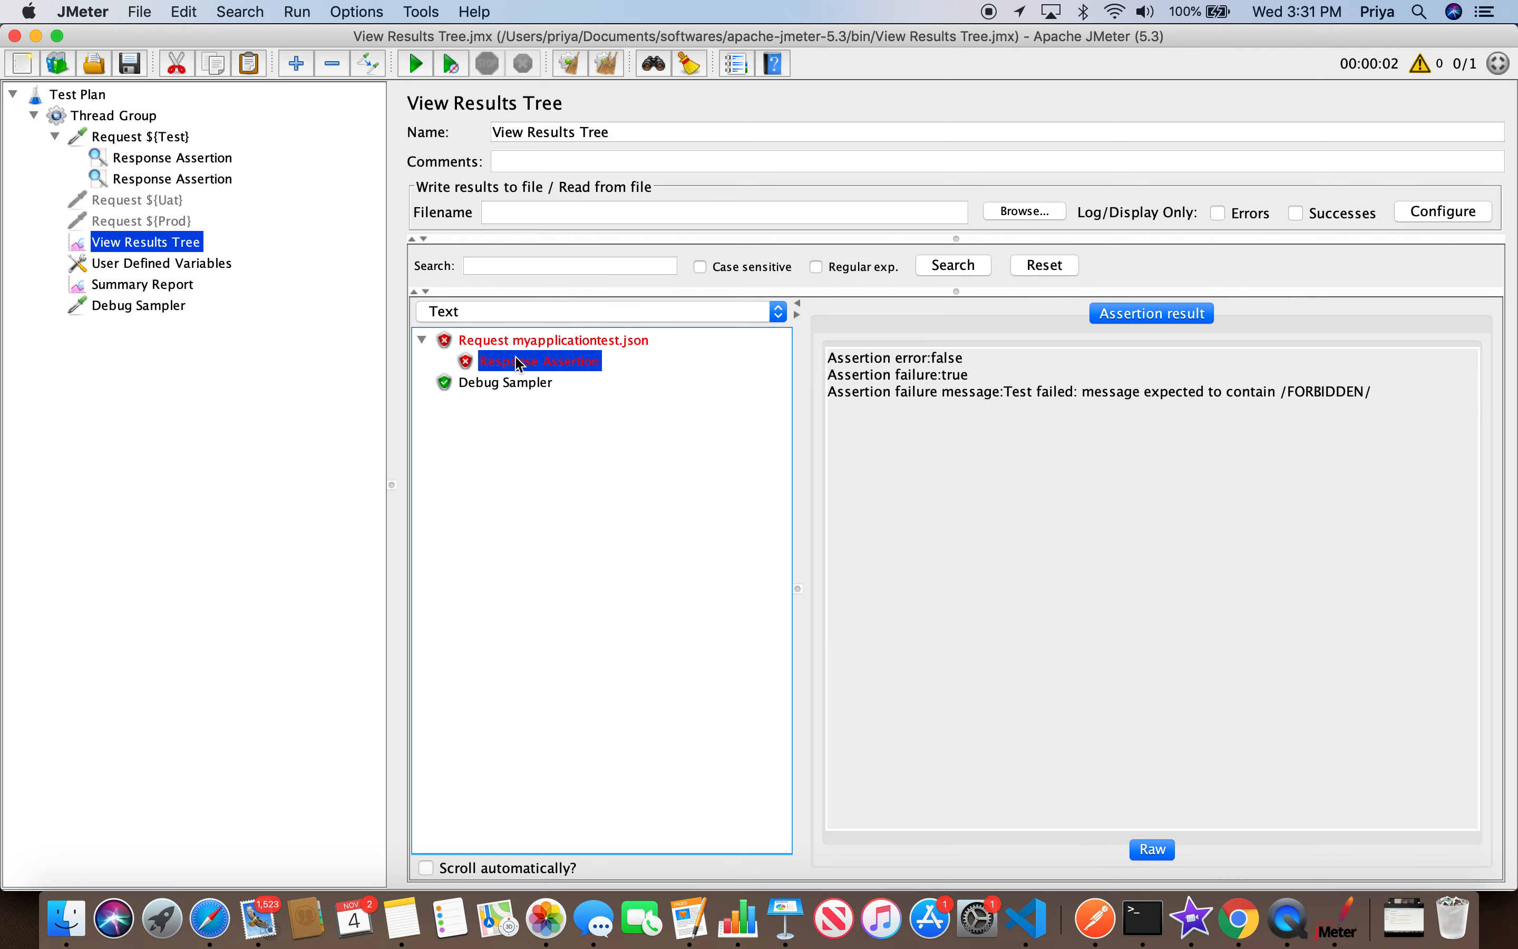
pyautogui.doubleClick(1296, 399)
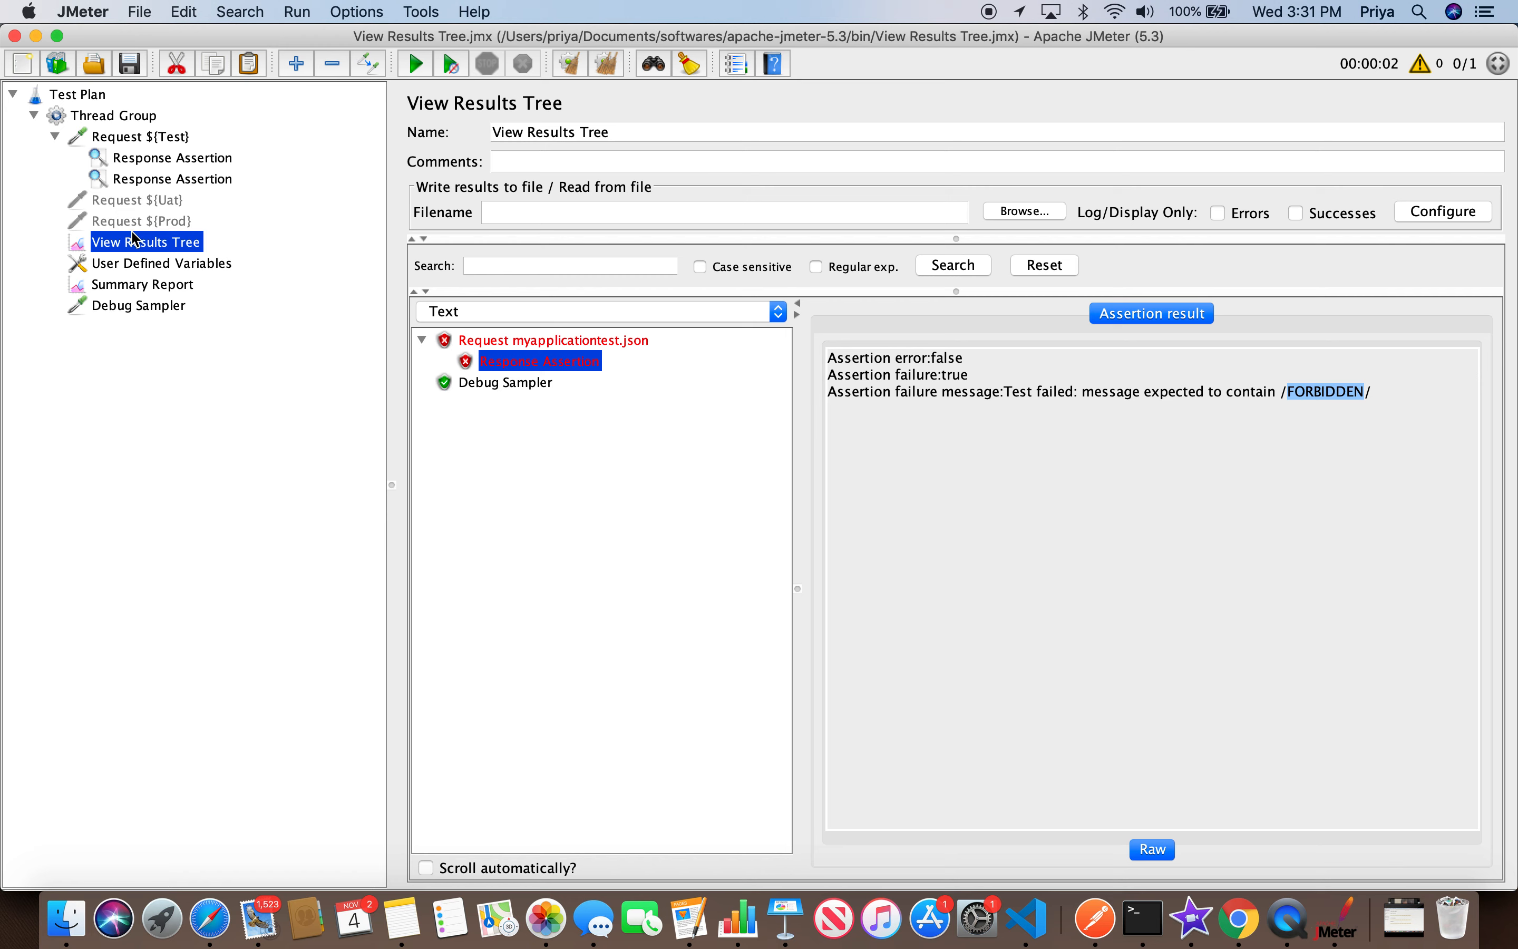
# Set the second Response Assertion's pattern to test back to OK
pyautogui.click(179, 178)
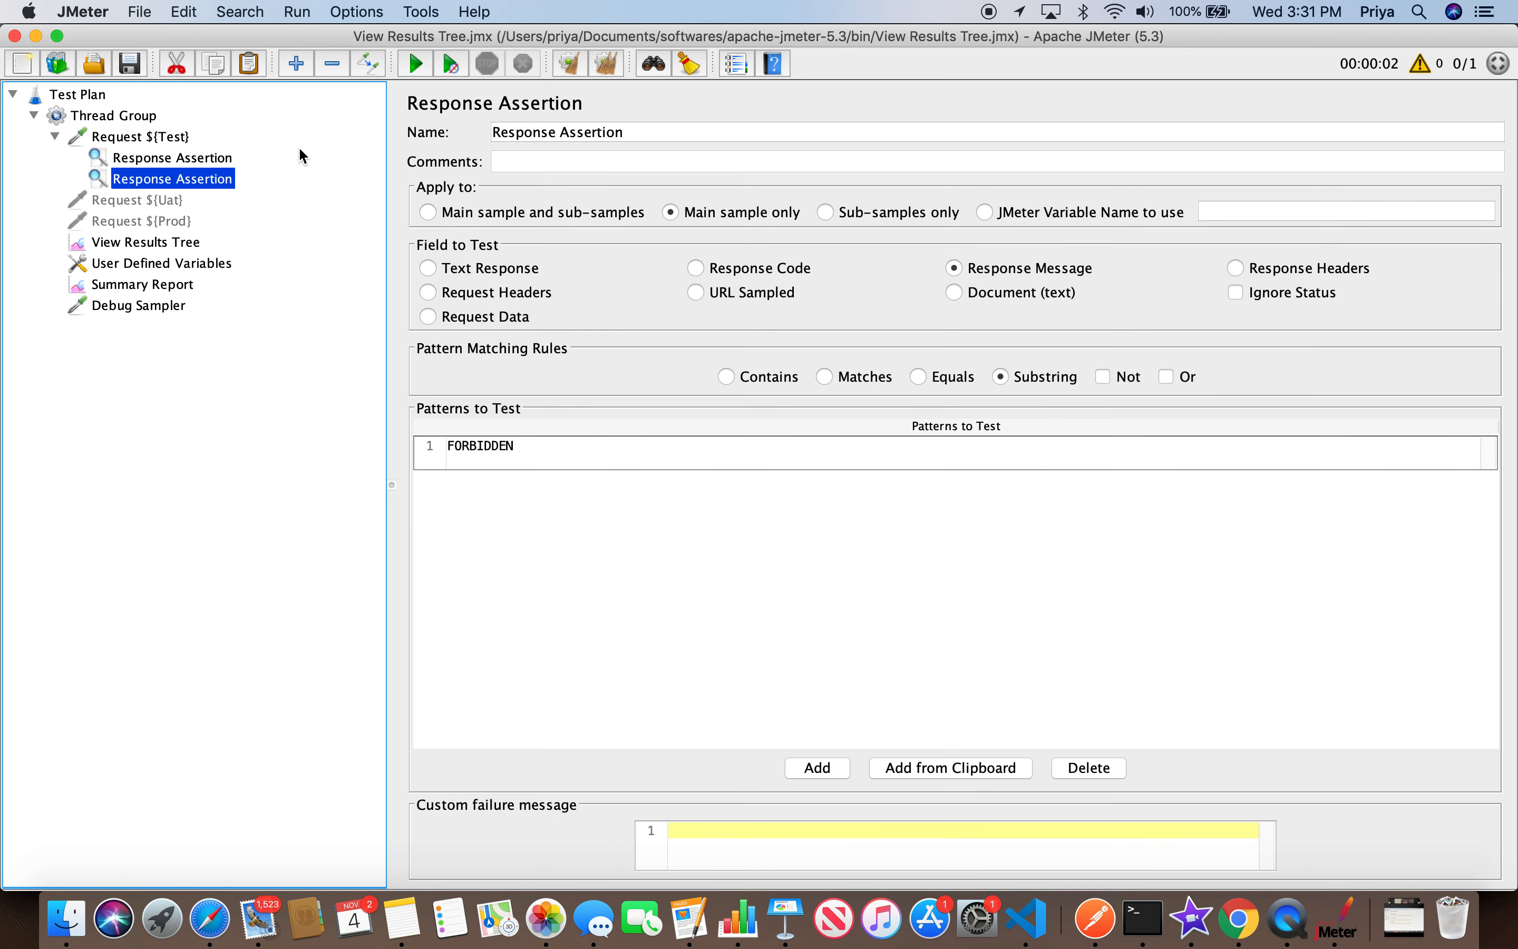
pyautogui.doubleClick(461, 445)
pyautogui.moveTo(518, 447); pyautogui.dragTo(389, 454)
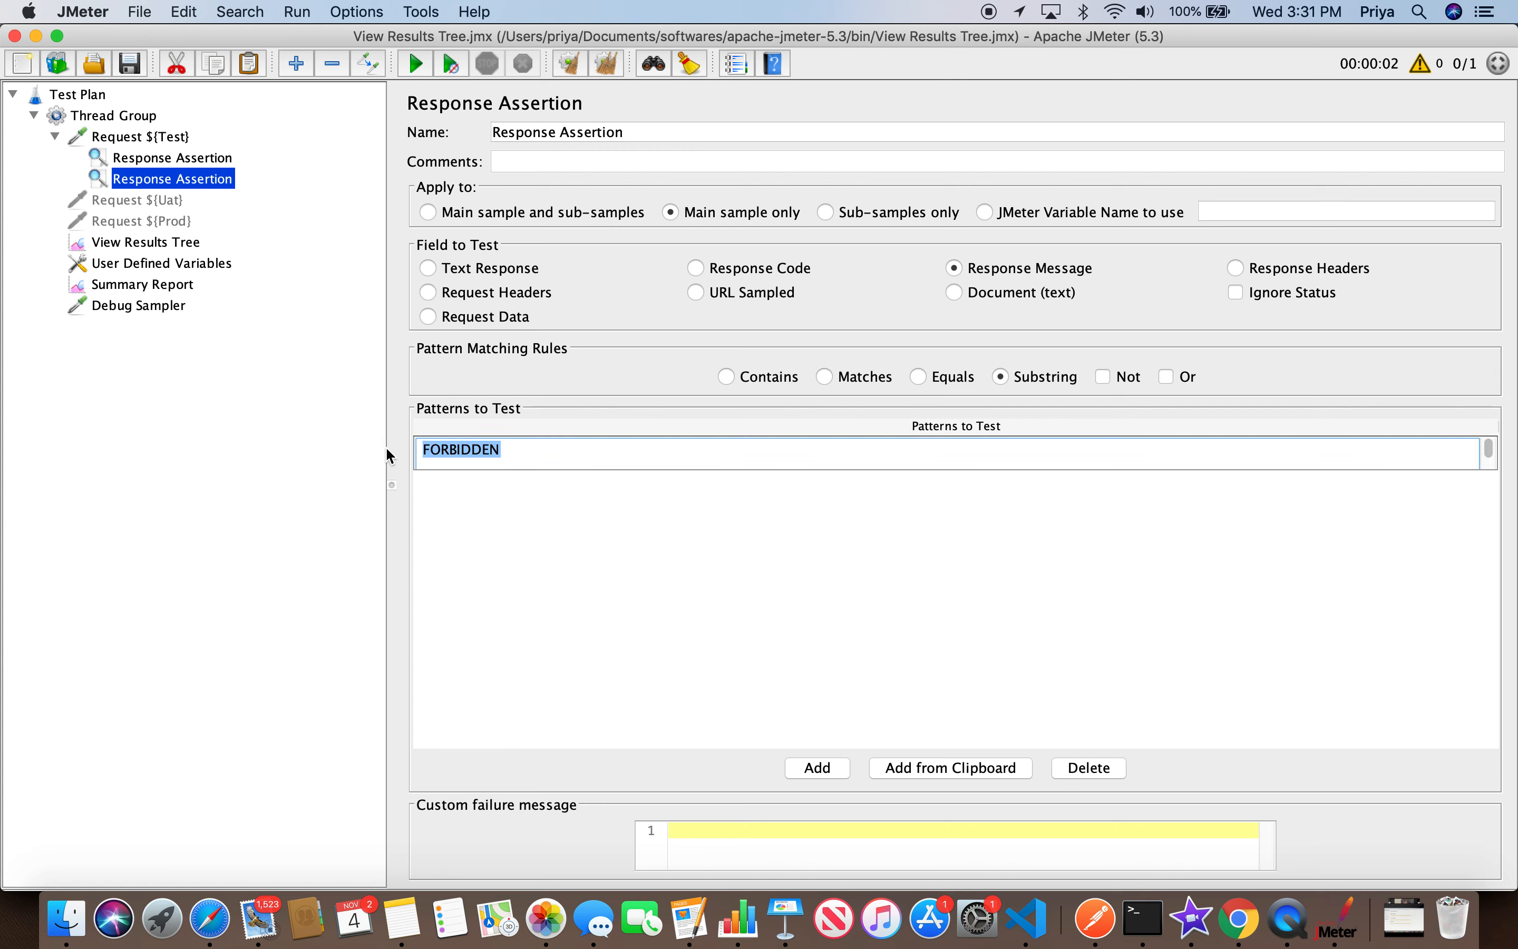
pyautogui.write('OK')
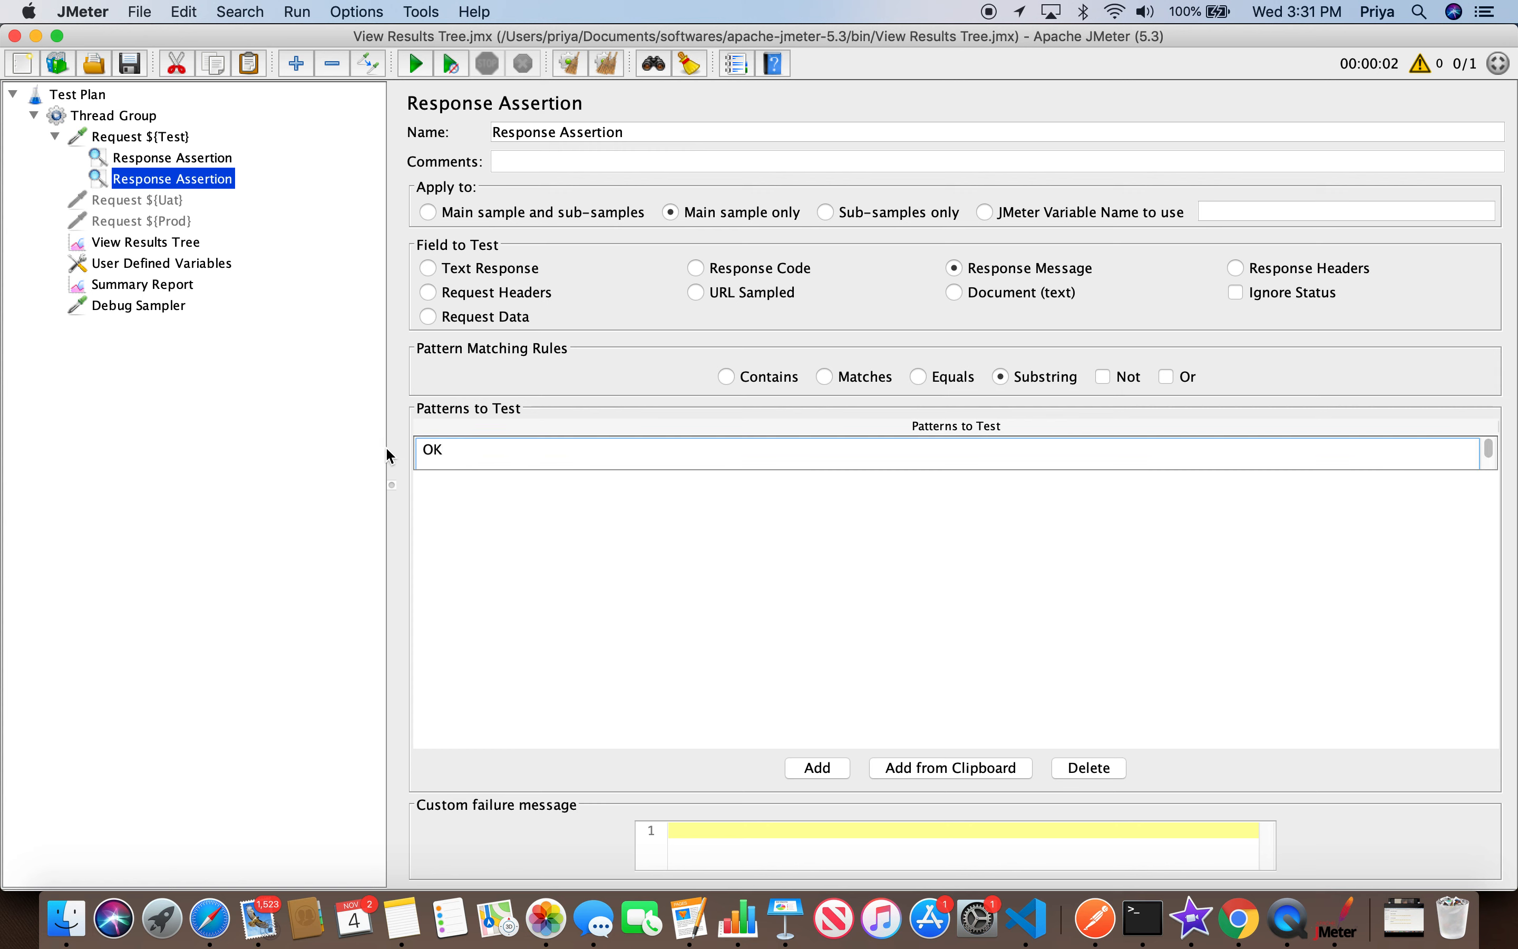
# Rename the second Response Assertion as Response Message Assertion
pyautogui.doubleClick(526, 133)
pyautogui.click(526, 133)
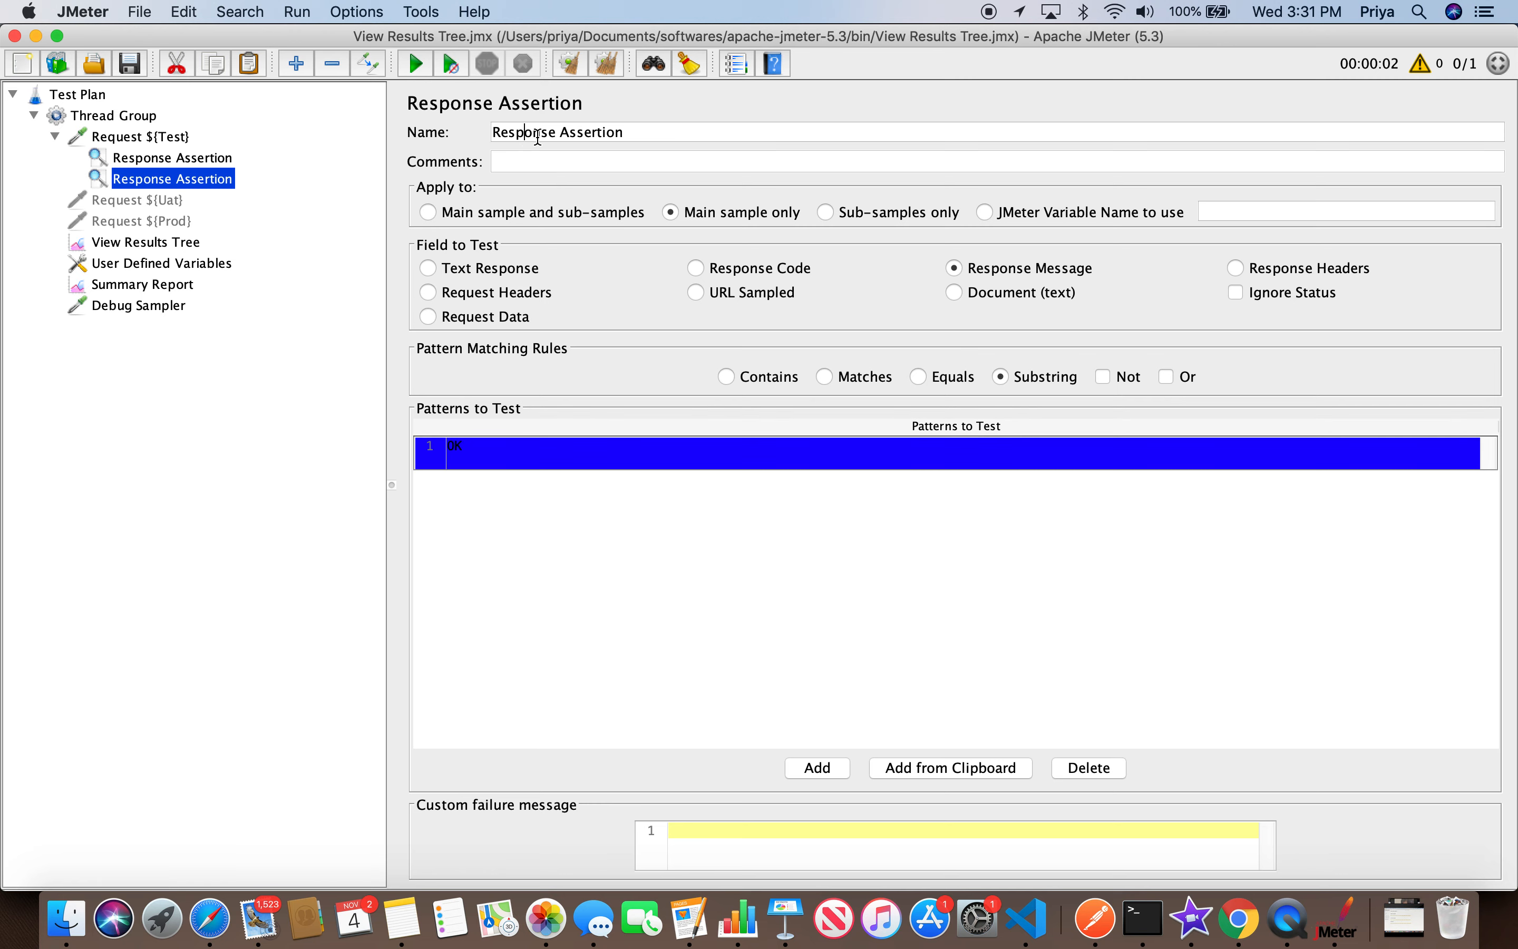
pyautogui.click(565, 133)
pyautogui.write('MESSAGE')
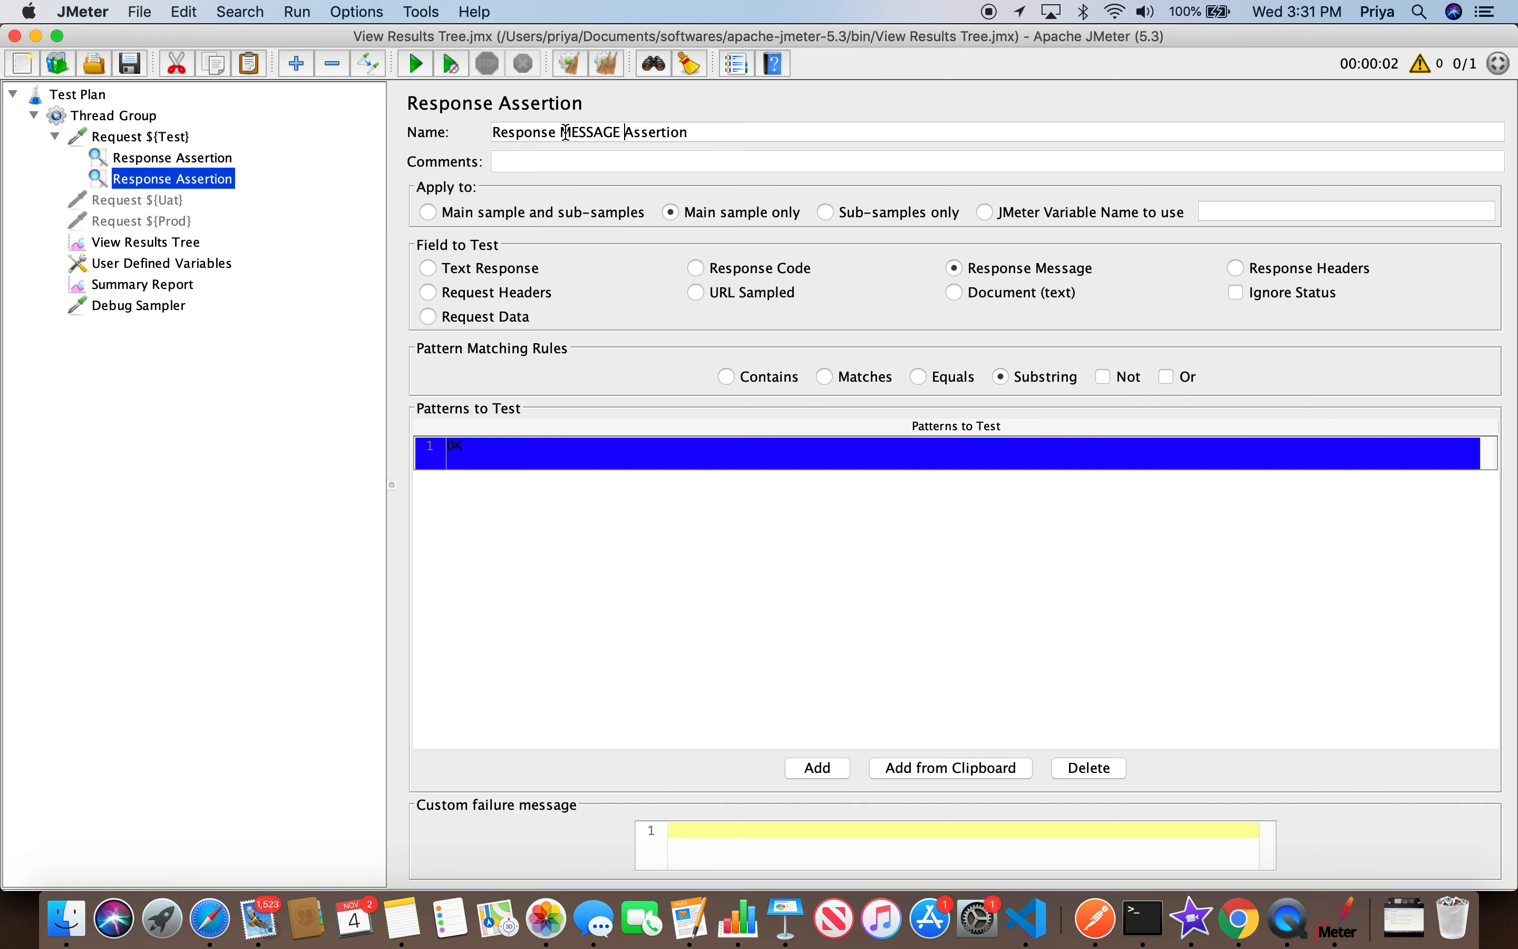
pyautogui.doubleClick(591, 134)
pyautogui.write('Message')
# Rename the first Response Assertion, which tests the response code, as Response Code Assertion
pyautogui.click(214, 160)
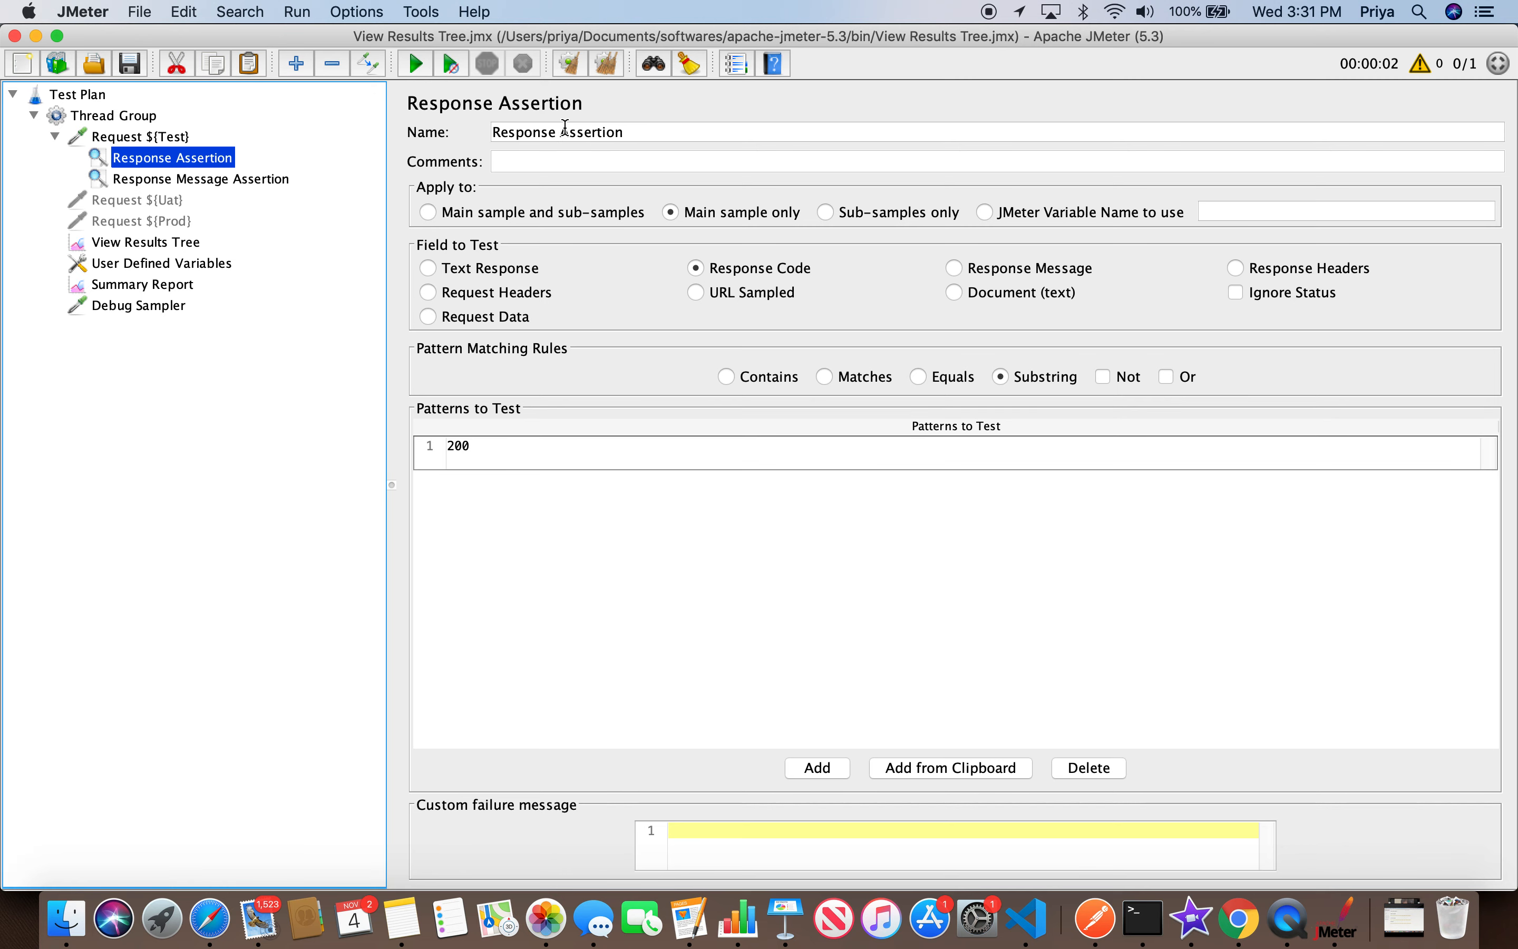
pyautogui.click(559, 134)
pyautogui.write('Code')
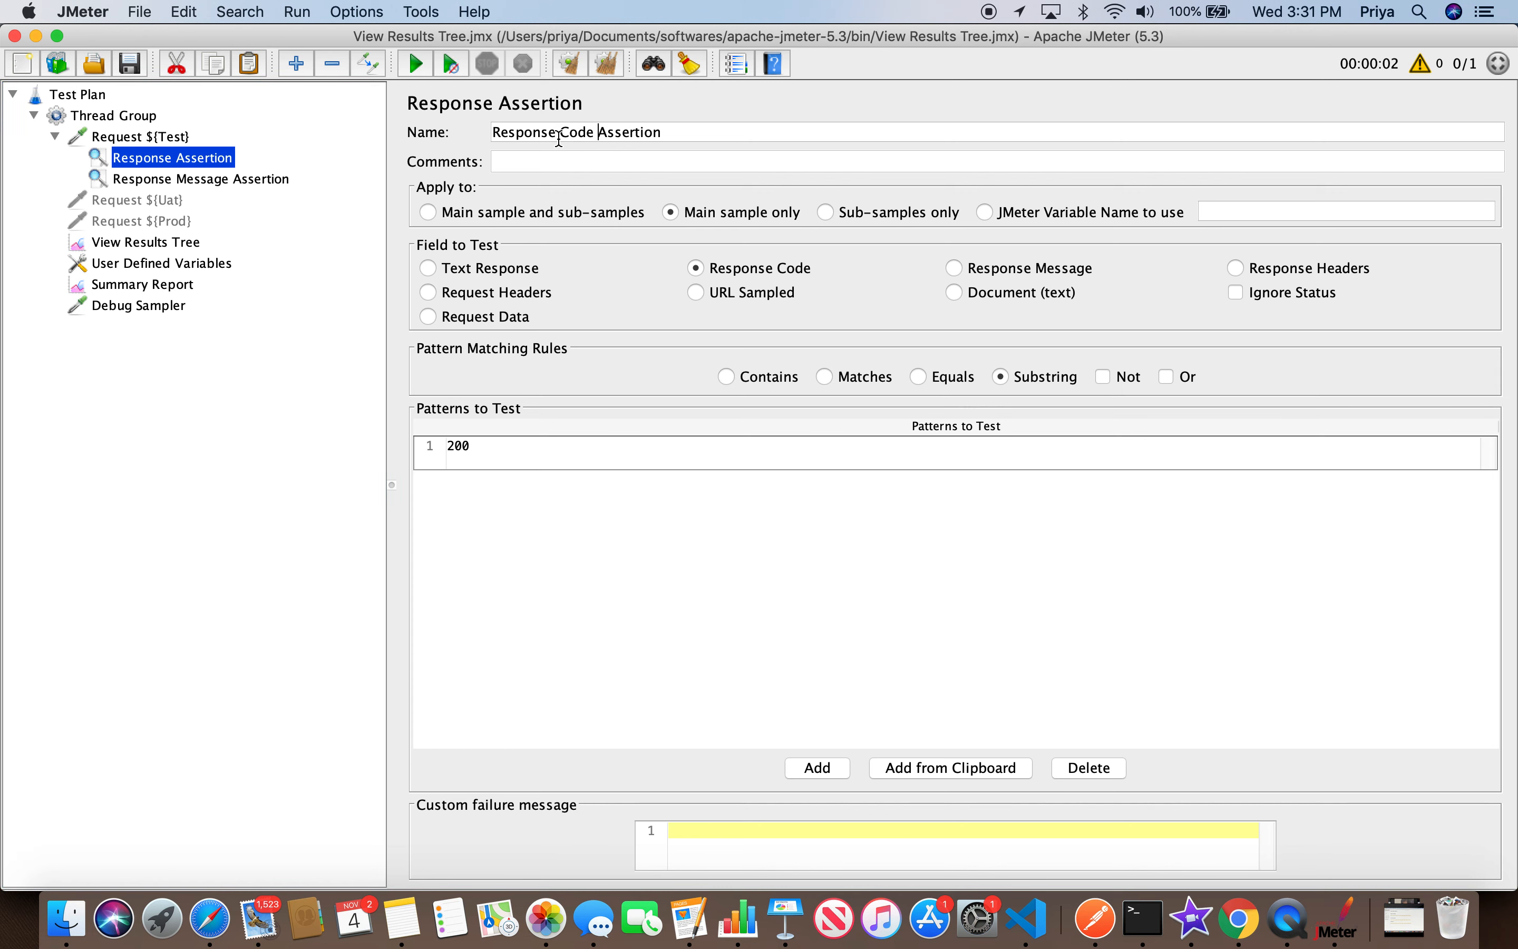
pyautogui.click(247, 178)
# Run the test plan with both renamed assertions and inspect the sampler result of the latest Request myapplicationtest.json
pyautogui.click(180, 139)
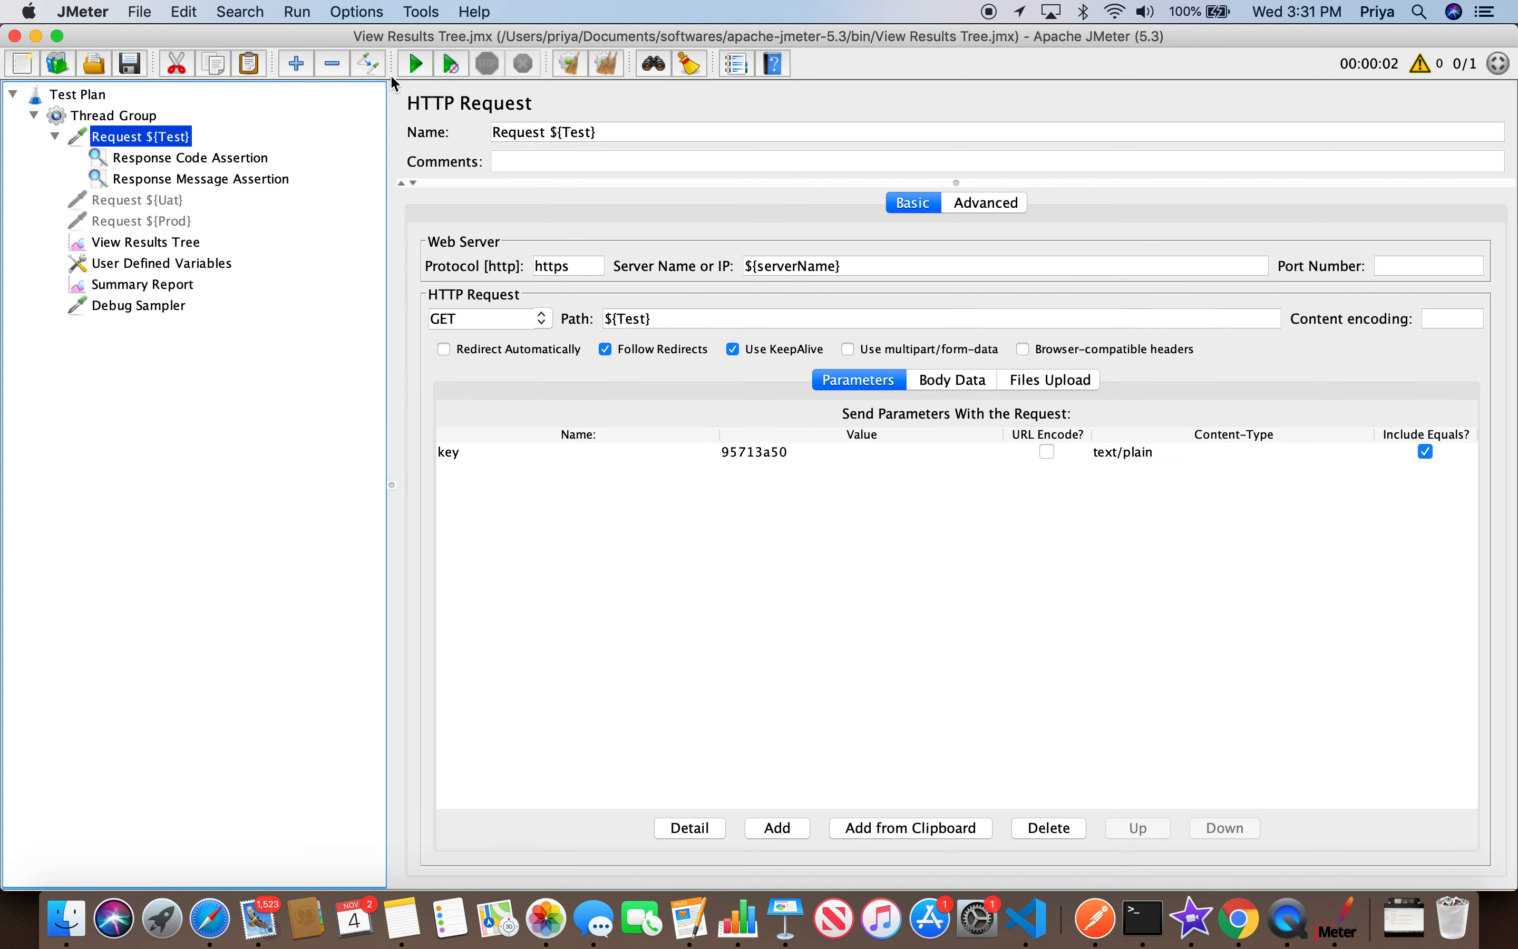
pyautogui.click(424, 63)
pyautogui.click(129, 246)
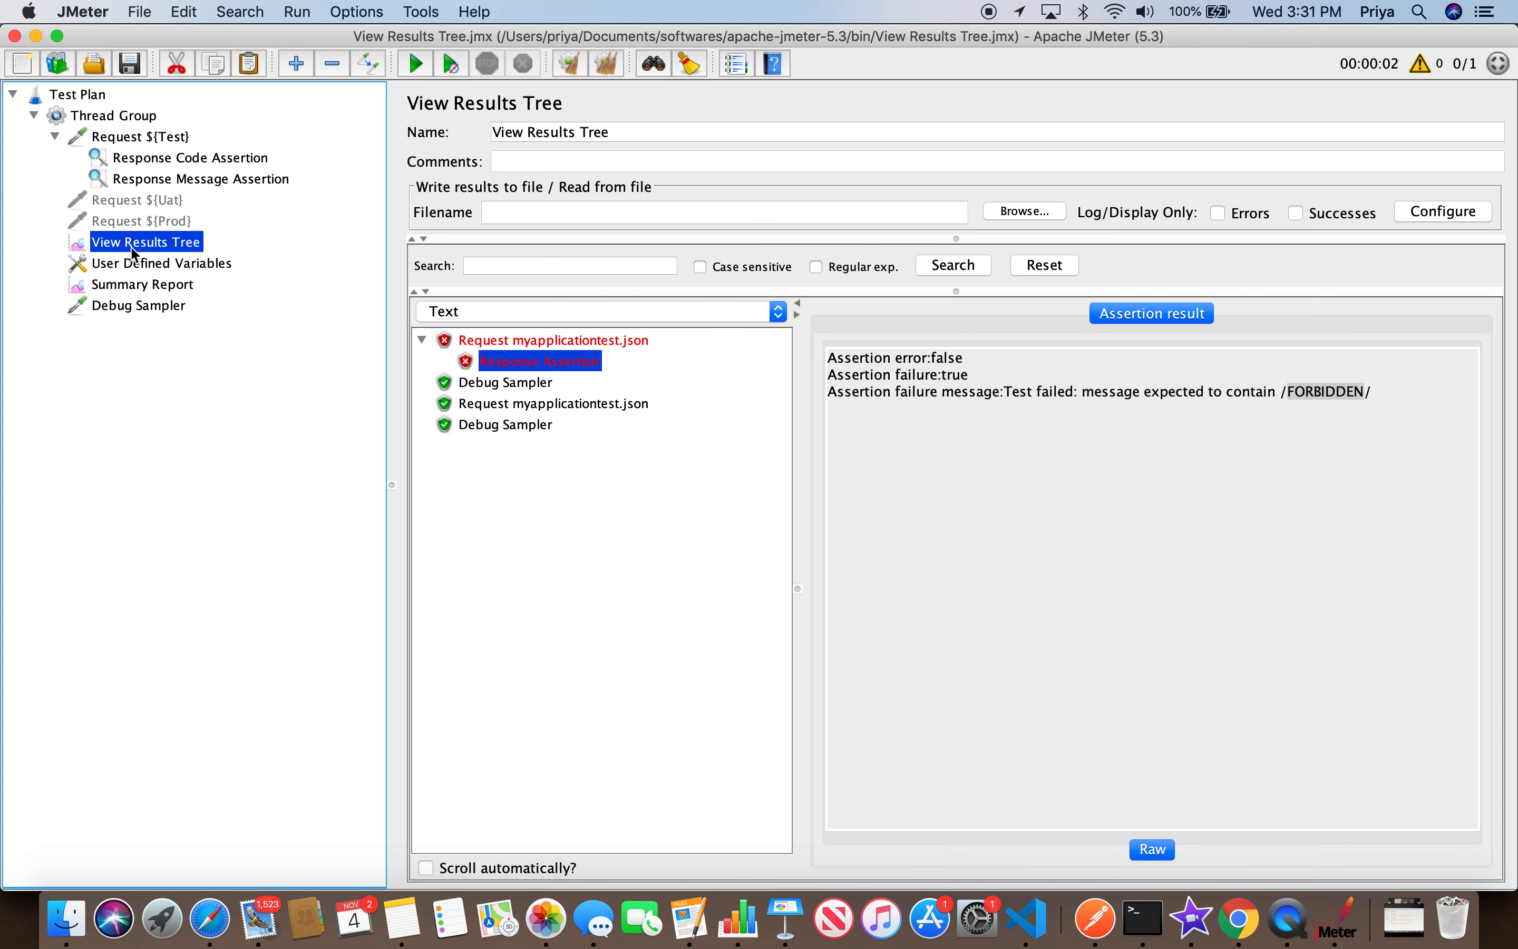
pyautogui.click(522, 405)
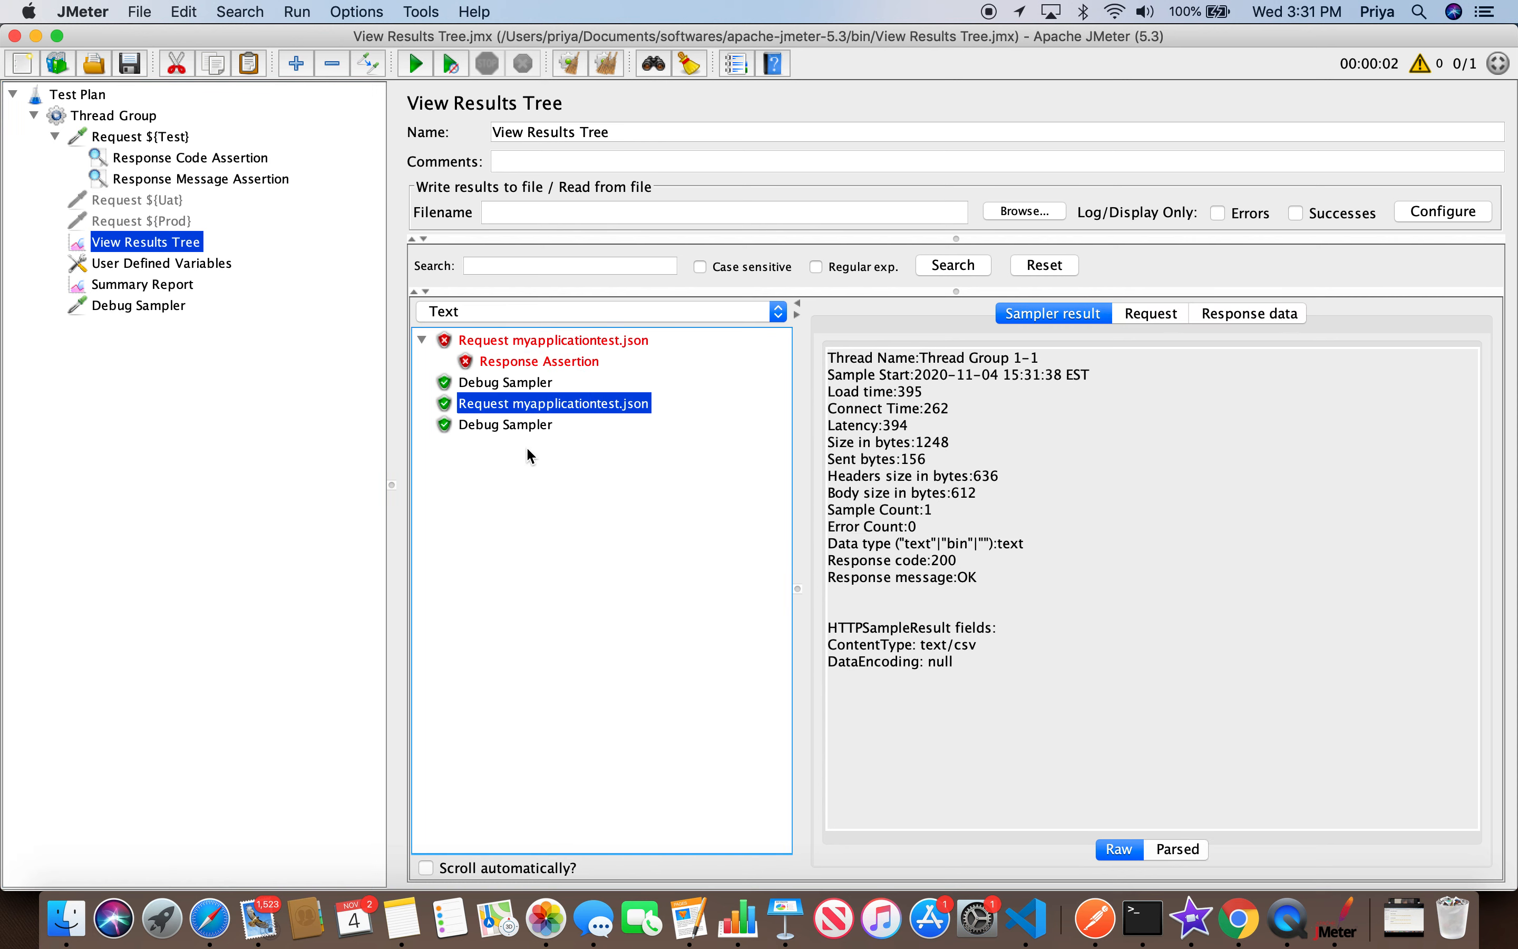
# Add a third Response Assertion to Request ${Test} and set its pattern matching rule to Contains
pyautogui.click(158, 157)
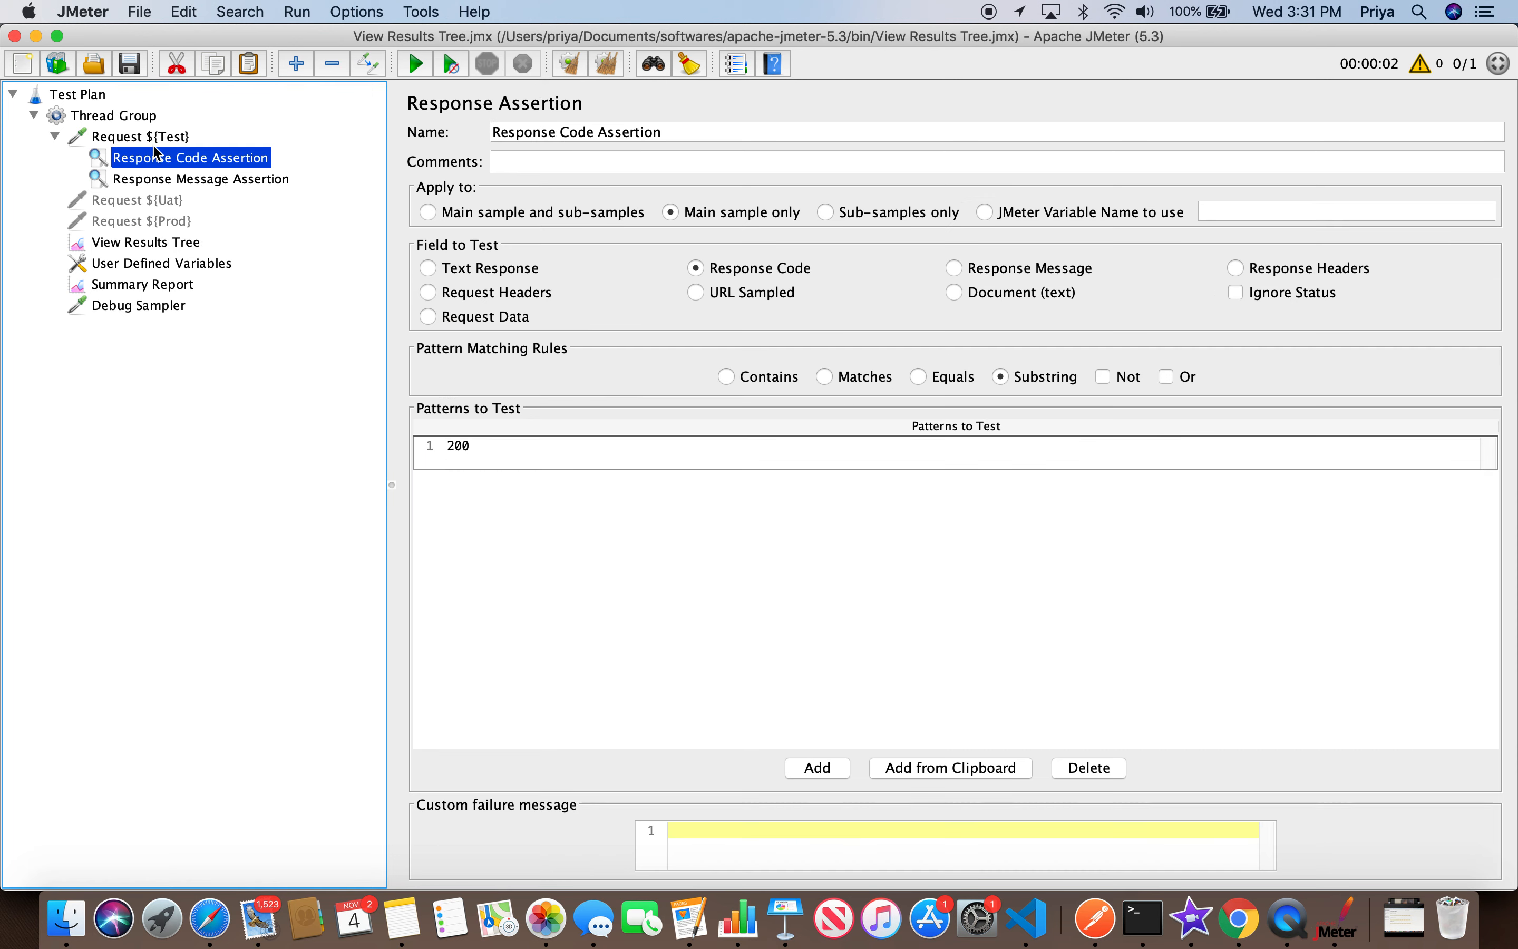
pyautogui.click(161, 135)
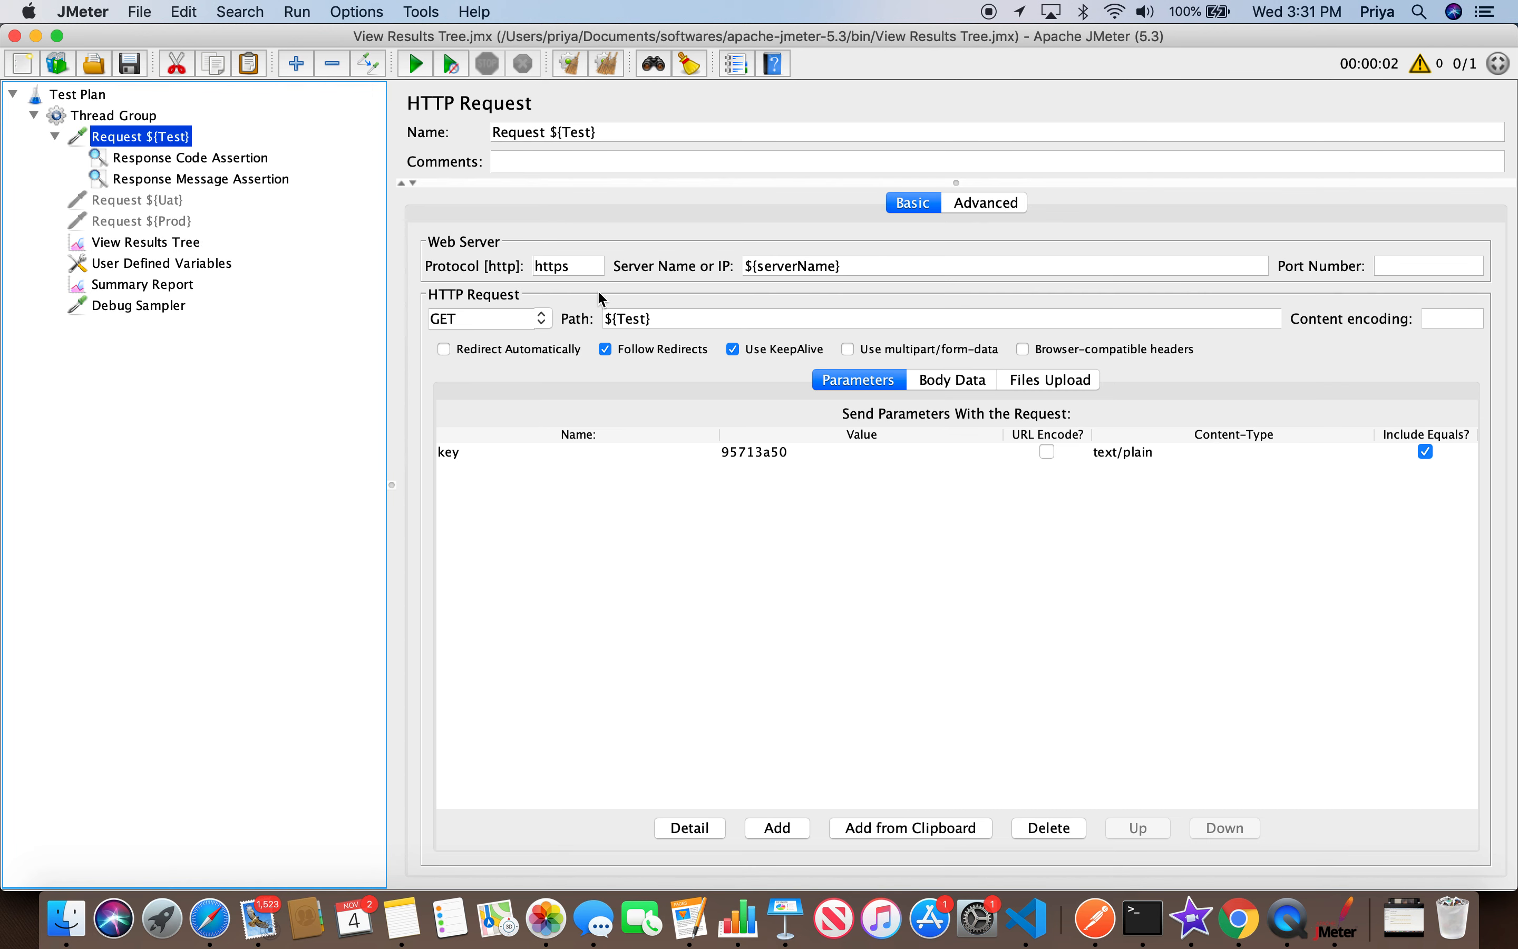
pyautogui.rightClick(143, 140)
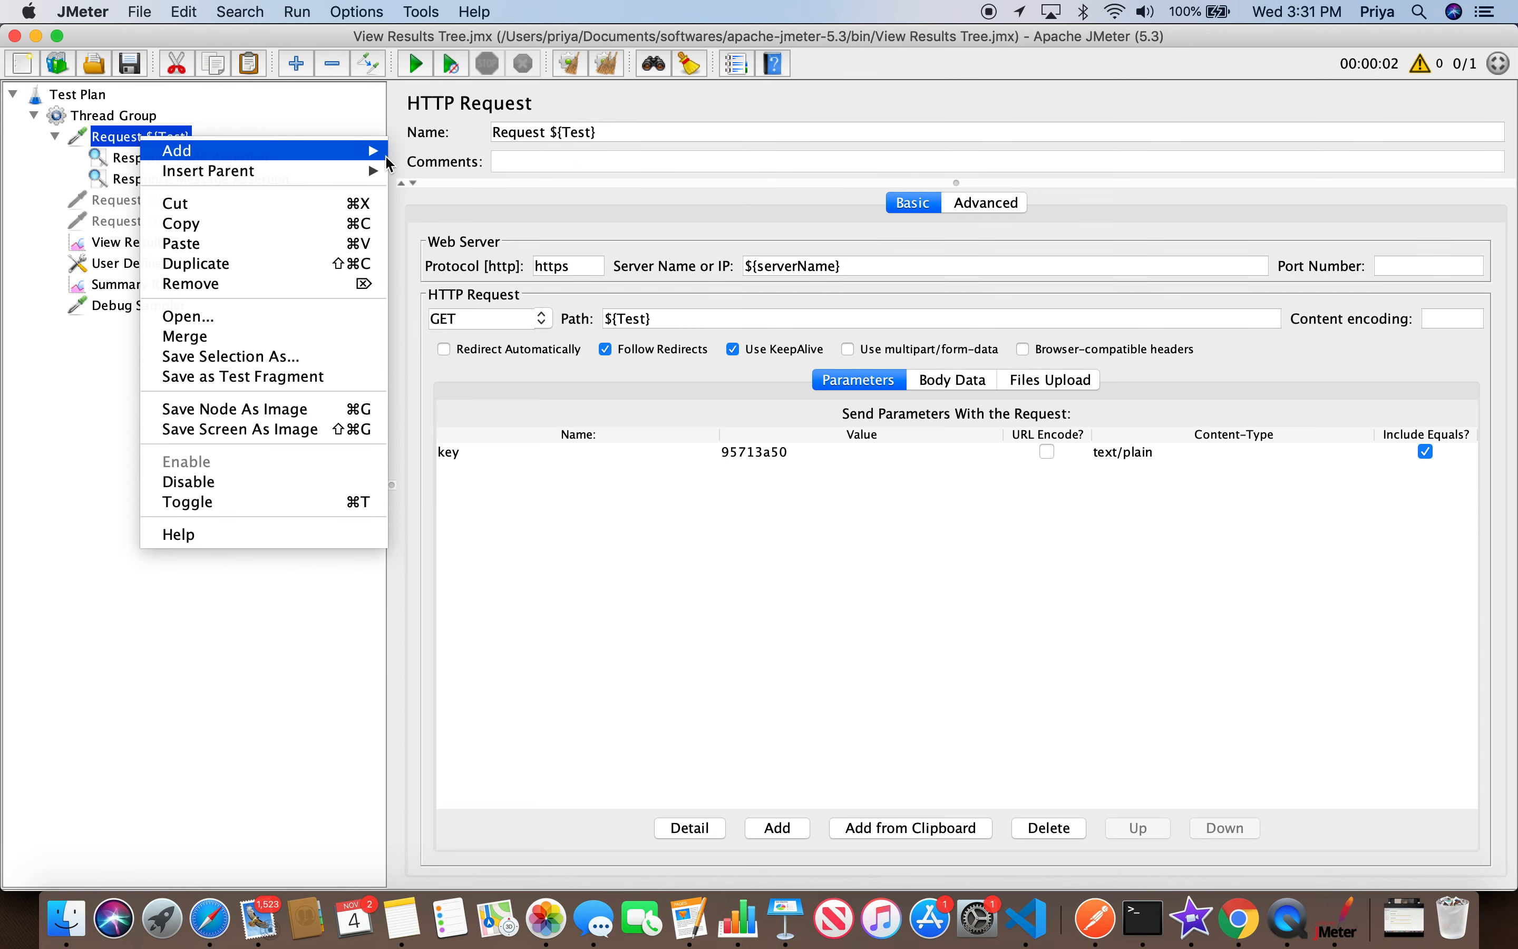
pyautogui.moveTo(385, 160)
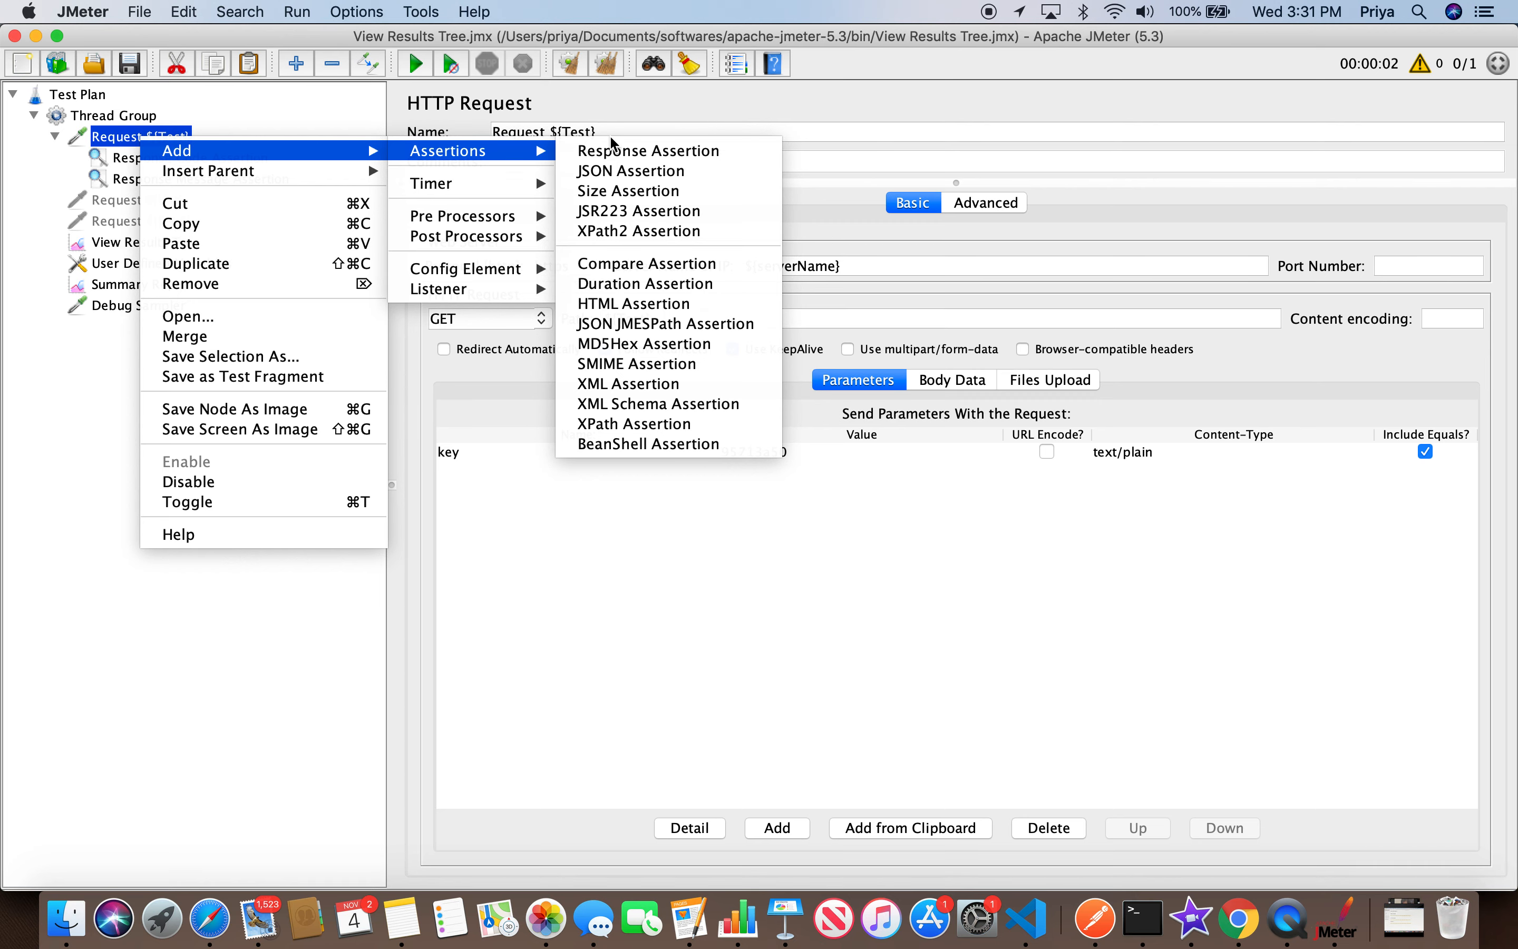
pyautogui.click(619, 152)
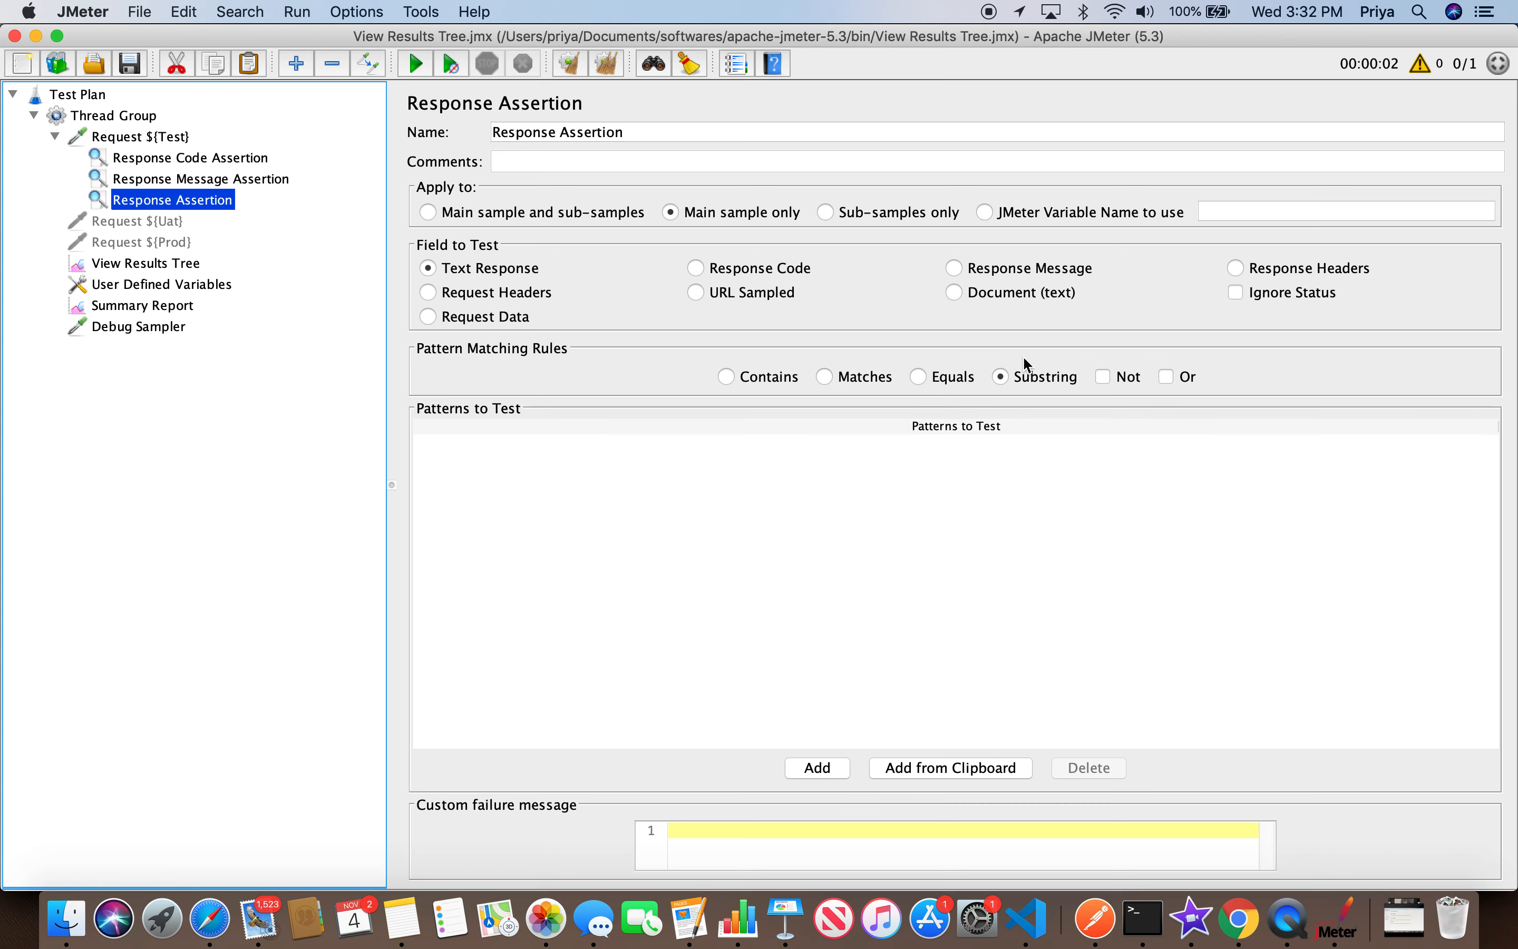
pyautogui.click(727, 377)
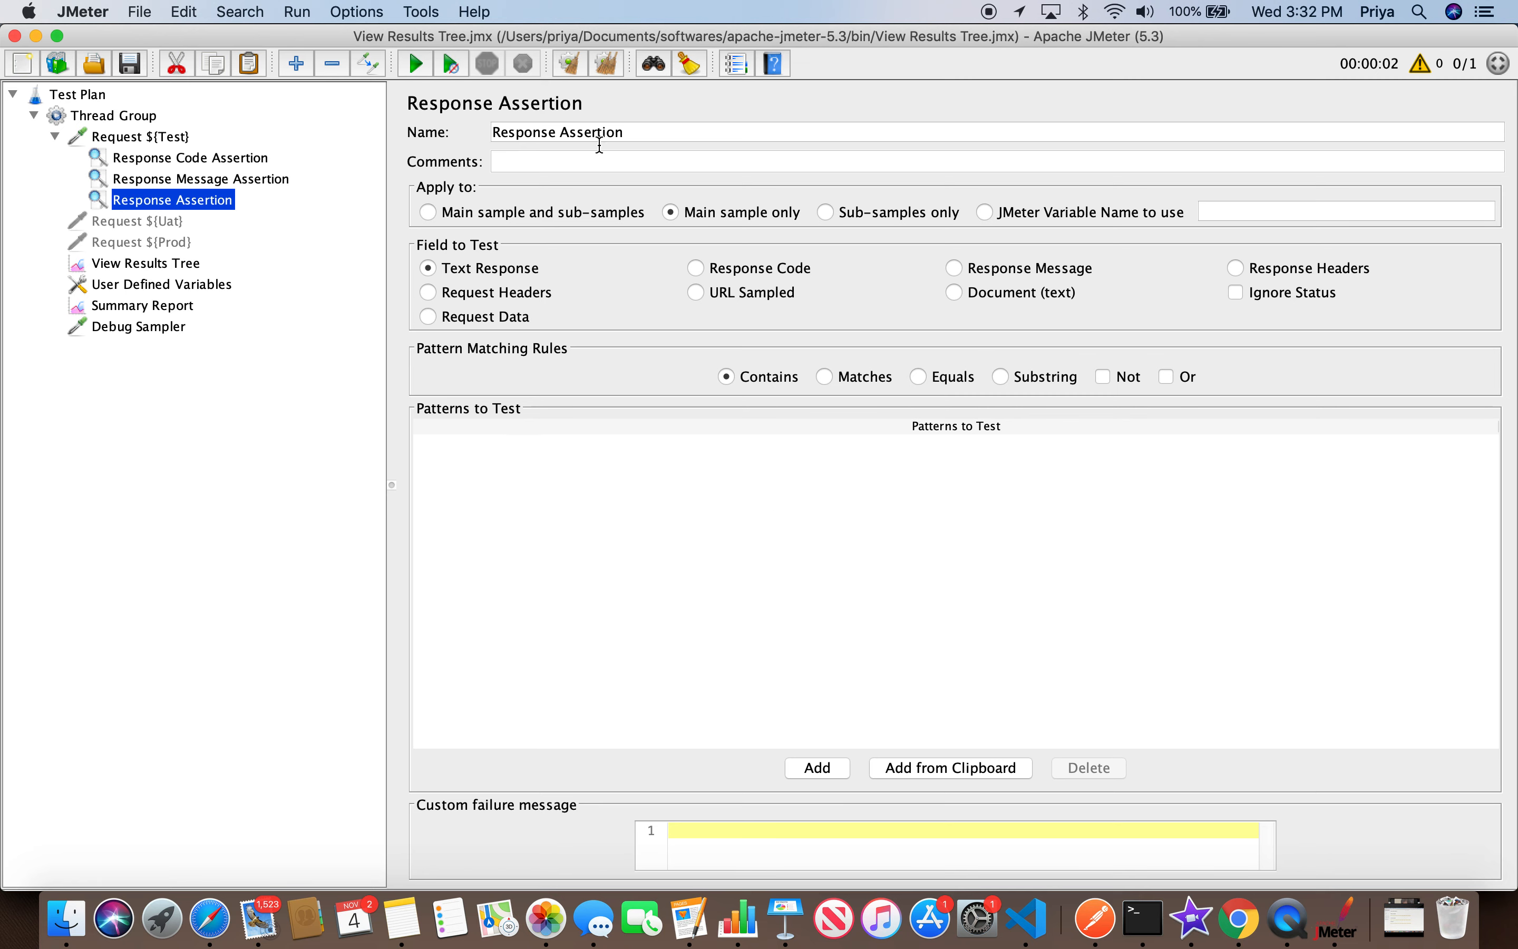
# Review the field to test, matching rule and pattern of the Response Code Assertion and Response Message Assertion
pyautogui.click(181, 161)
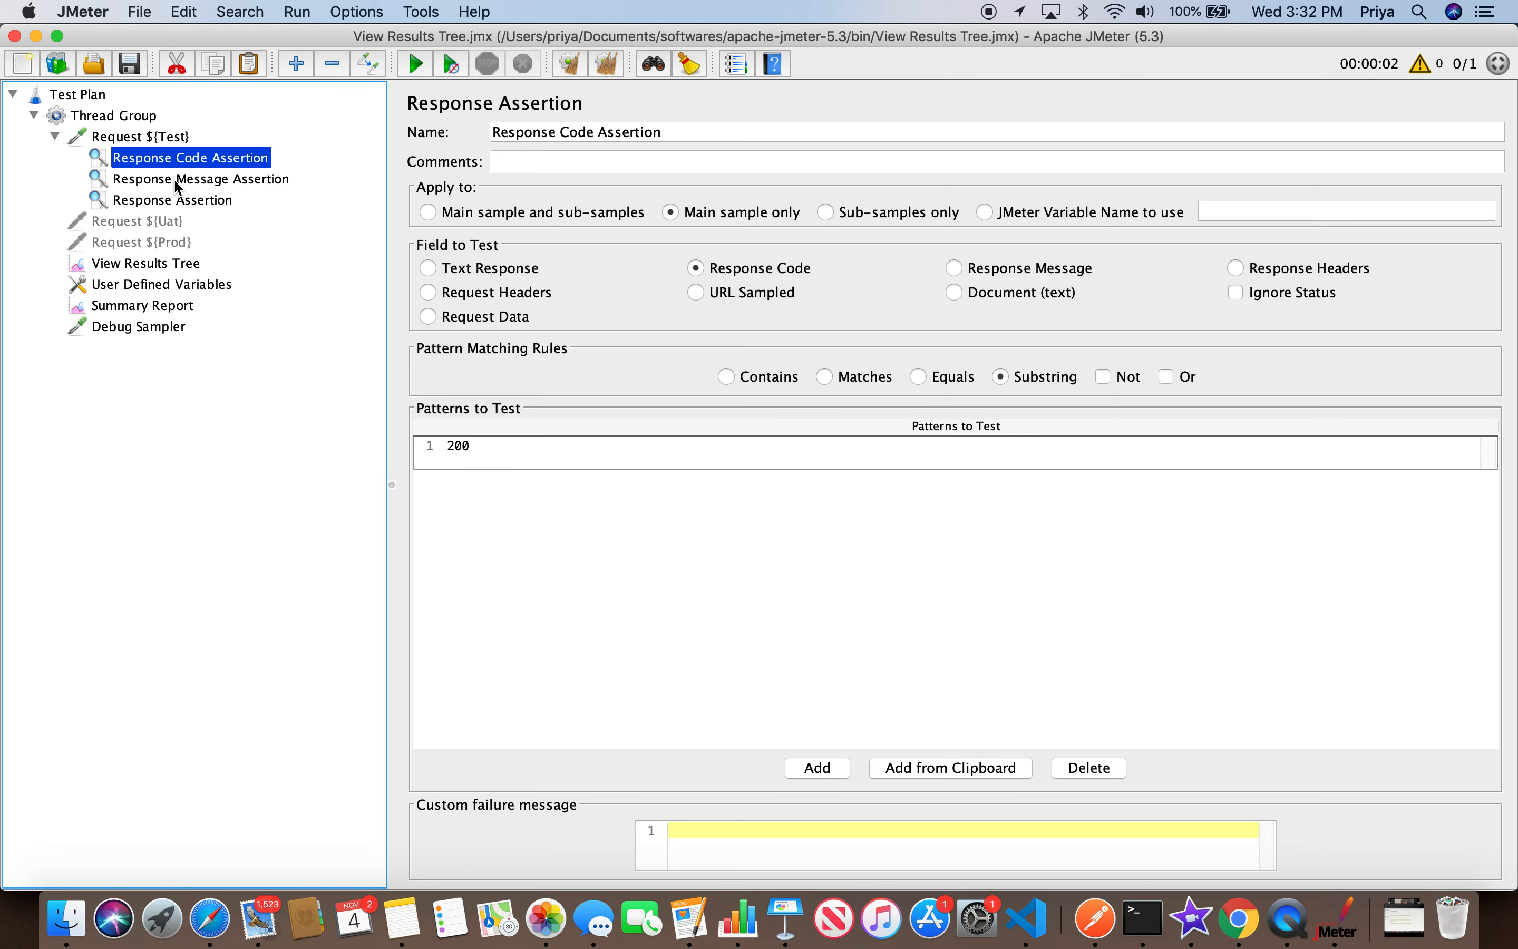
pyautogui.click(177, 182)
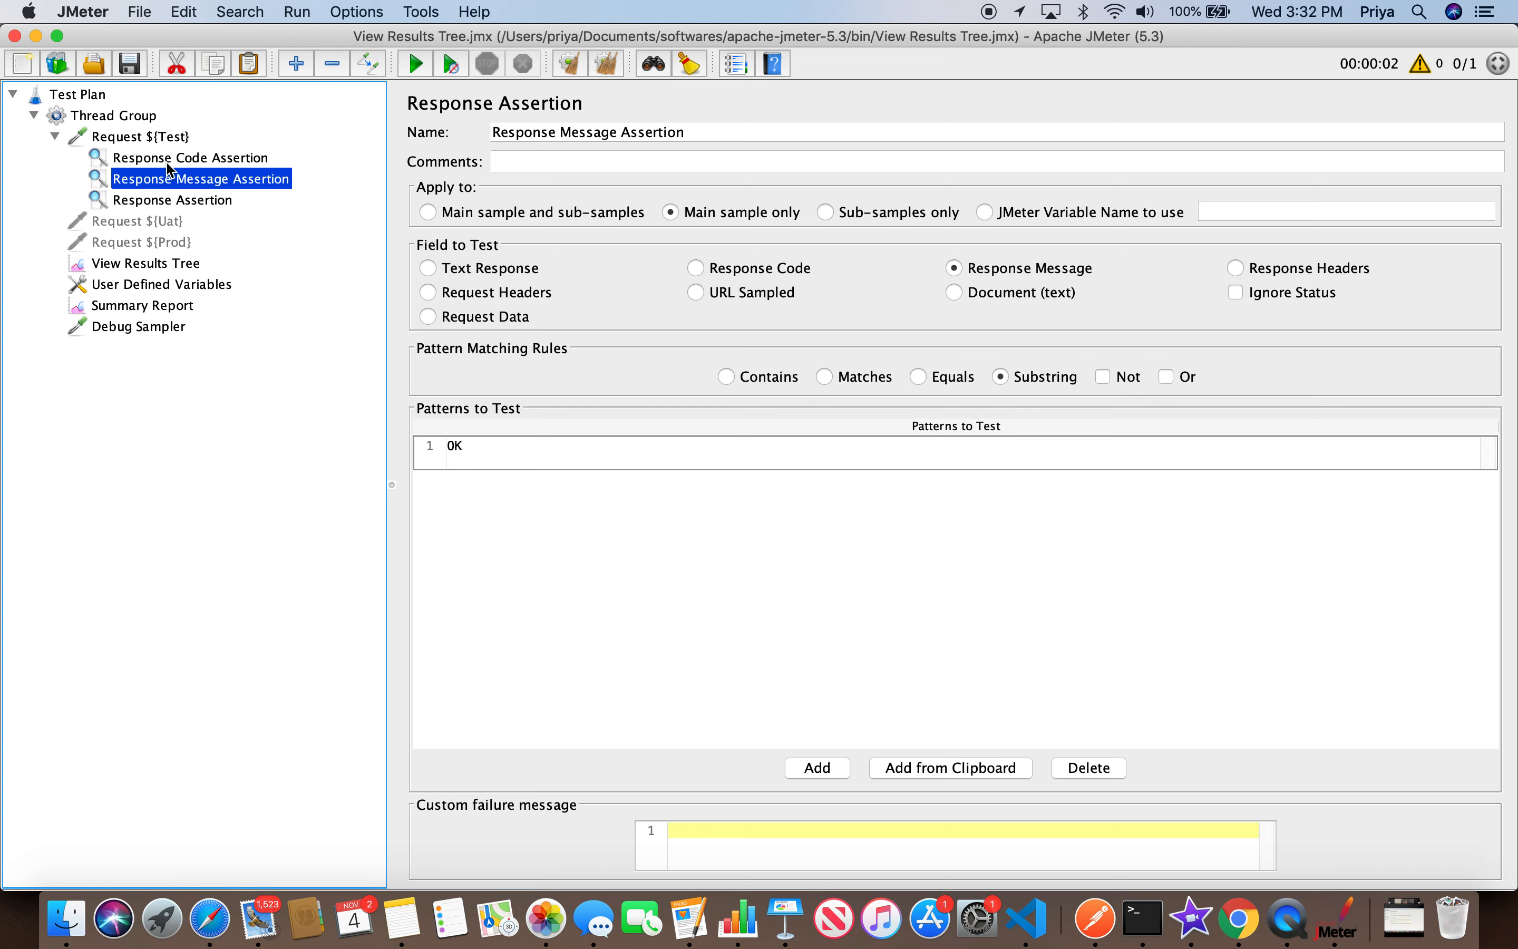
pyautogui.click(170, 167)
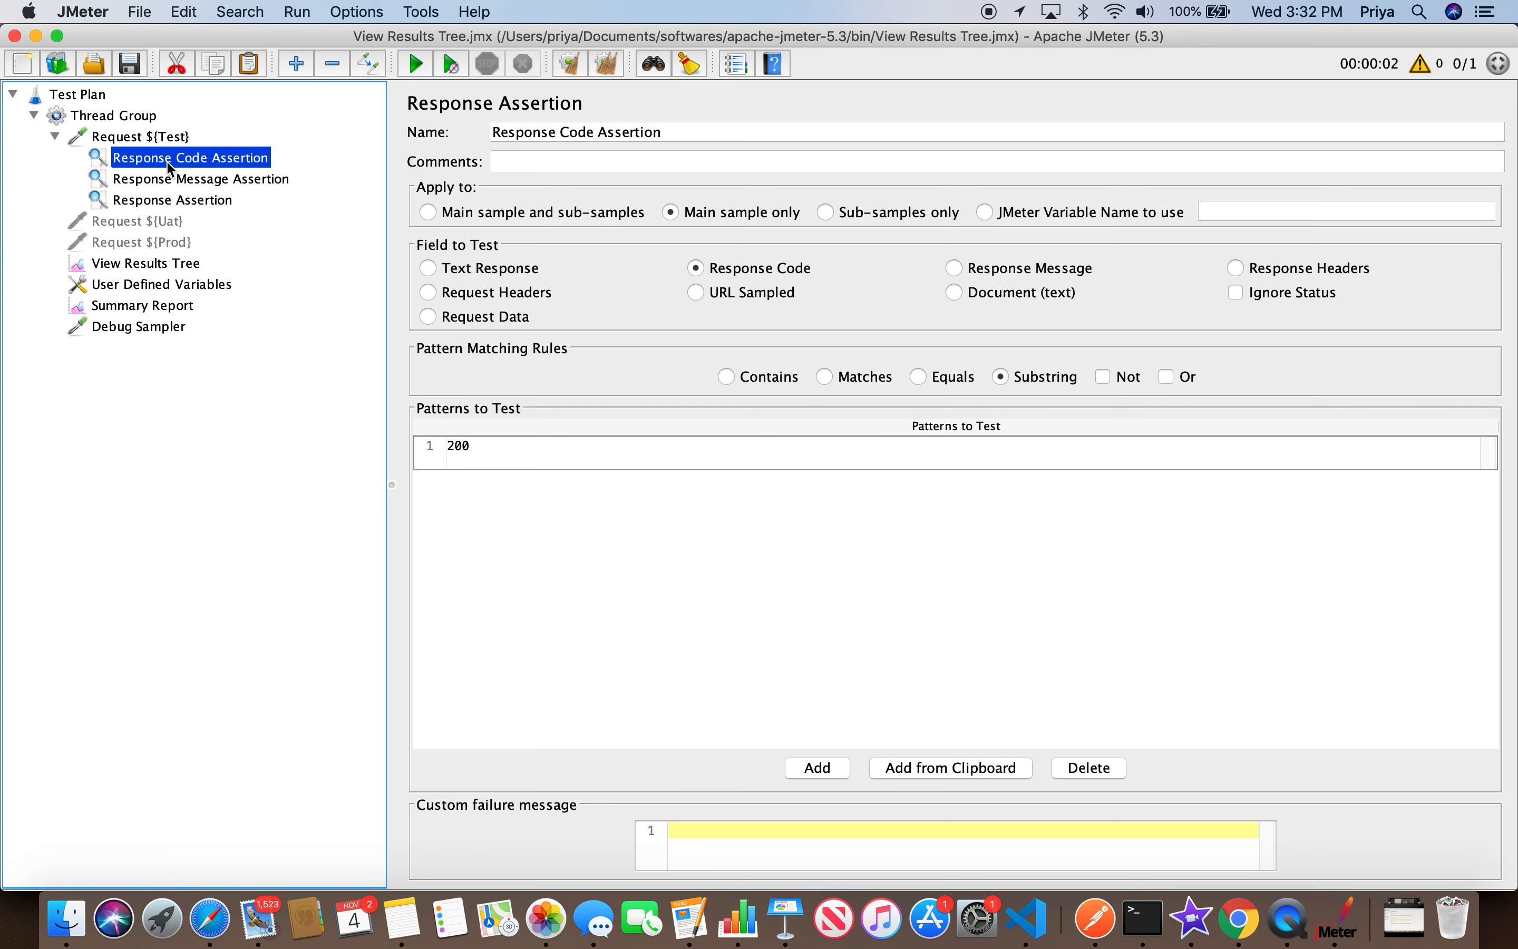